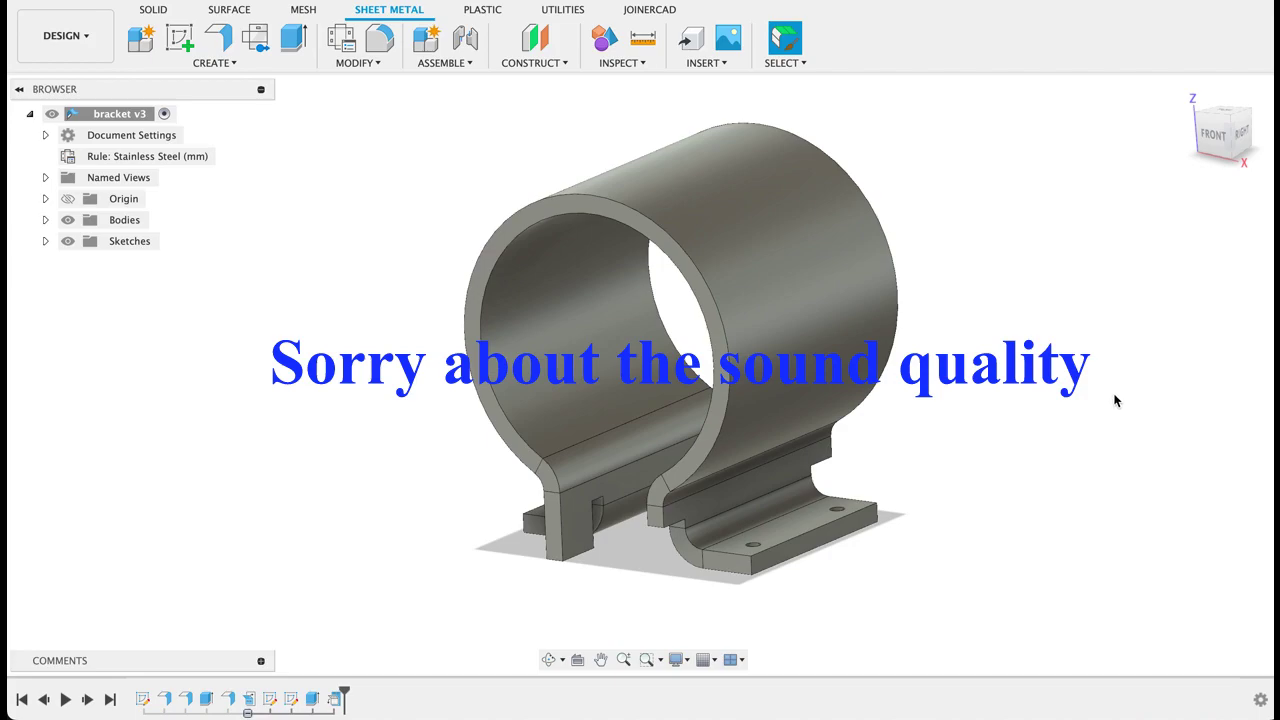
Step: Orbit the finished bracket model to view it from another side
middle_click_drag(1093, 406, 1123, 403, "shift")
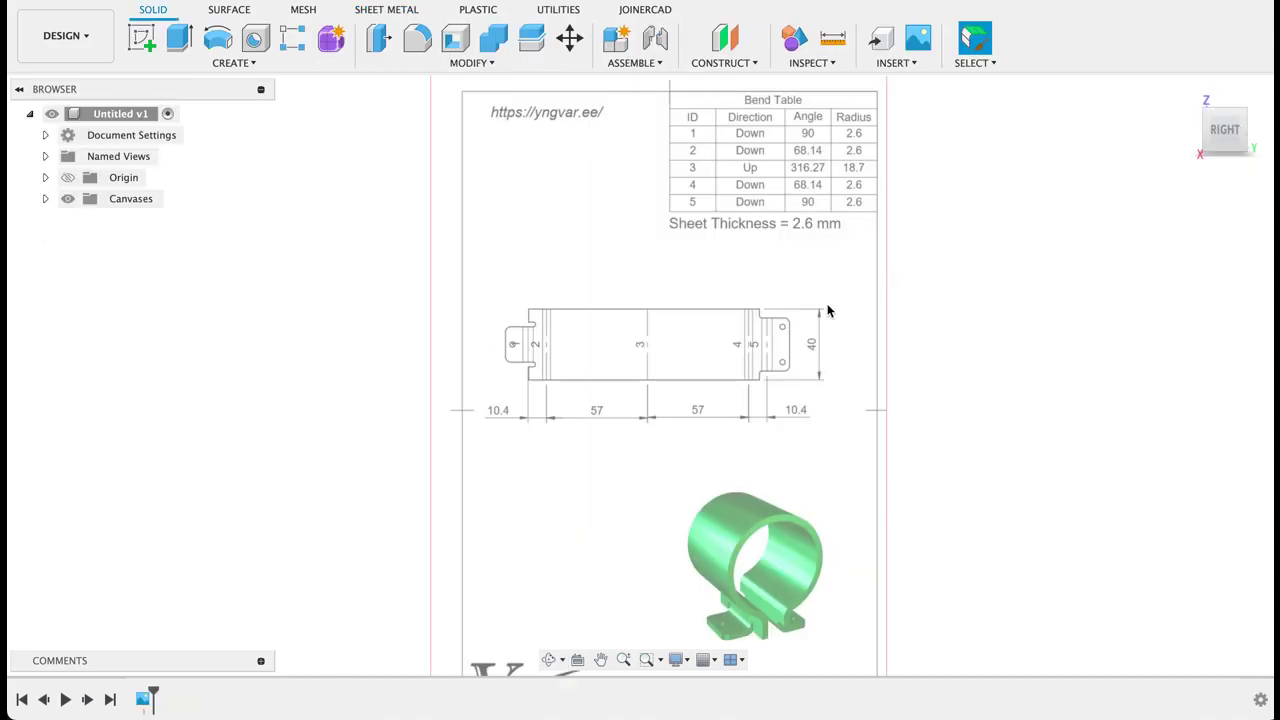
Step: Zoom the reference drawing and glance at the SHEET METAL tools before returning to SOLID
scroll(928, 323, "down", 3)
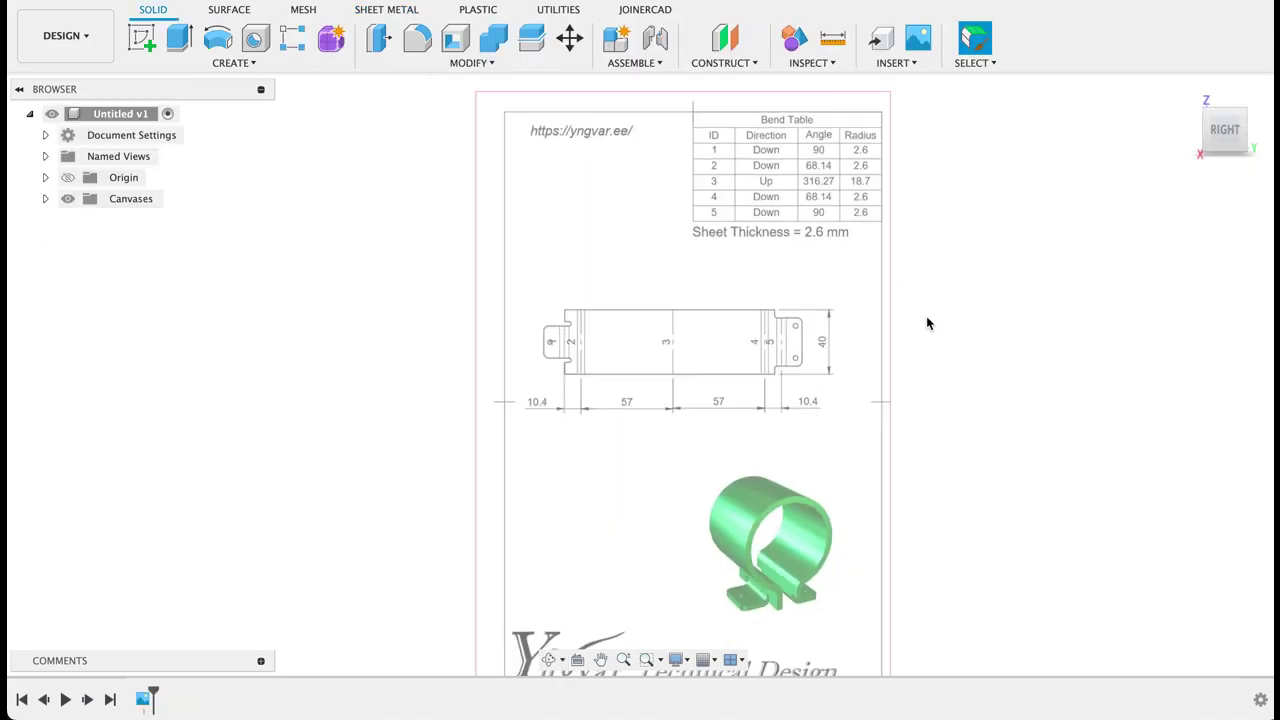
scroll(688, 490, "down", 2)
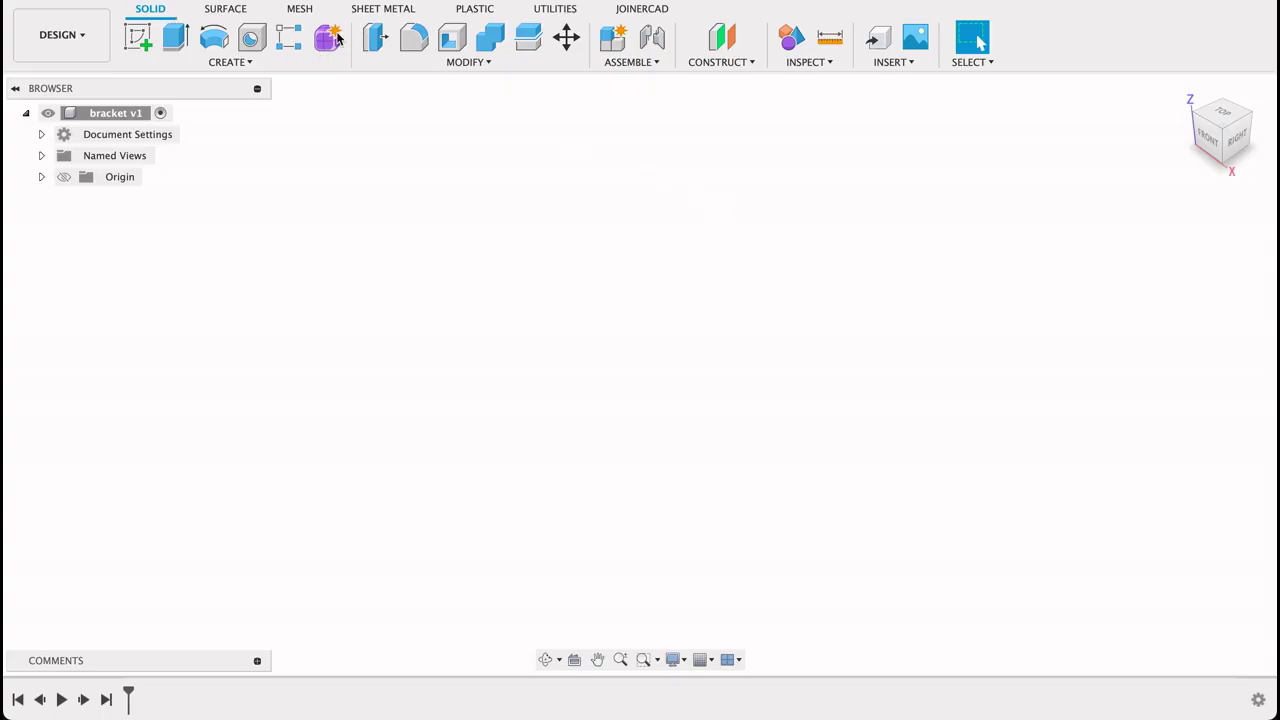
left_click(375, 9)
left_click(149, 9)
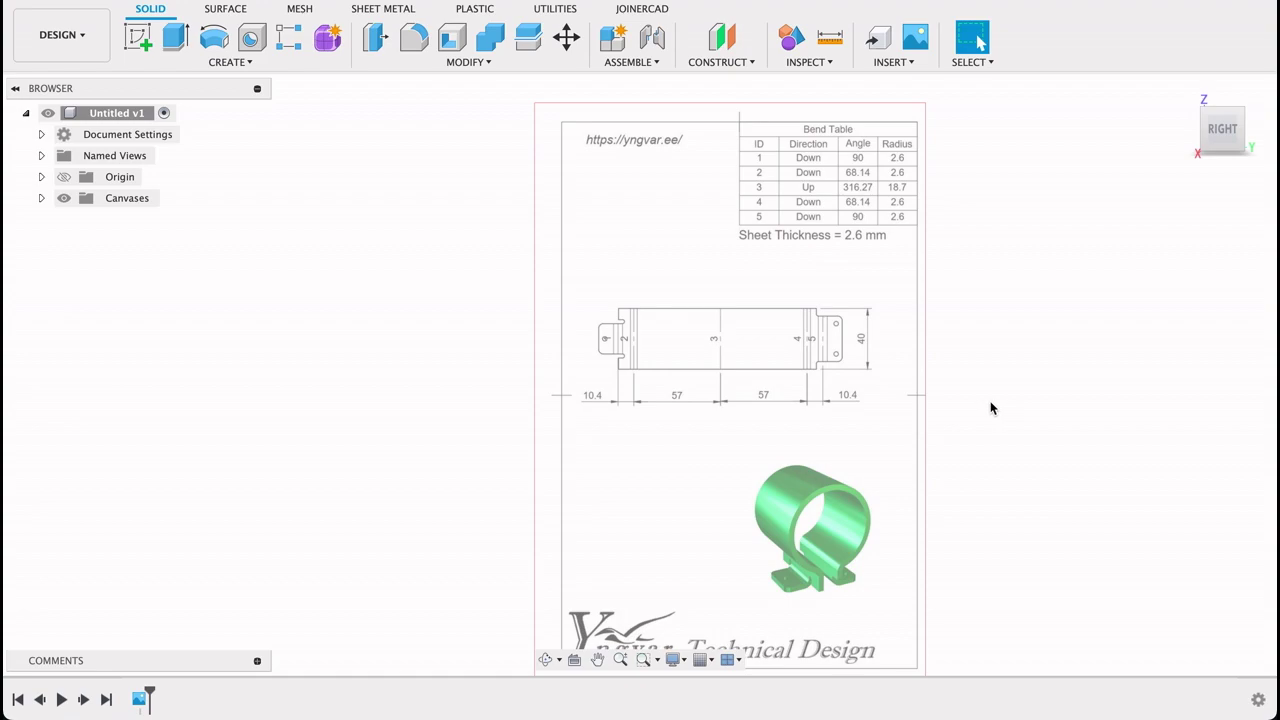
scroll(991, 407, "up", 1)
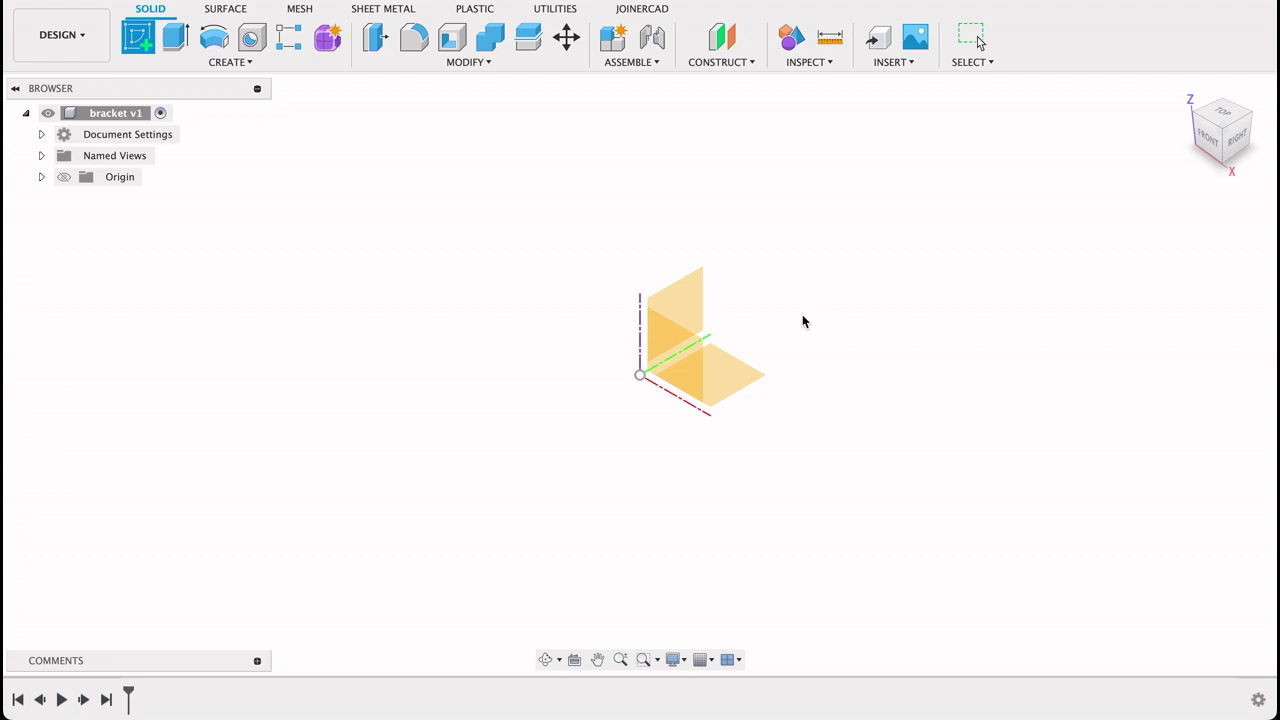
Step: Start a new sketch on the front origin plane
left_click(724, 356)
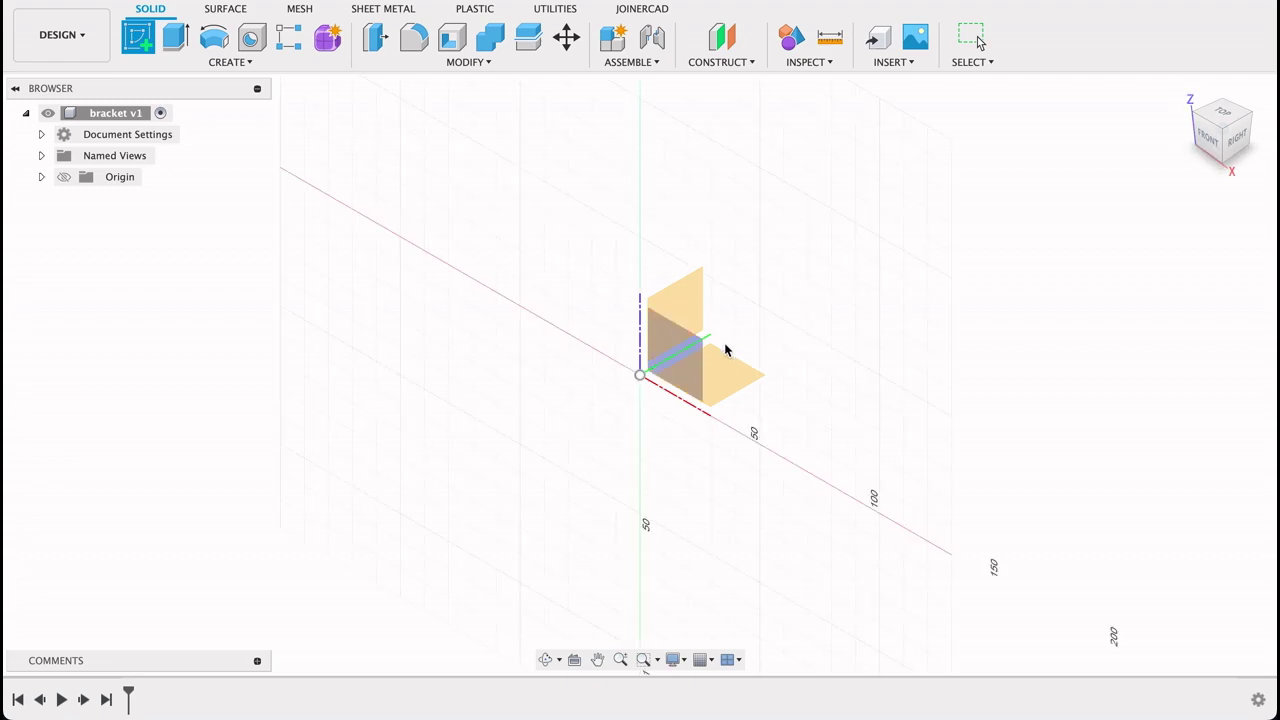
left_click(241, 62)
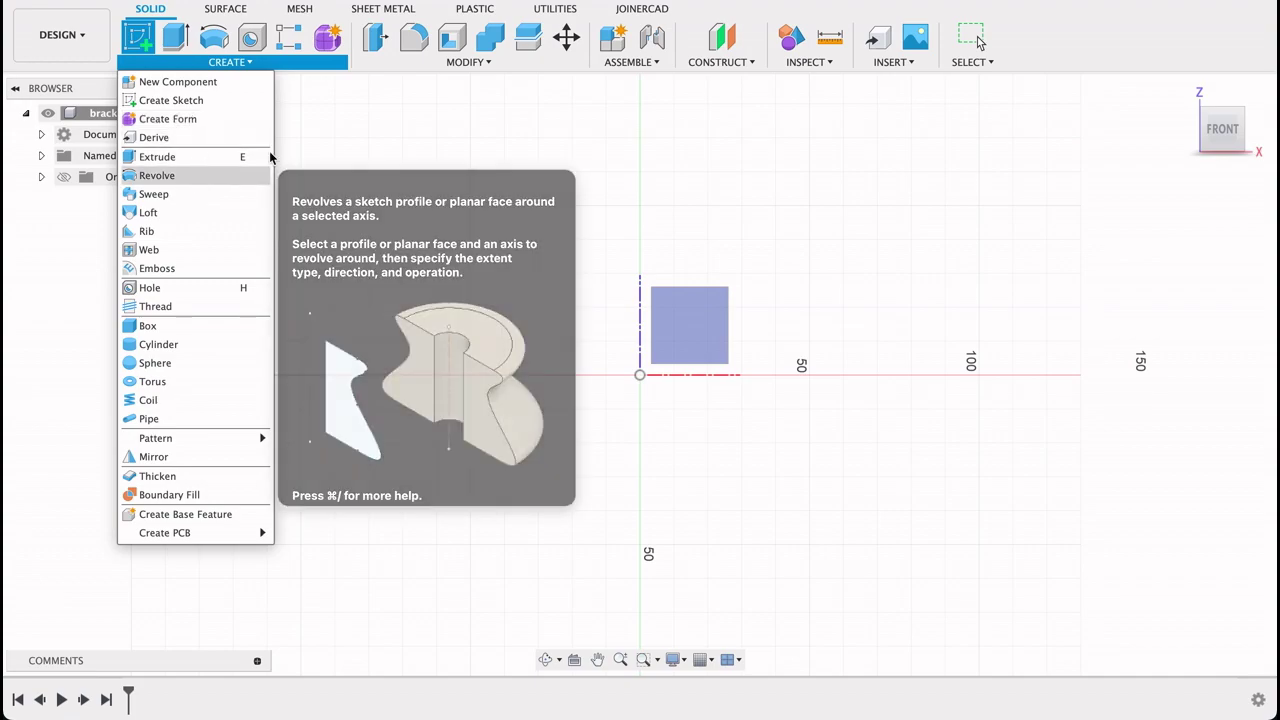
left_click(685, 343)
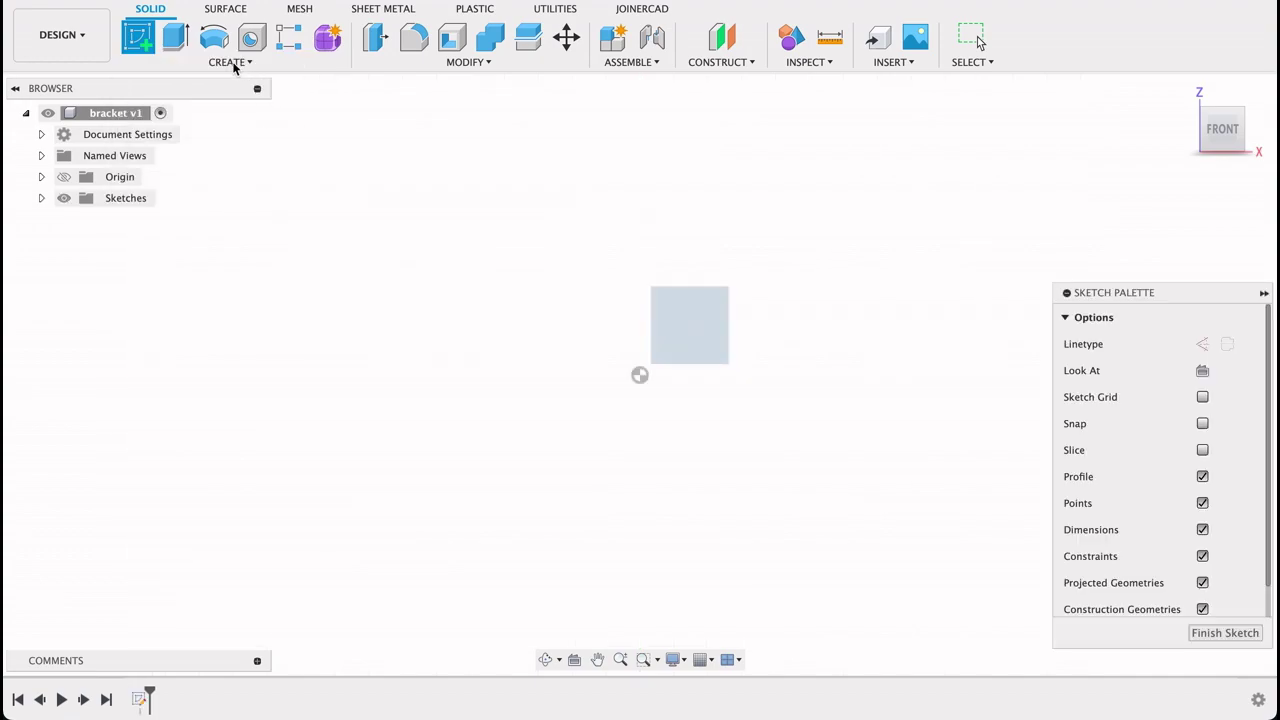
Step: Choose the Center Point Arc tool from the sketch shapes
left_click(232, 61)
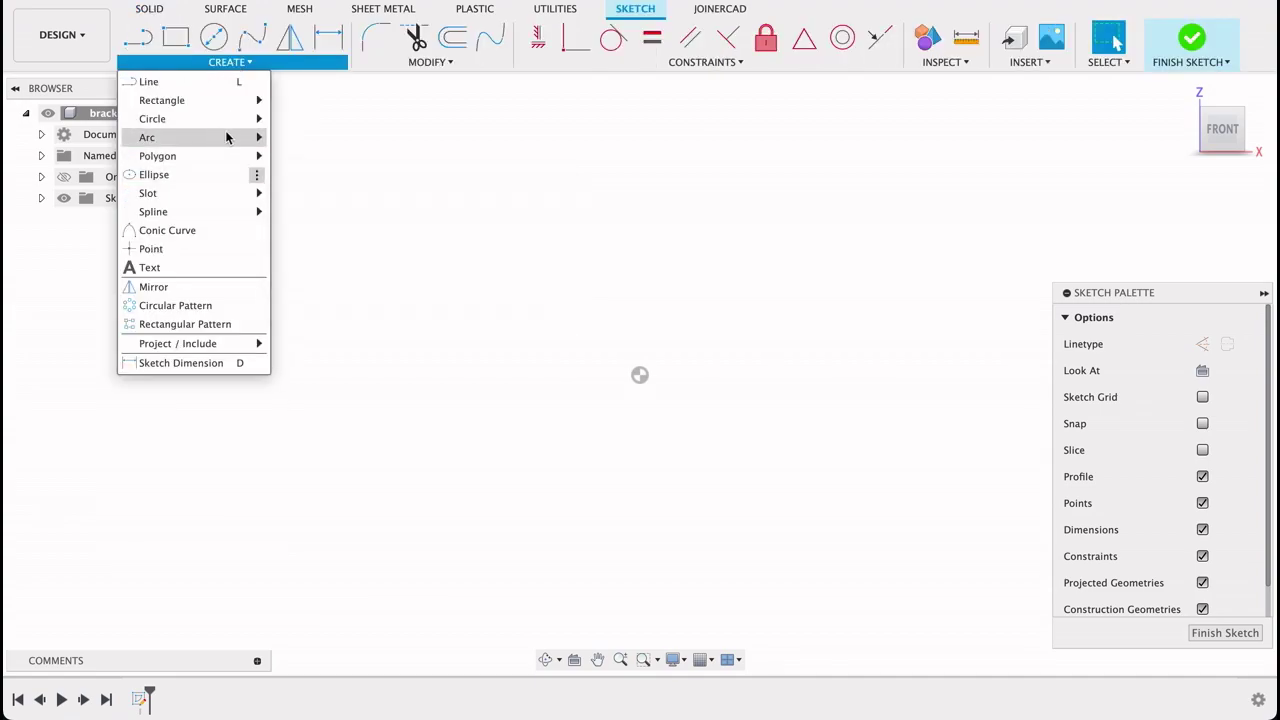
mouse_move(251, 140)
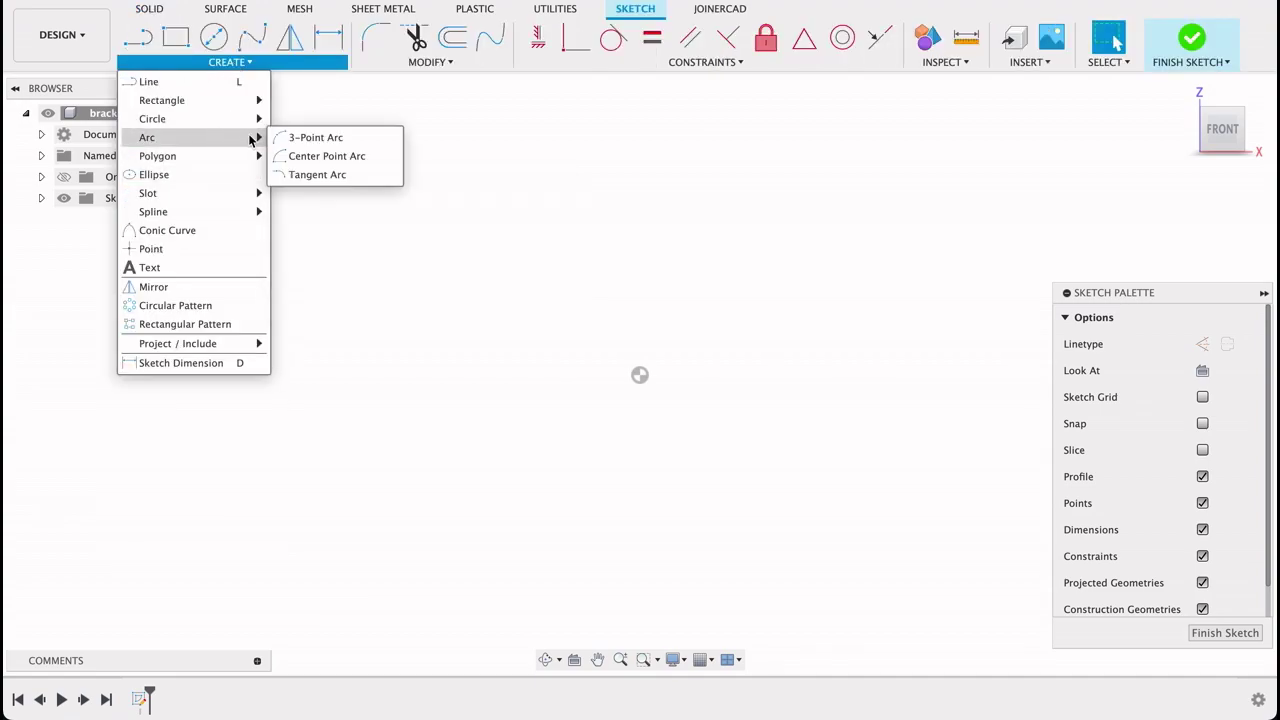
left_click(313, 157)
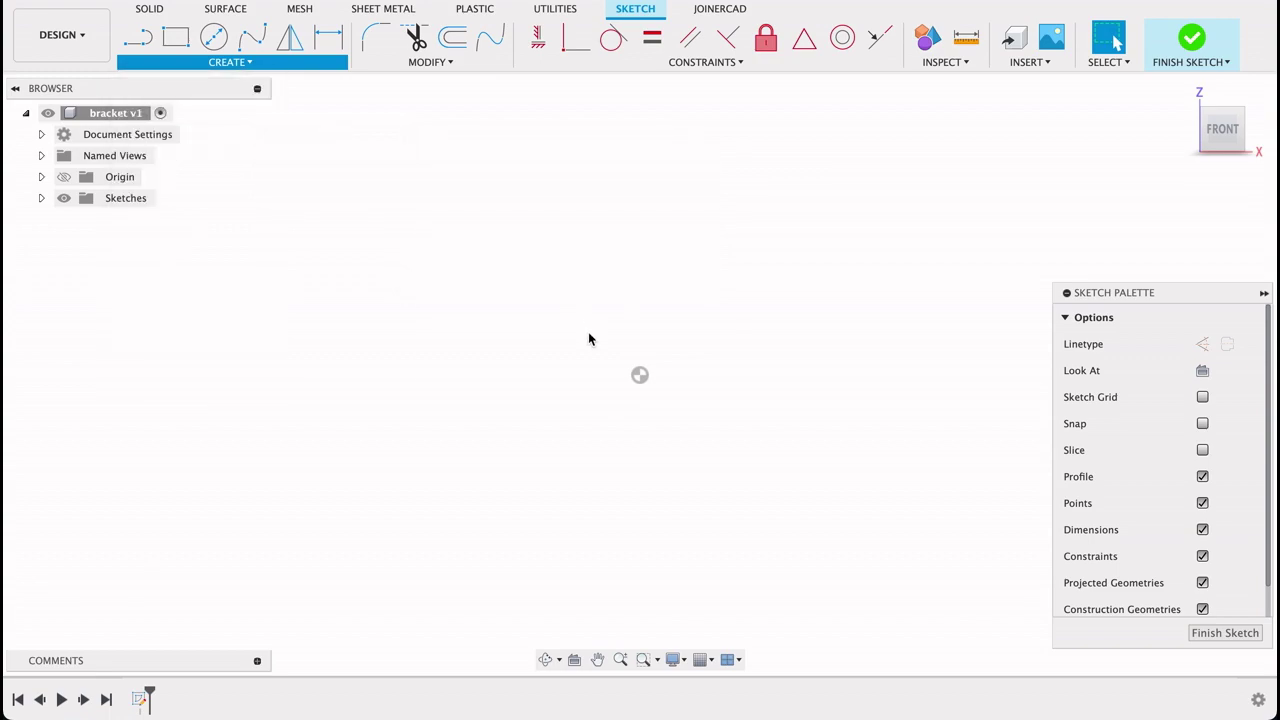
Step: Draw an 18.7 mm radius arc centred on the origin, opening downward
left_click(640, 376)
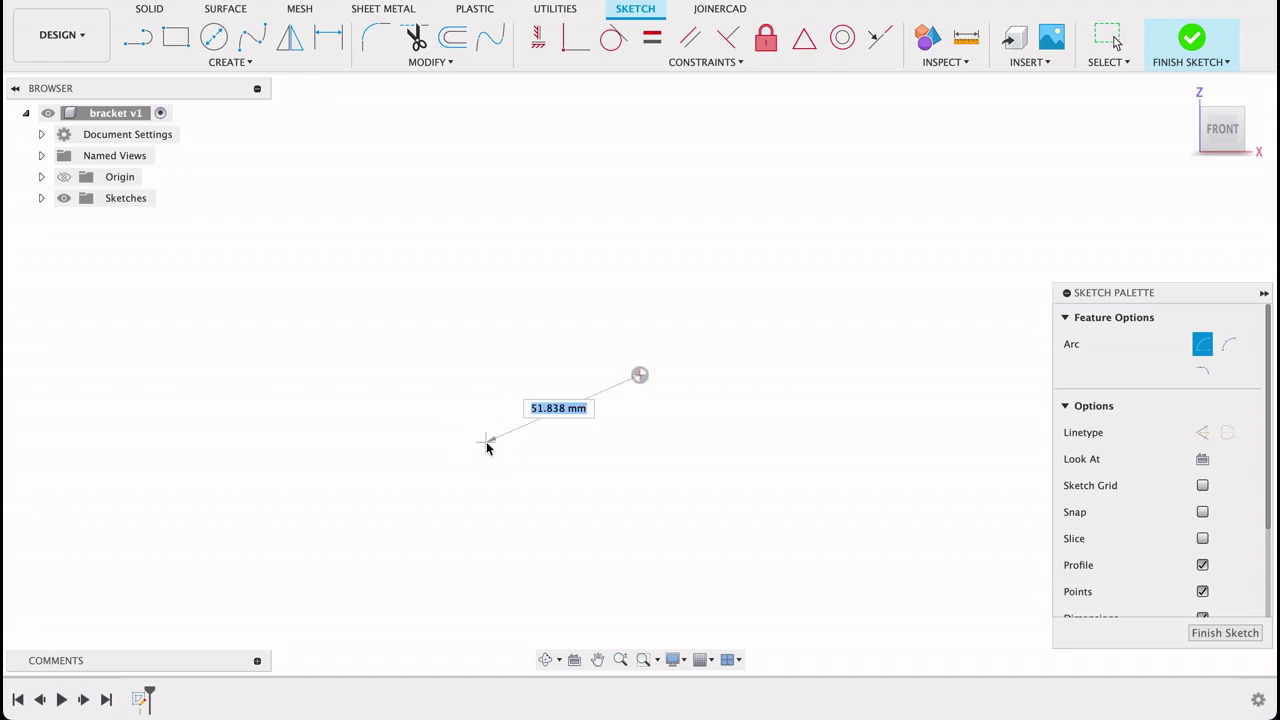
type("18")
key("Tab")
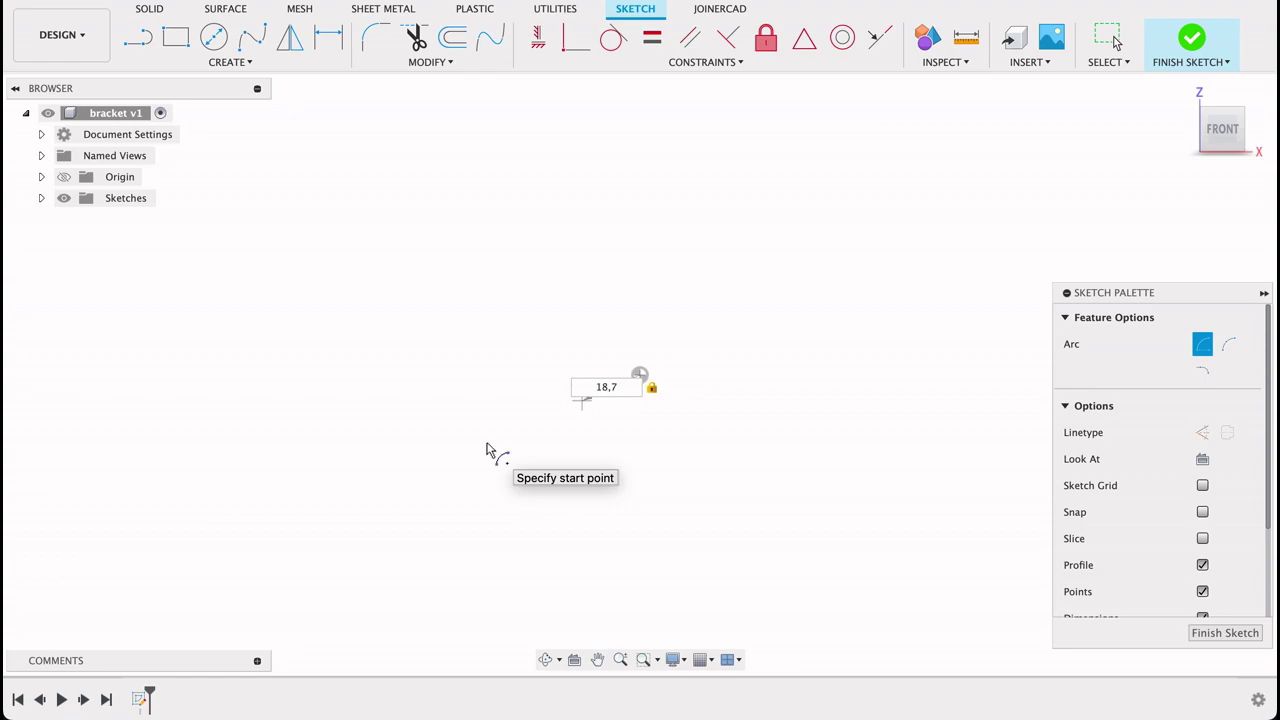
key("Return")
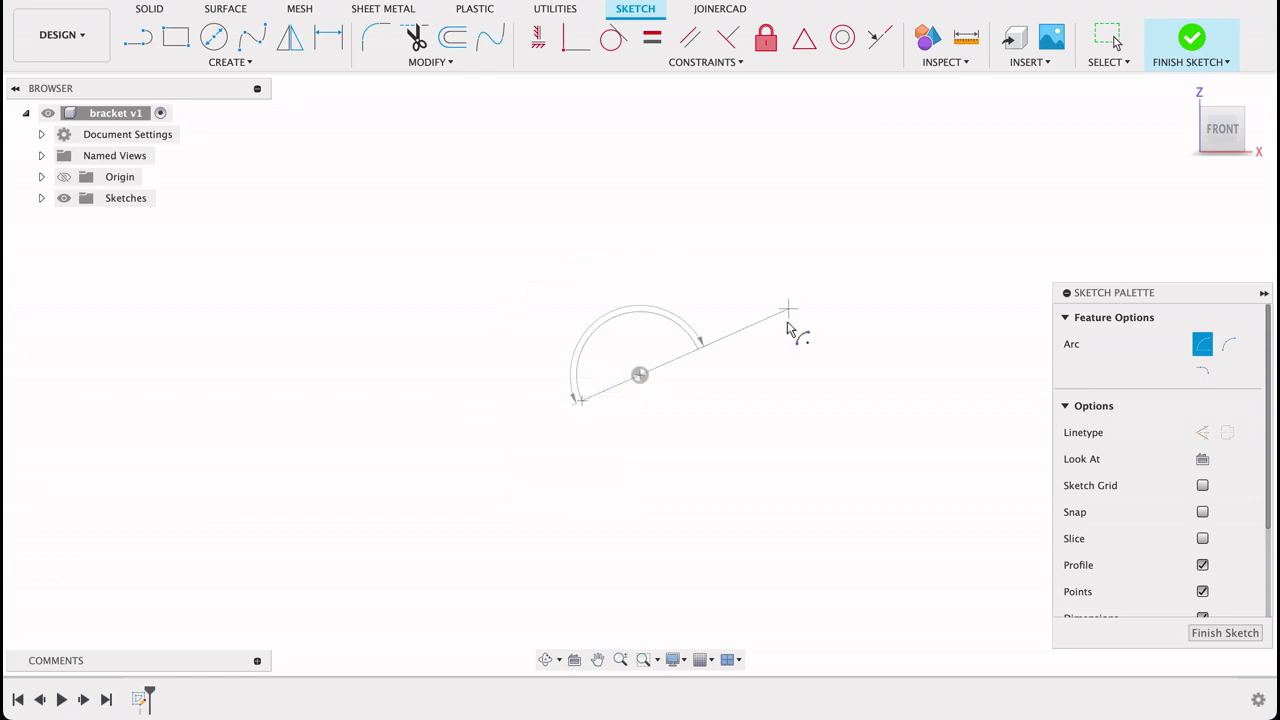
left_click(743, 414)
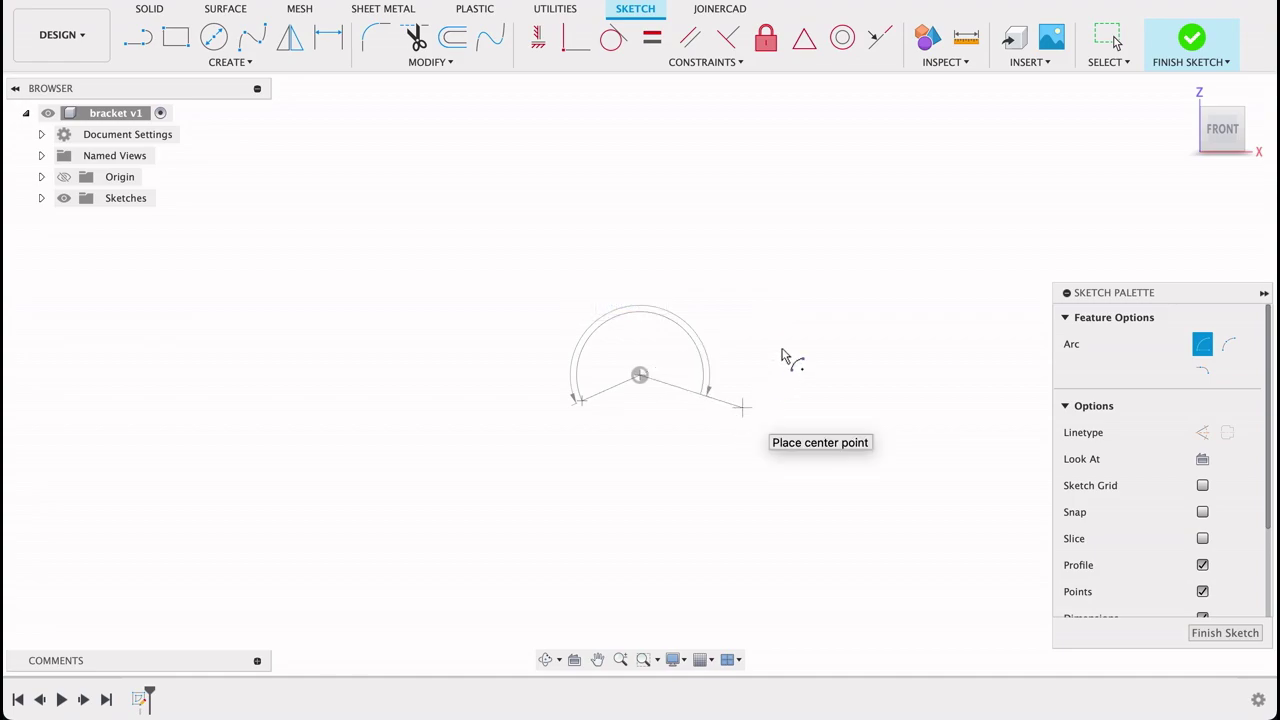
scroll(665, 350, "up", 3)
scroll(658, 352, "up", 2)
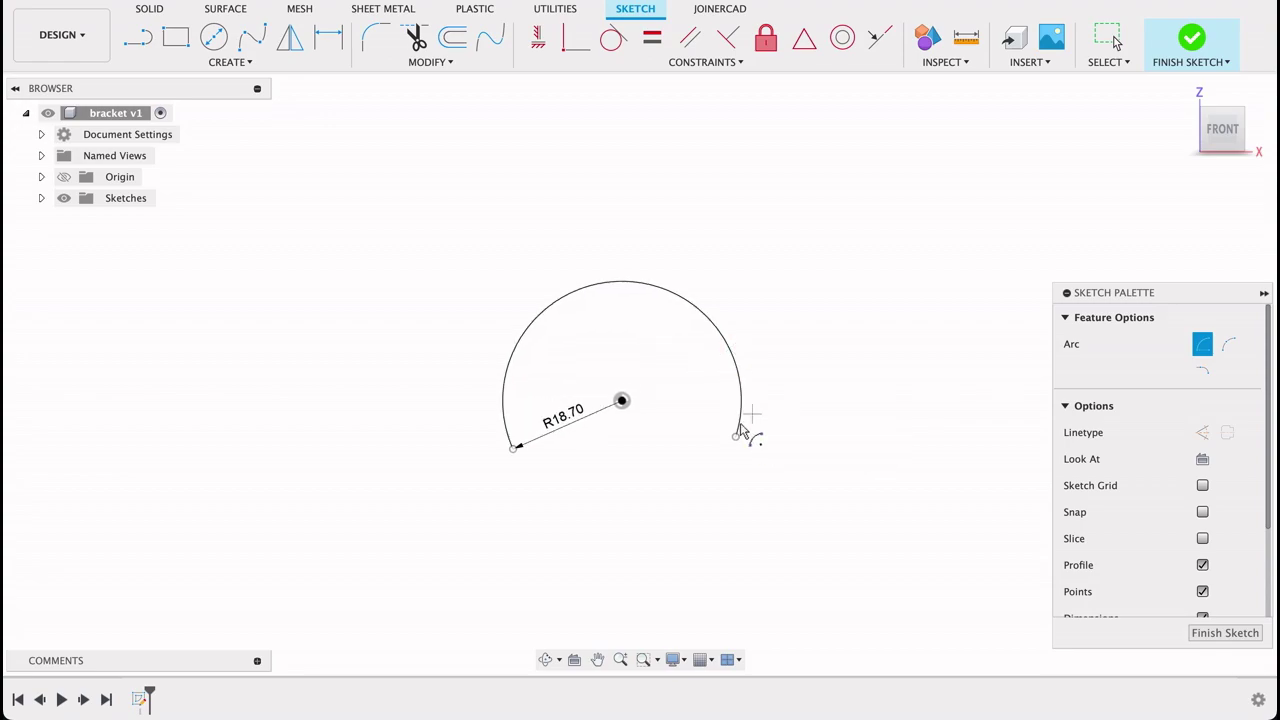
left_click(538, 37)
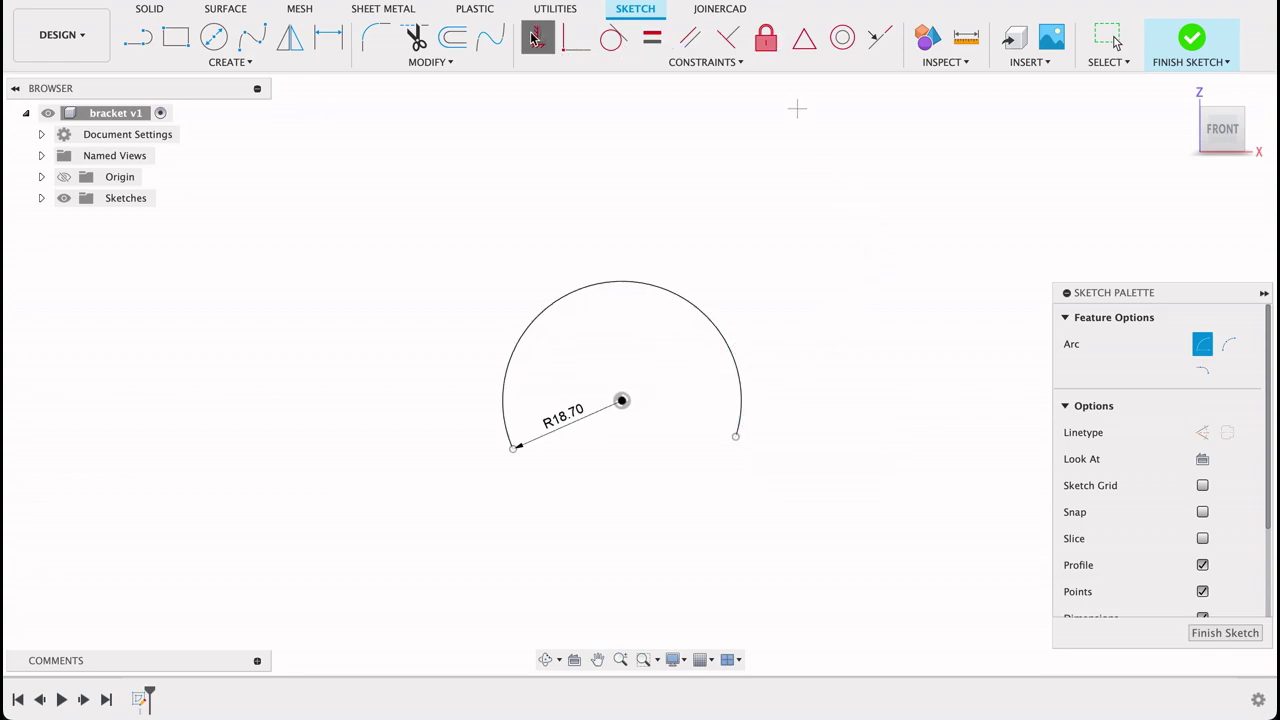
Step: Level the arc endpoints and draw construction lines from each endpoint to the centre
left_click(736, 438)
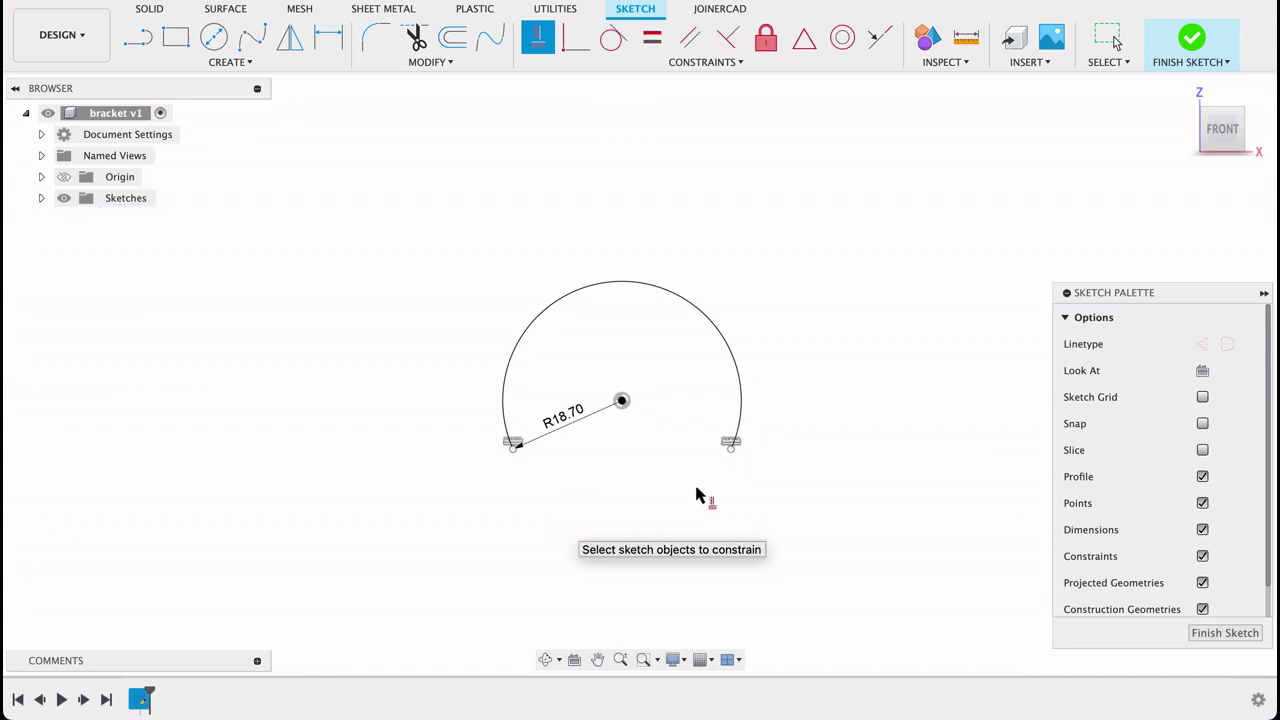
key("l")
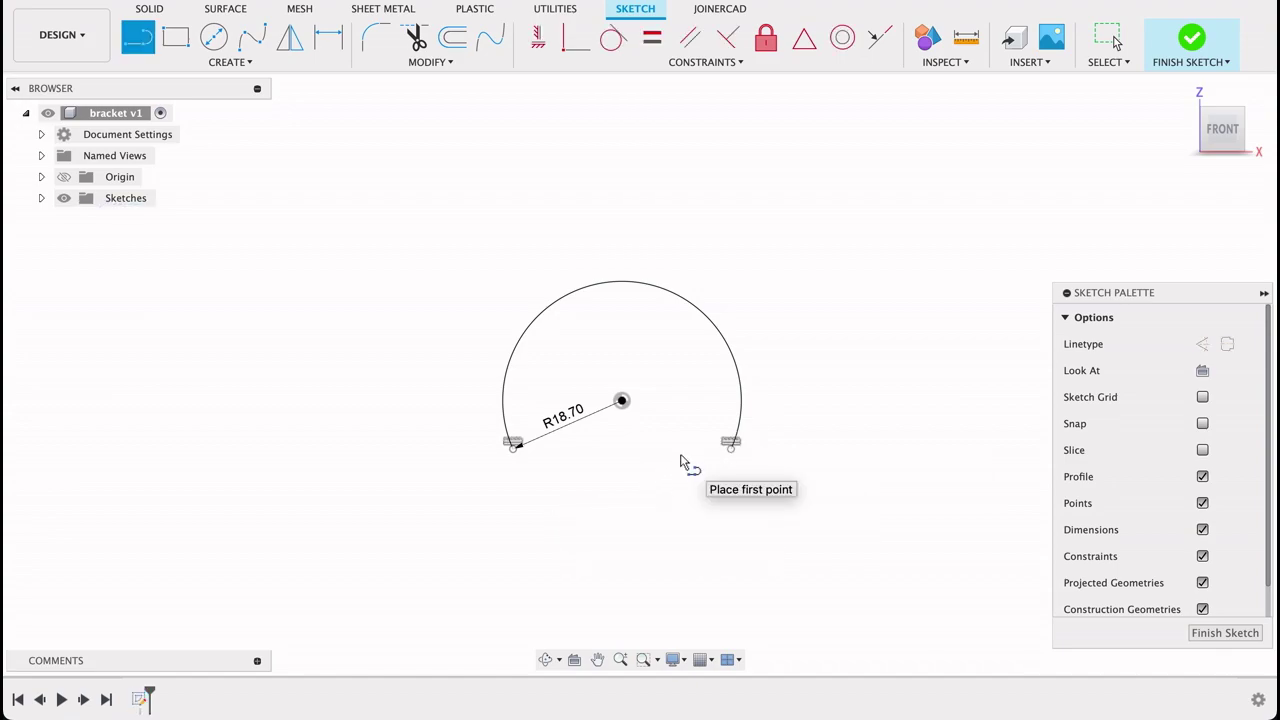
left_click(1202, 343)
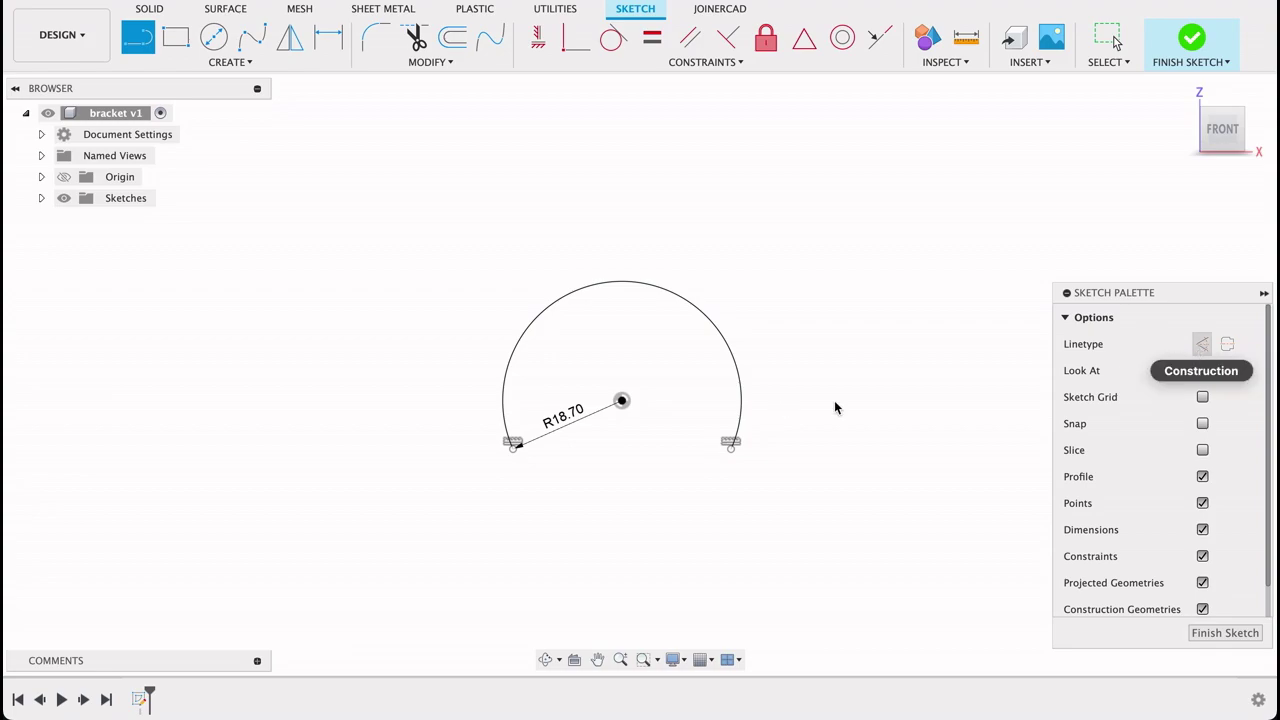
left_click(514, 446)
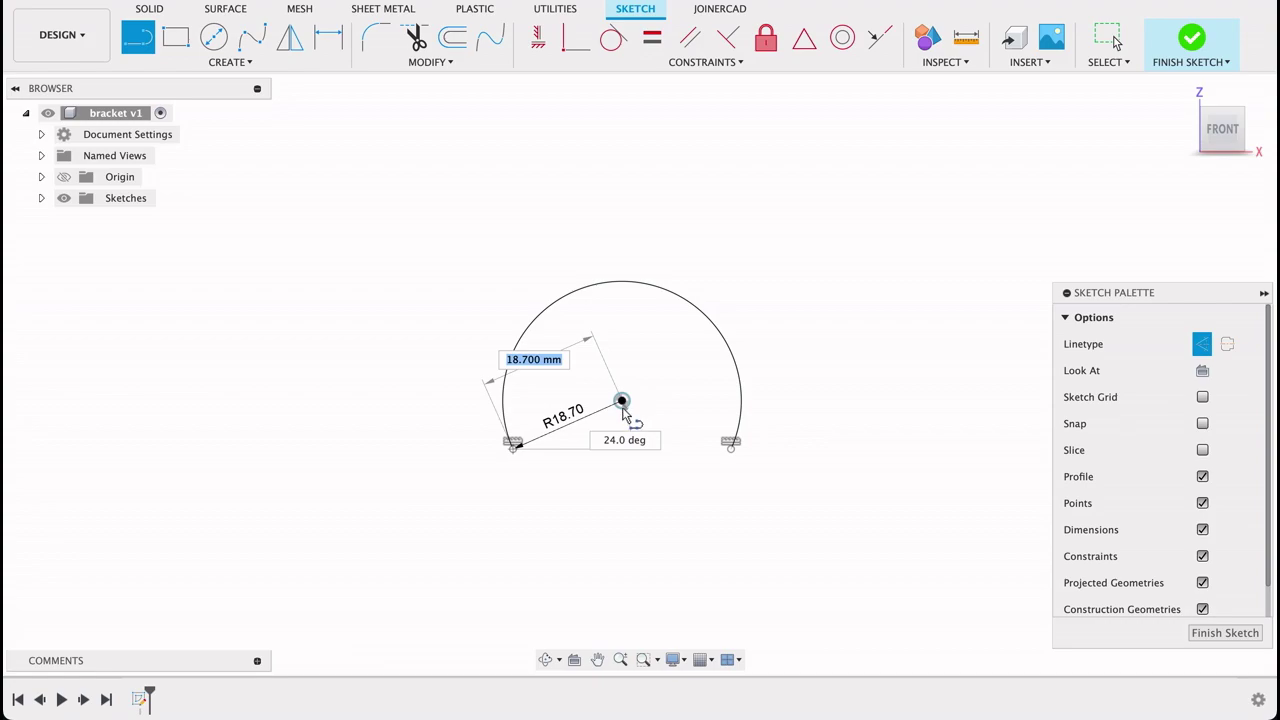
left_click(621, 401)
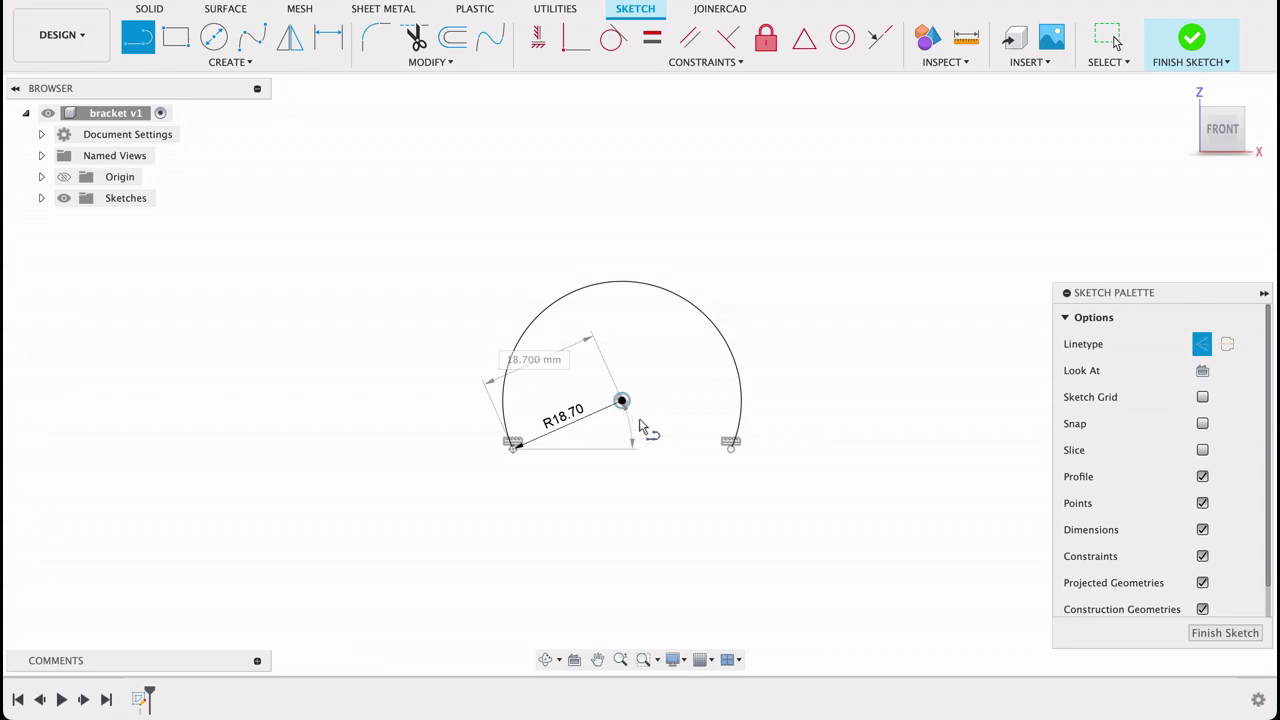
left_click(733, 450)
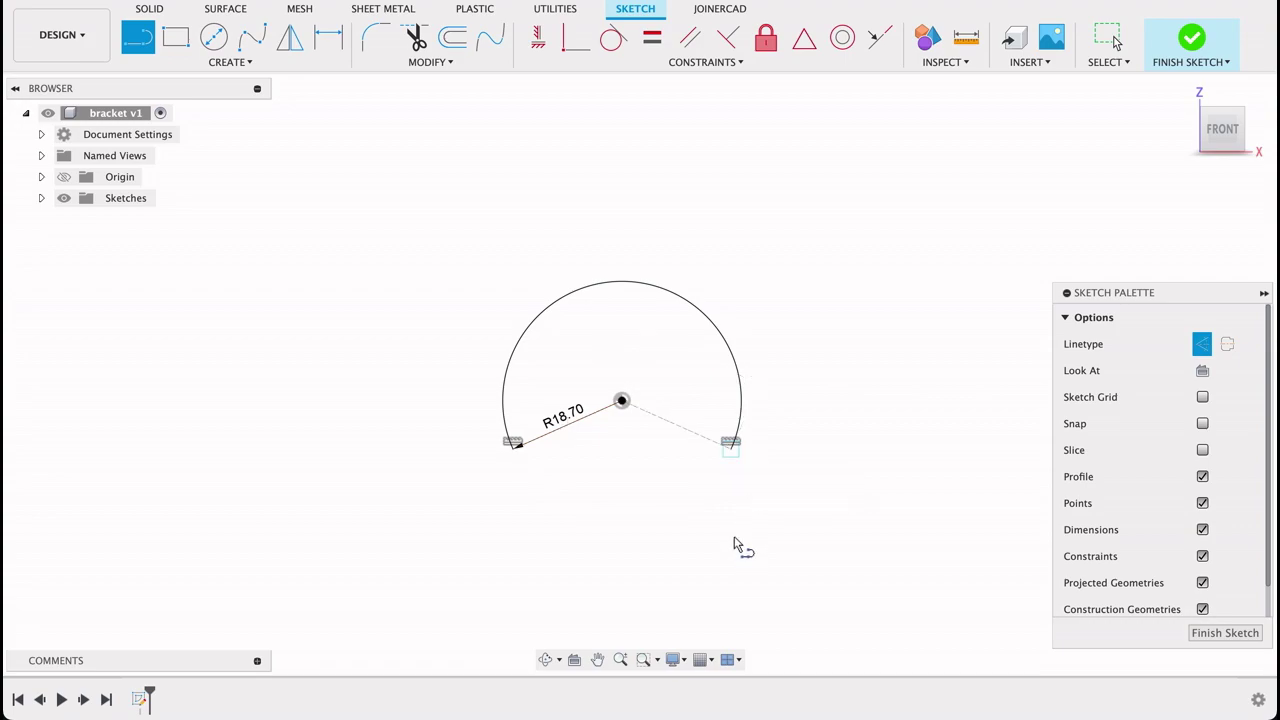
Step: Dimension the angle between the construction lines to a 43.7° bottom opening
key("d")
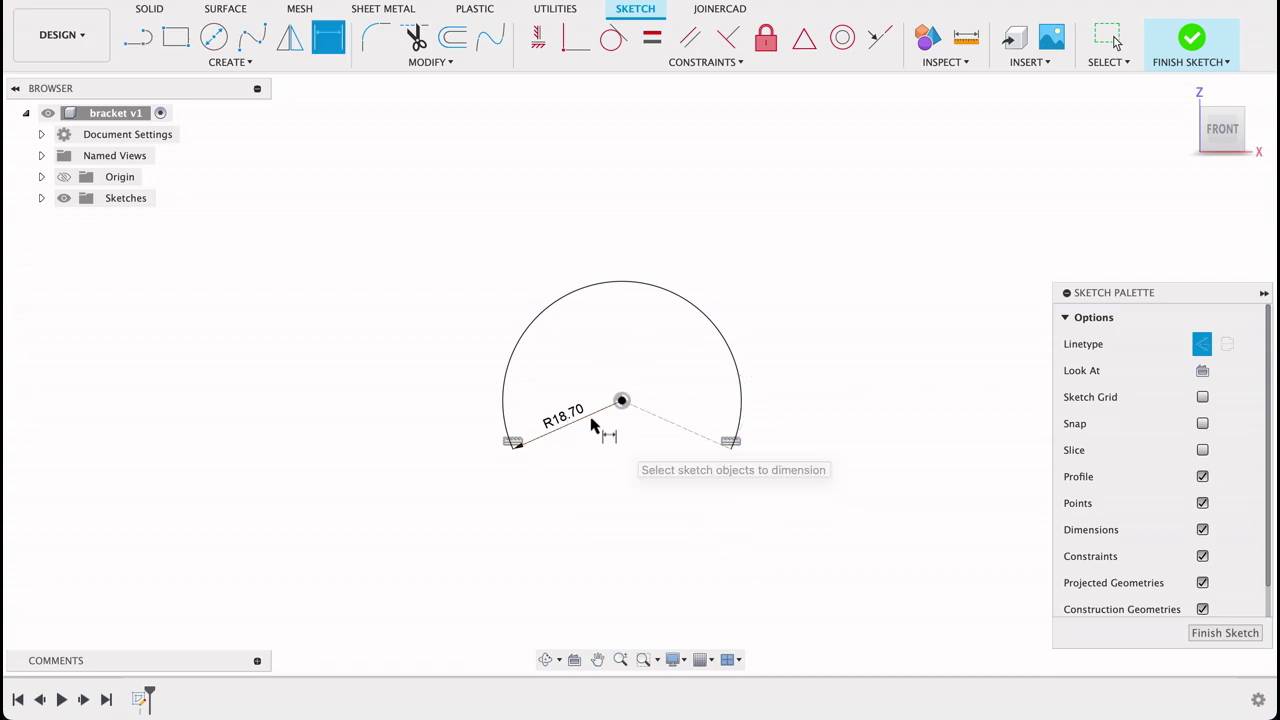
left_click(590, 424)
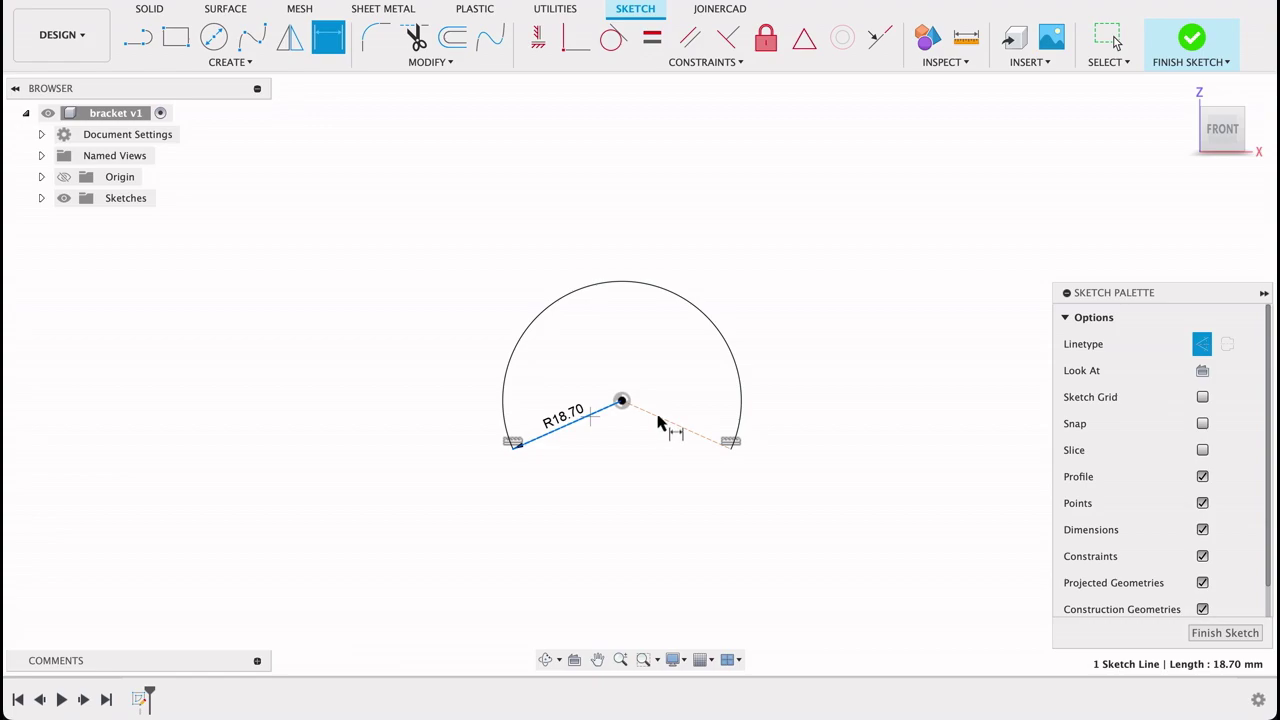
left_click(660, 422)
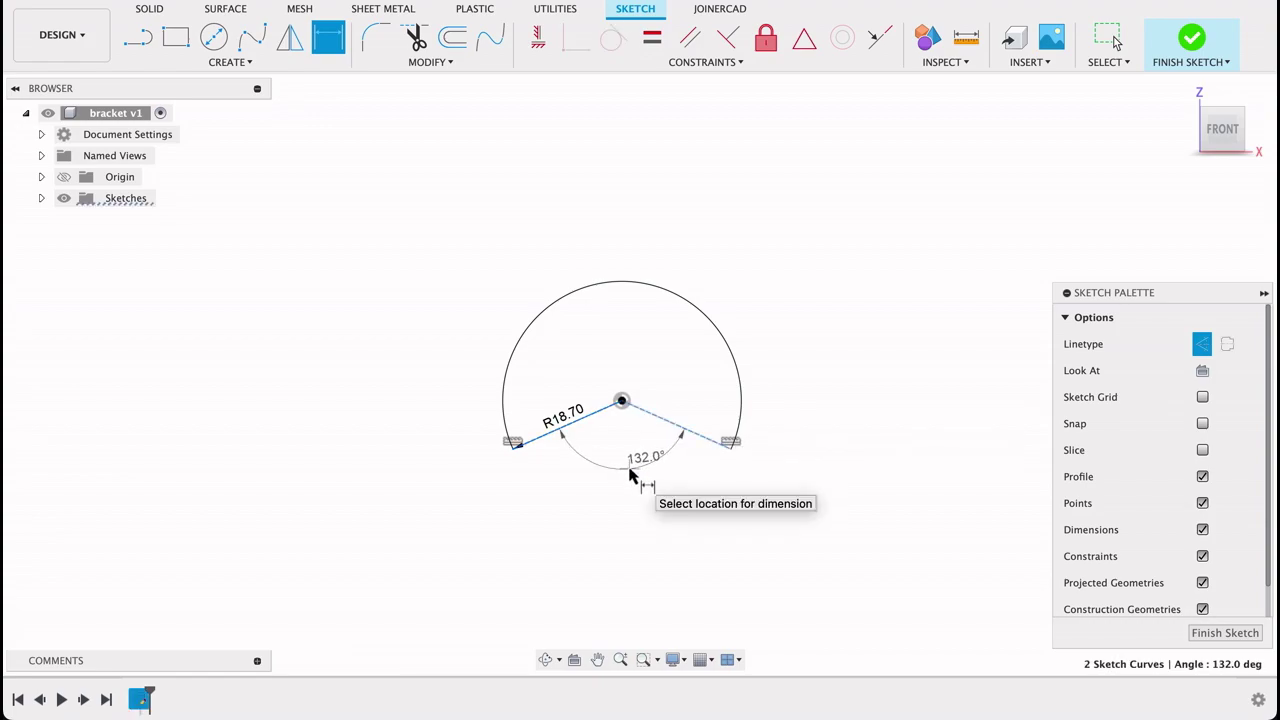
left_click(629, 476)
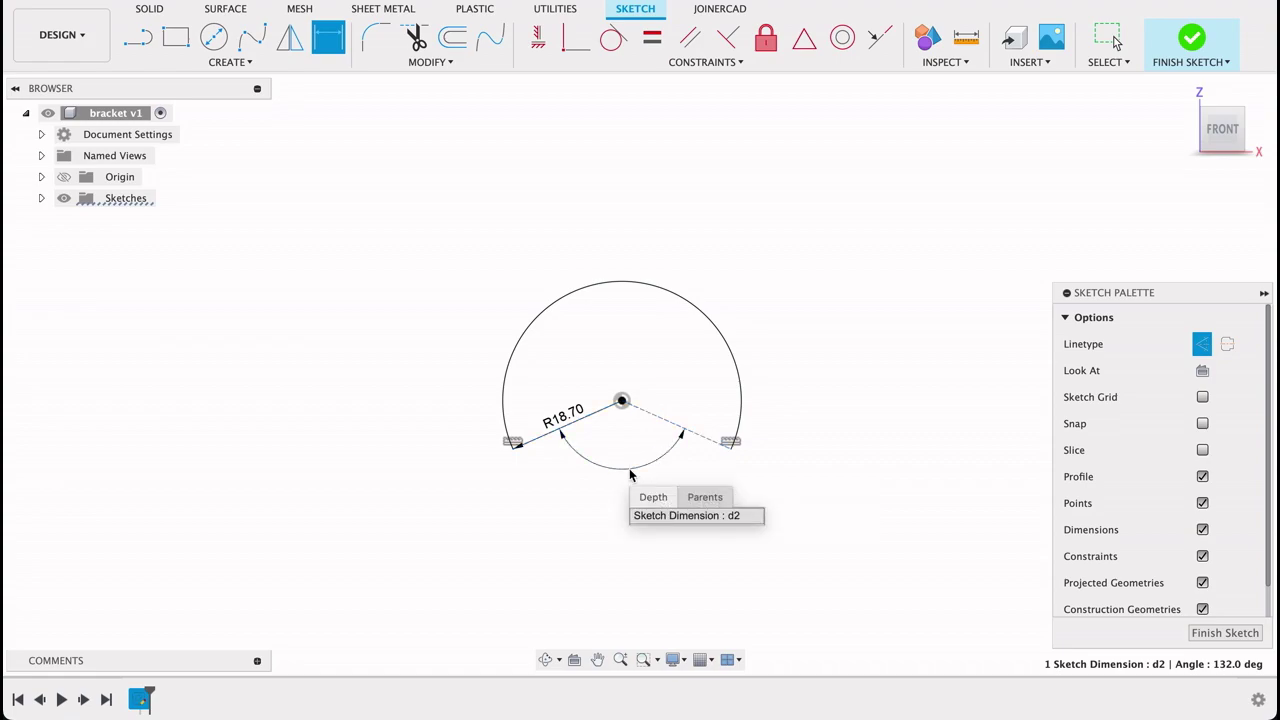
double_click(629, 468)
type("360")
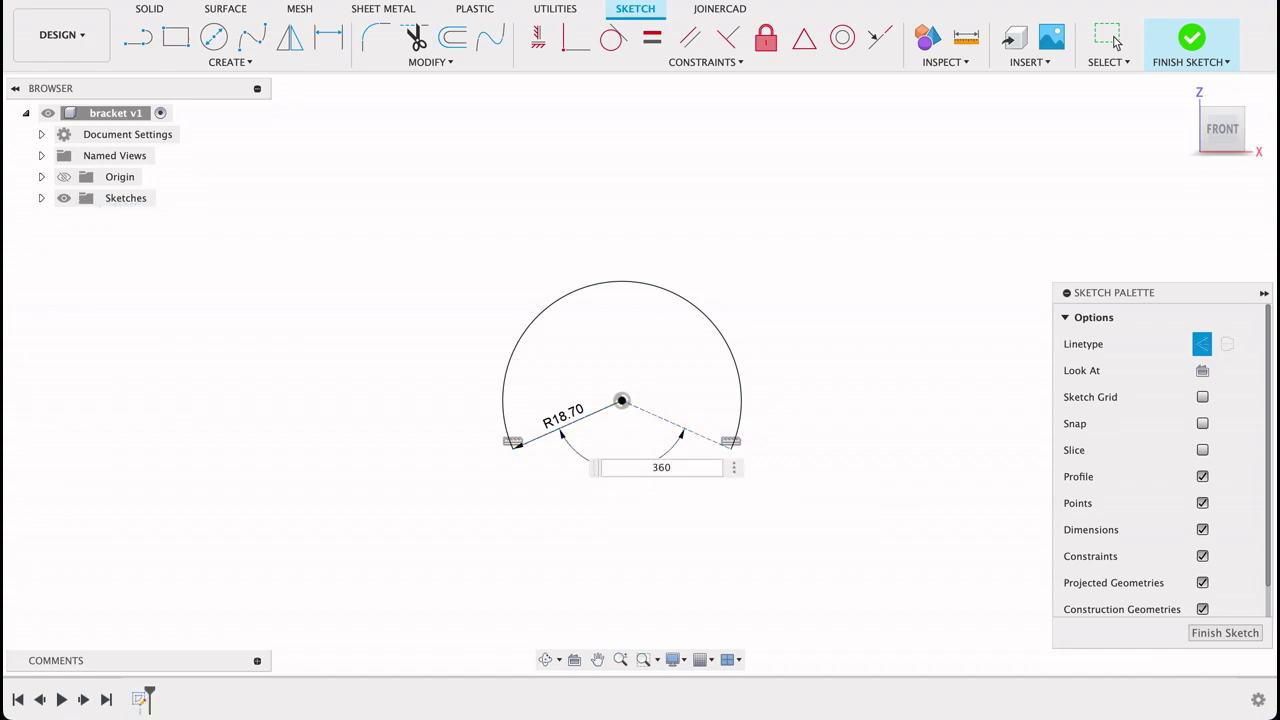
type("-316,27")
key("Return")
key("d")
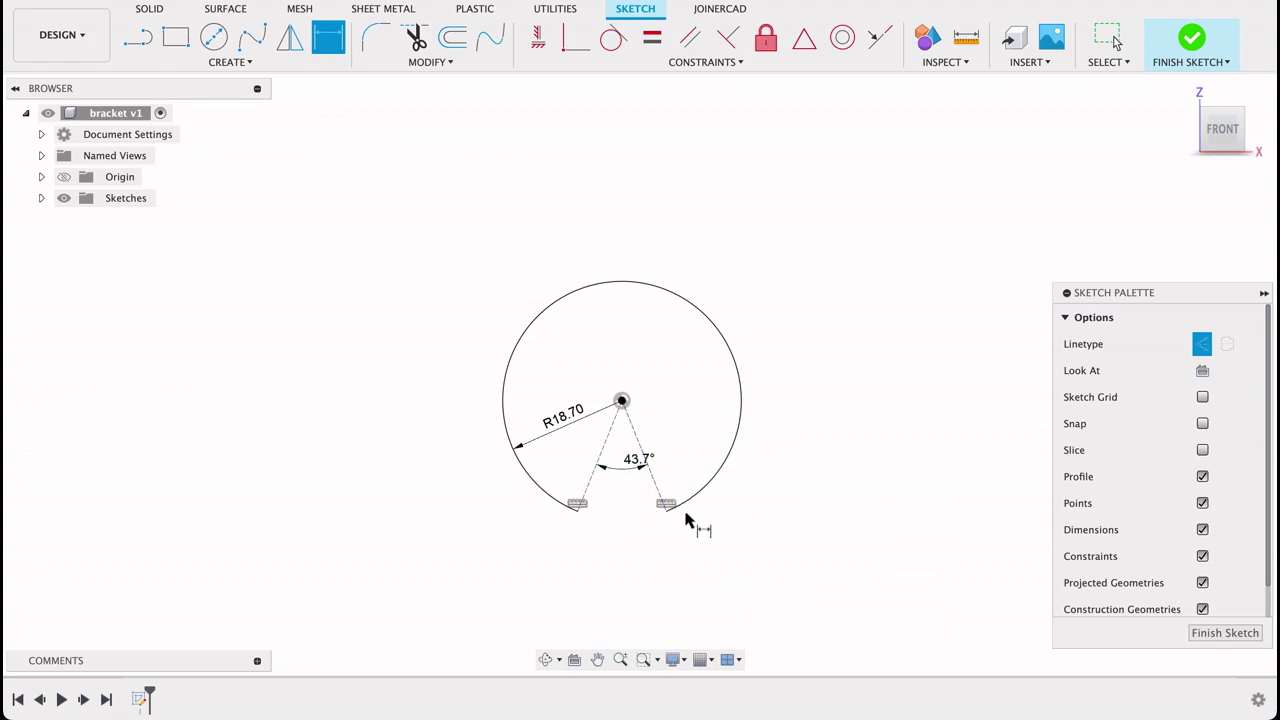
scroll(730, 466, "up", 1)
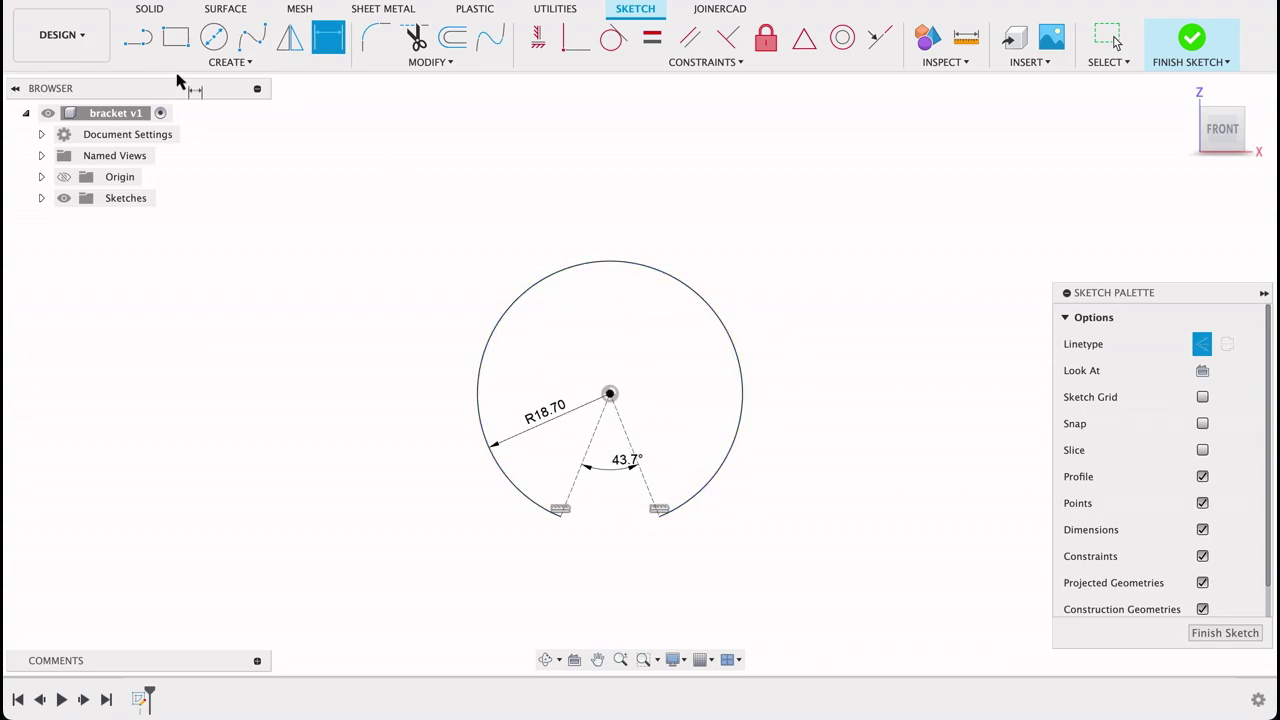
Step: Draw two vertical 10 mm lines down from the arc's left and right endpoints
key("l")
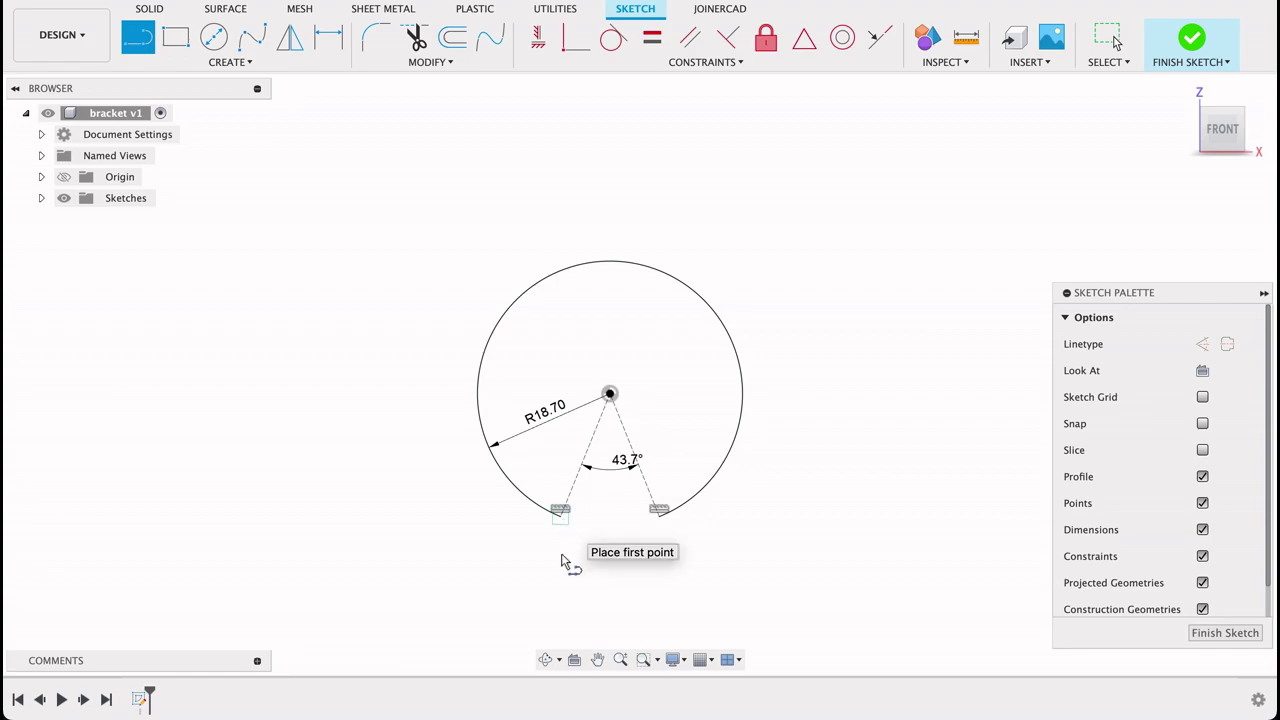
left_click(560, 512)
type("10")
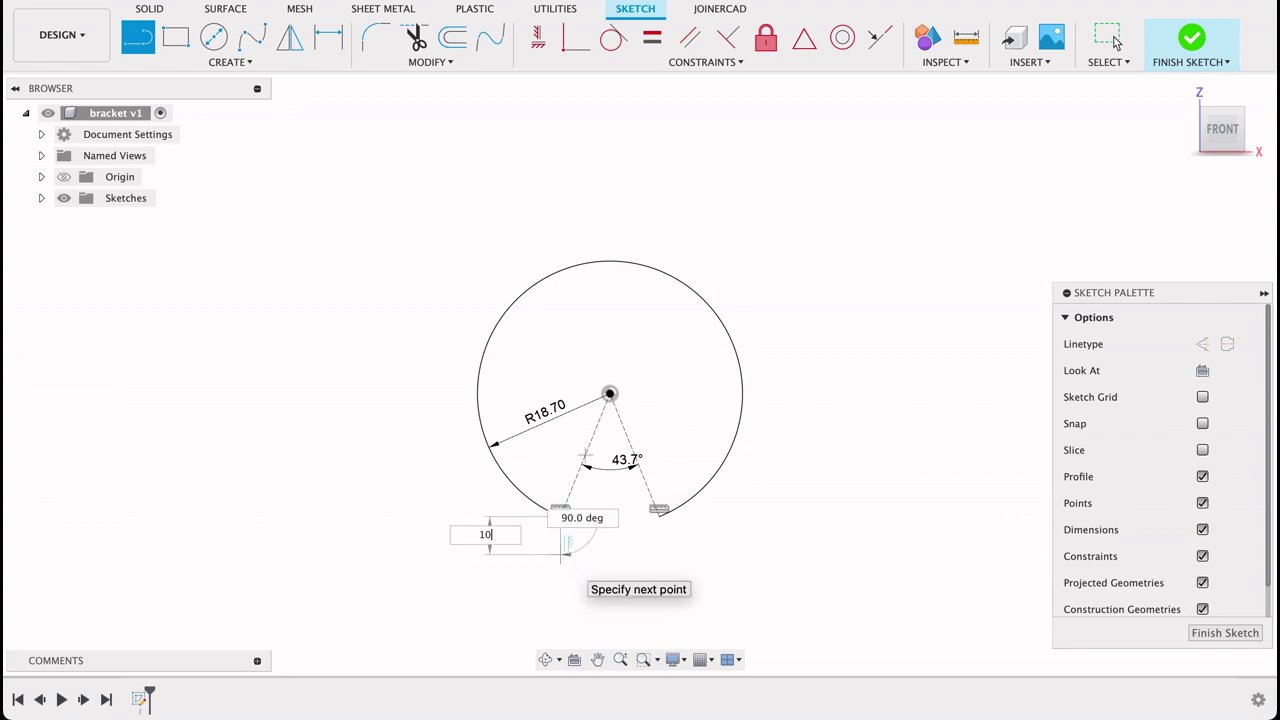
key("Tab")
key("Return")
key("Escape")
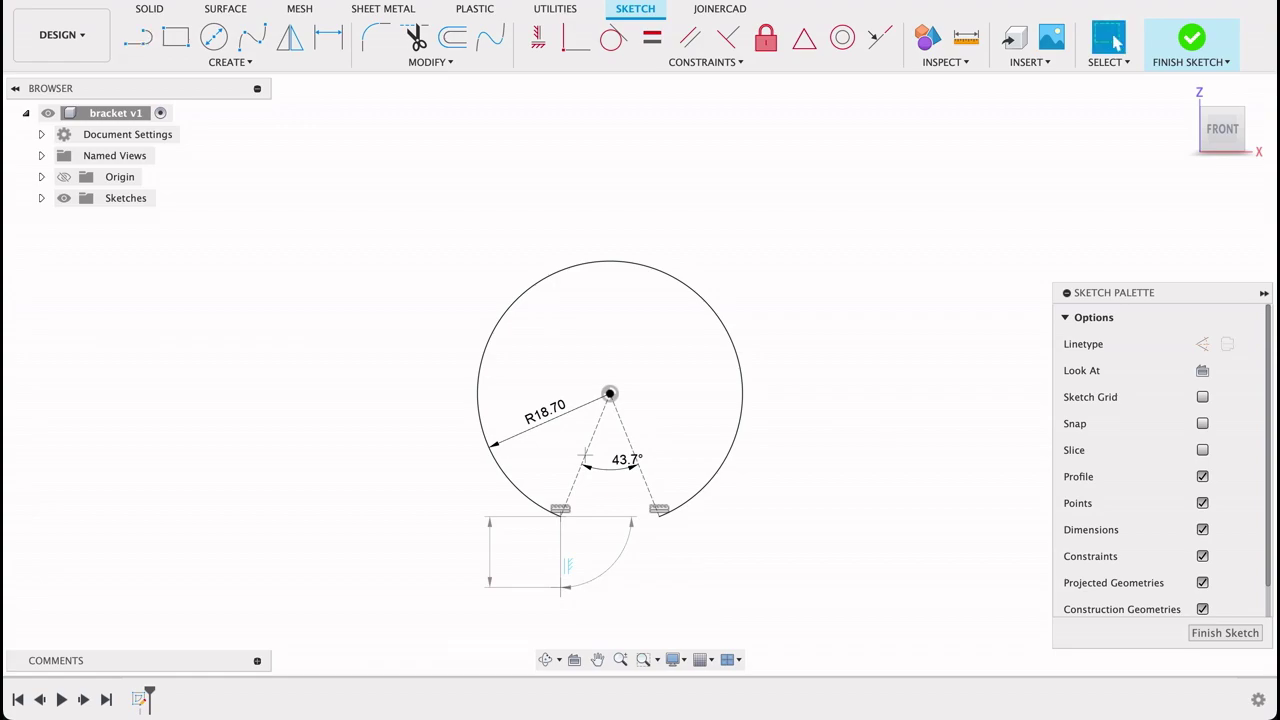
key("l")
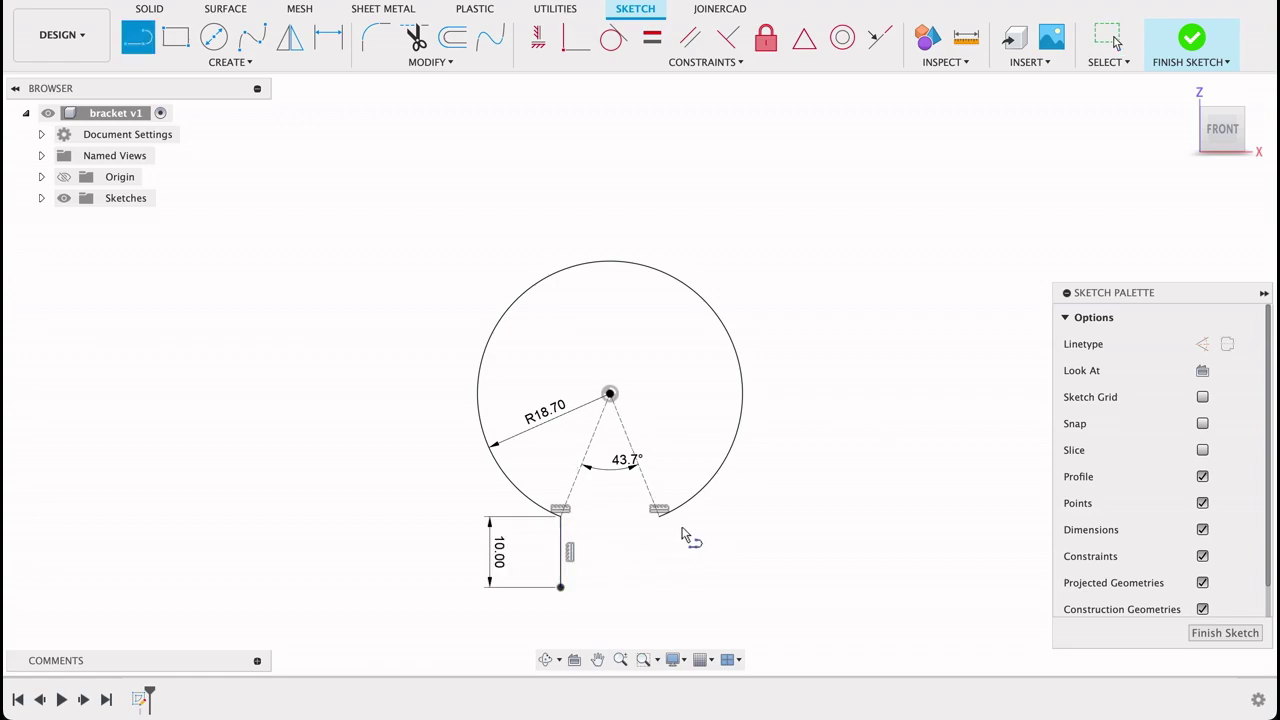
left_click(659, 510)
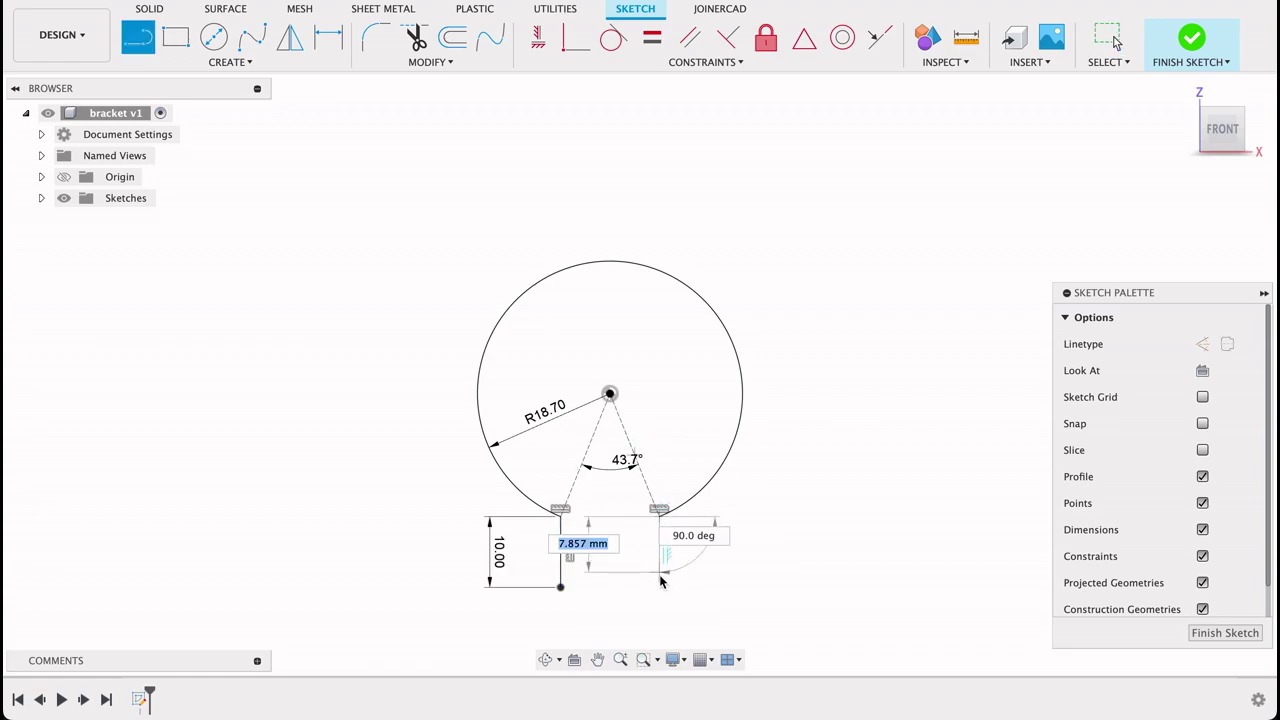
type("10")
key("Tab")
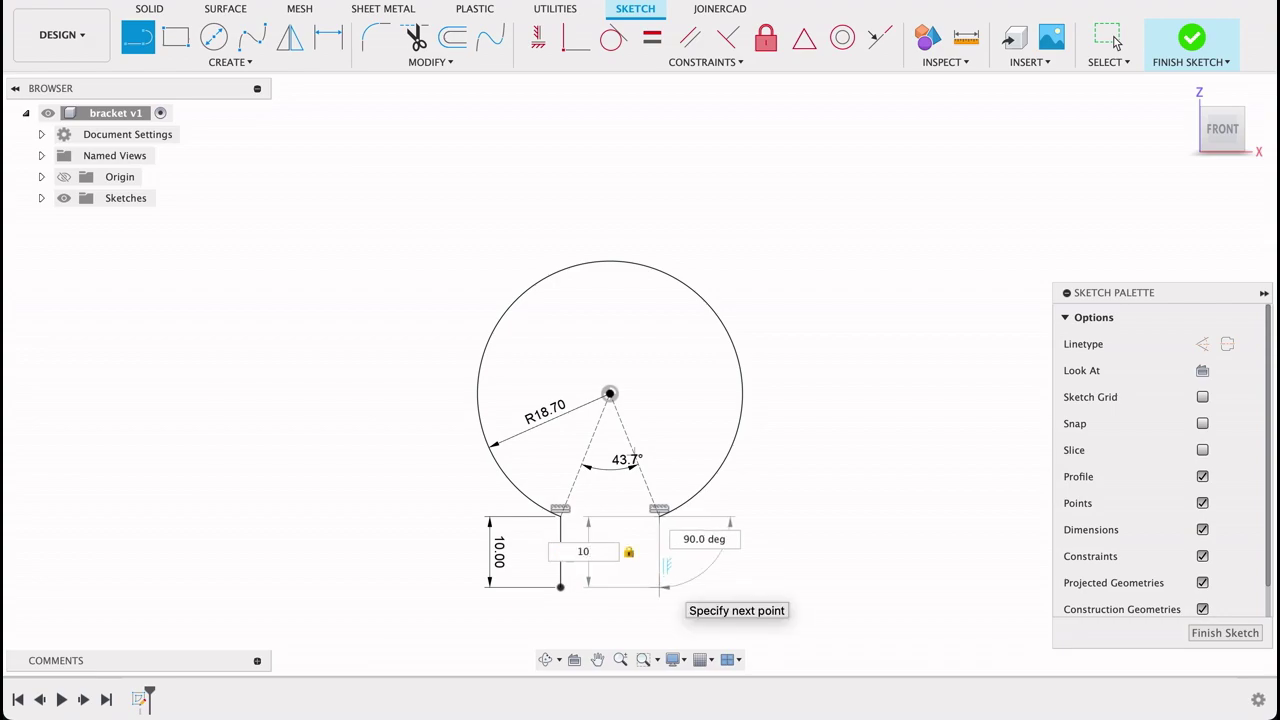
key("Return")
left_click(1115, 40)
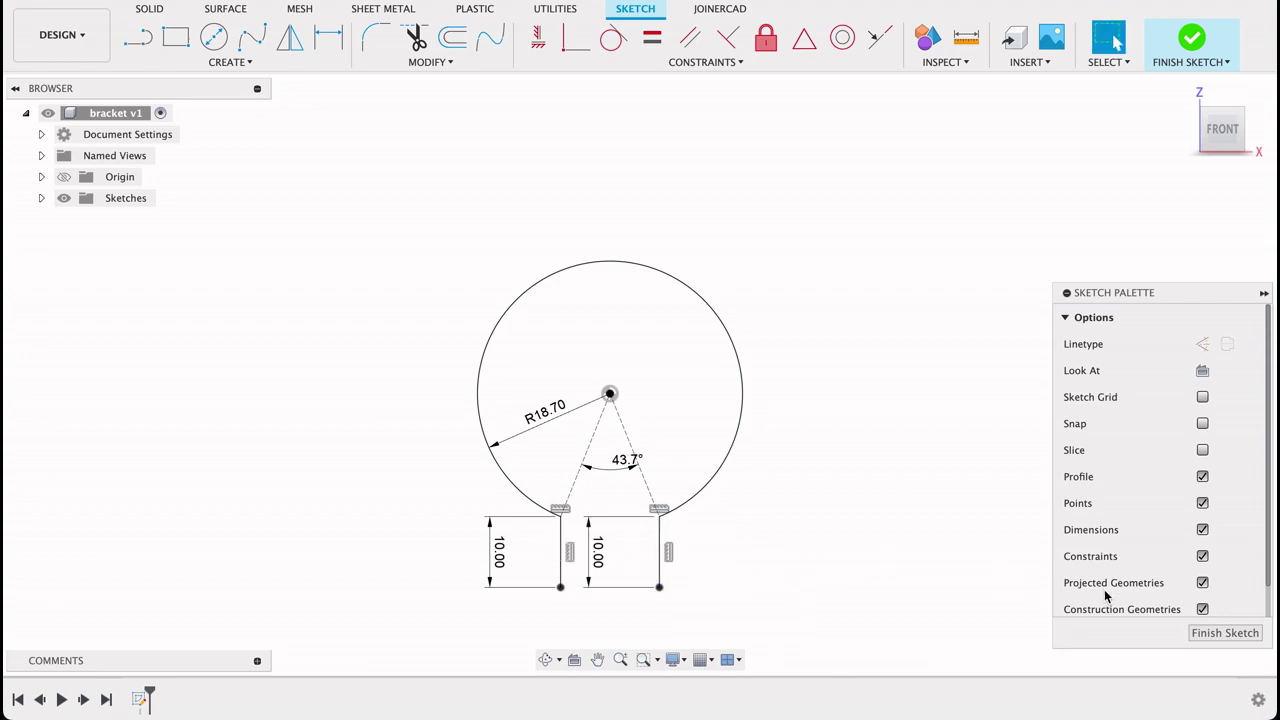
Step: Finish the sketch containing the arc and its two 10 mm legs
left_click(1226, 634)
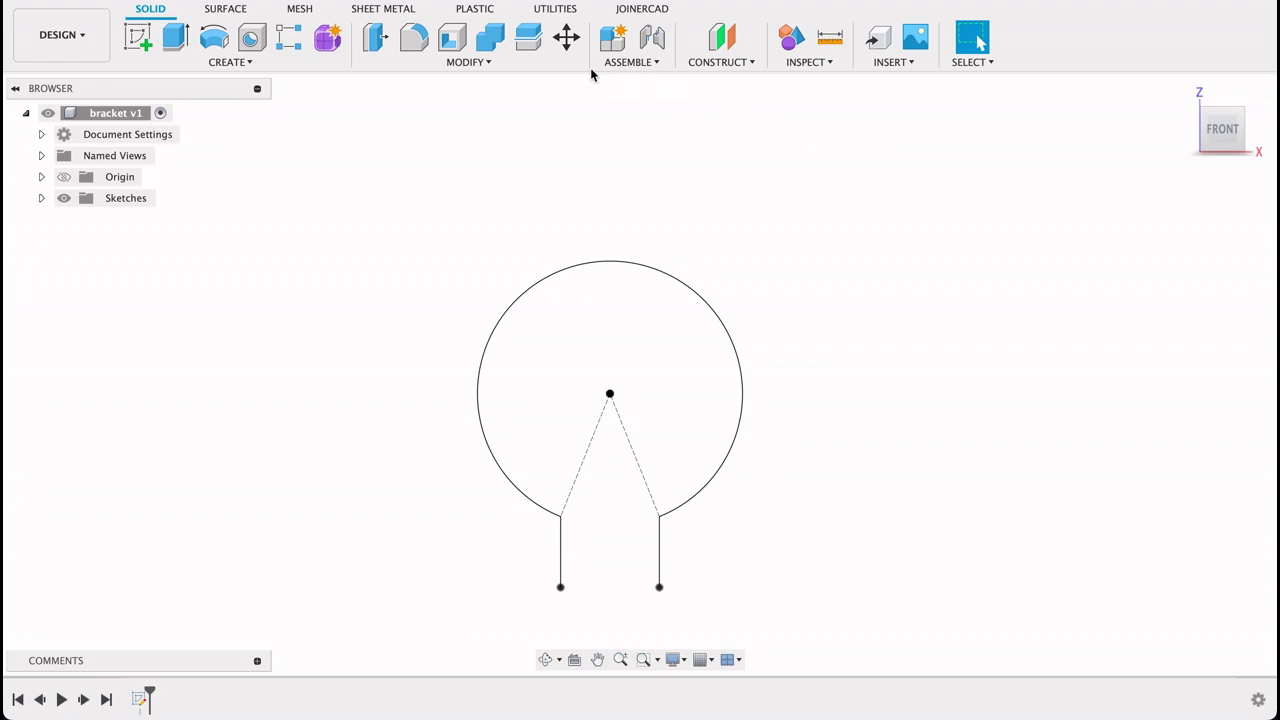
Step: Review the Stainless Steel (mm) sheet metal rule: 2.60 mm thickness, K factor 0.44
left_click(375, 9)
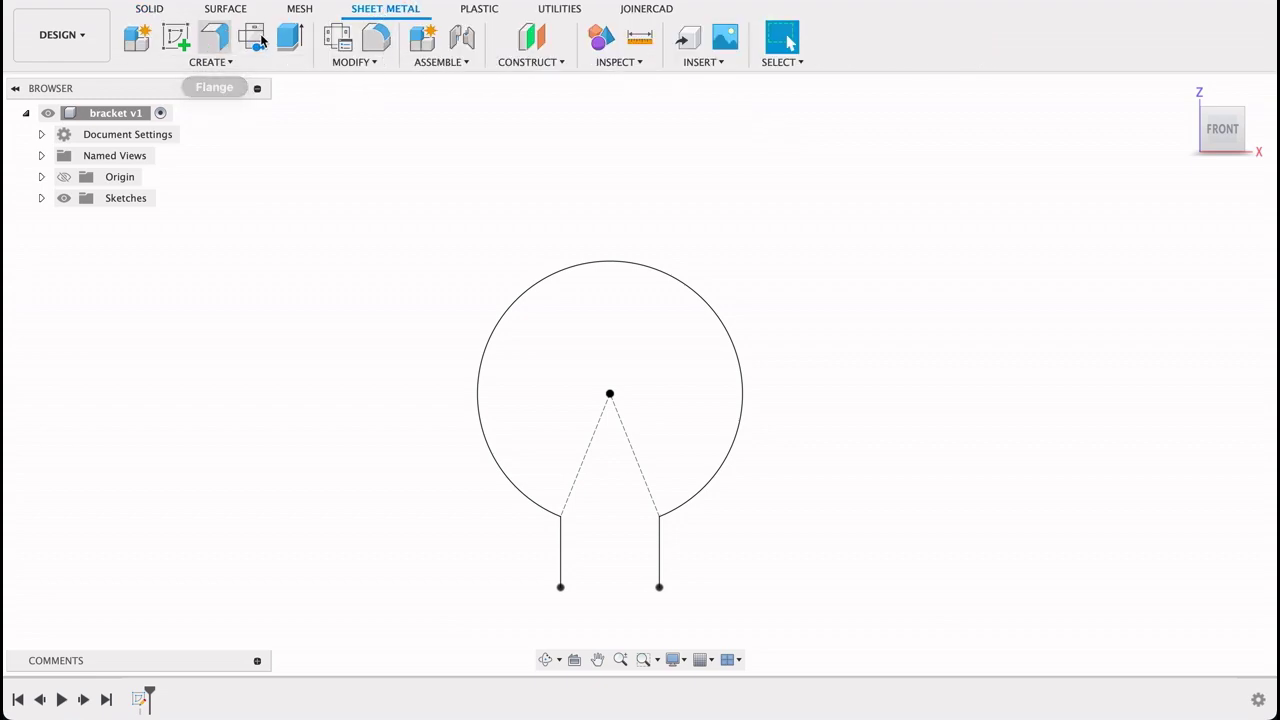
left_click(341, 41)
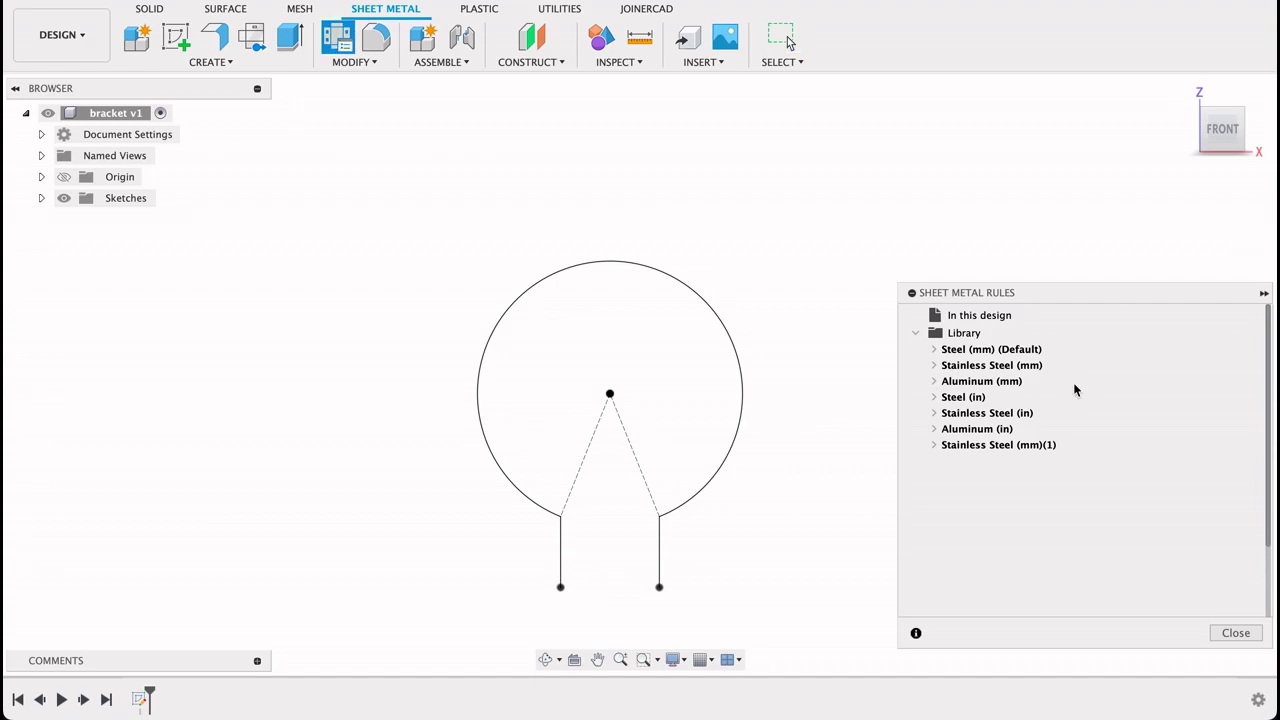
mouse_move(1010, 368)
left_click(1054, 367)
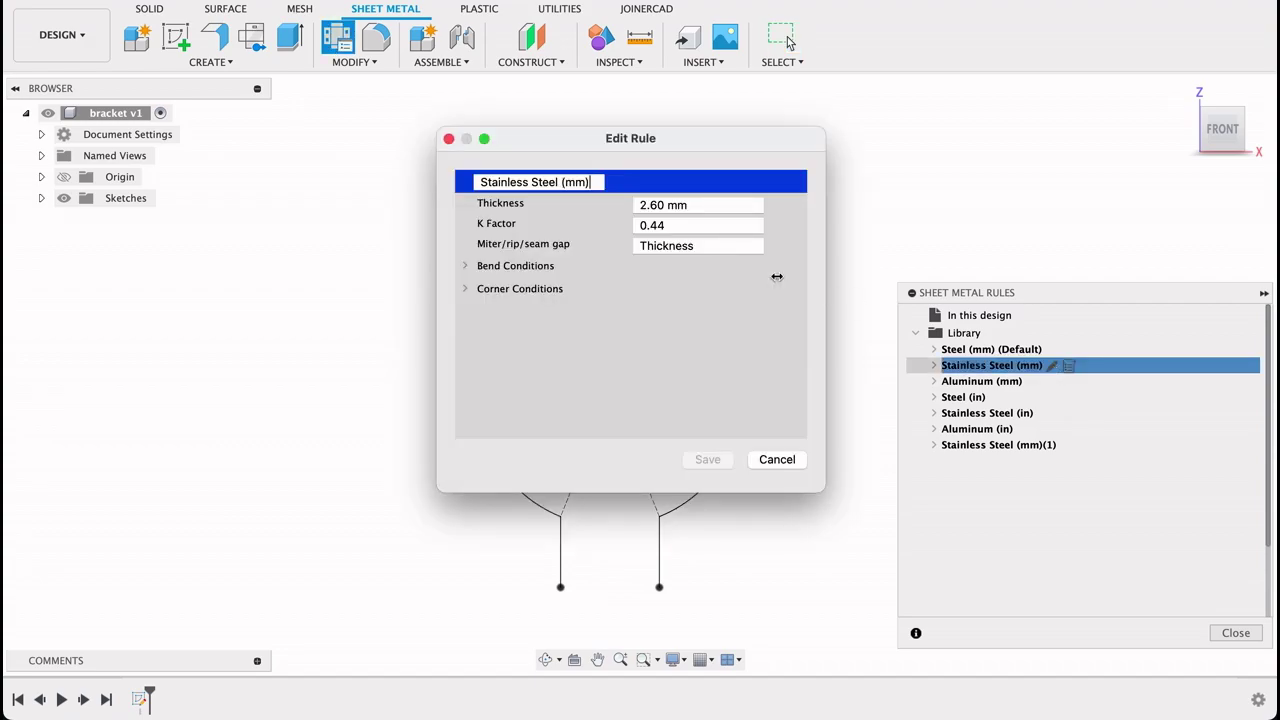
left_click(668, 225)
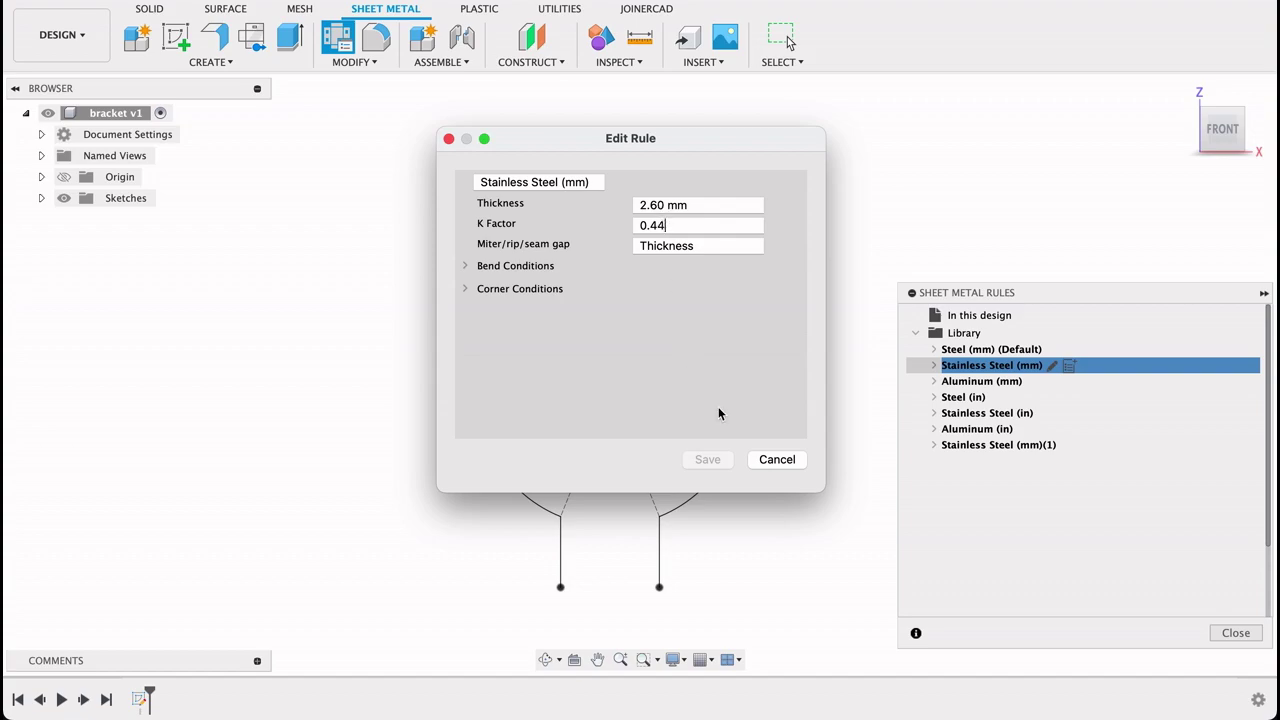
left_click(776, 460)
left_click(1245, 635)
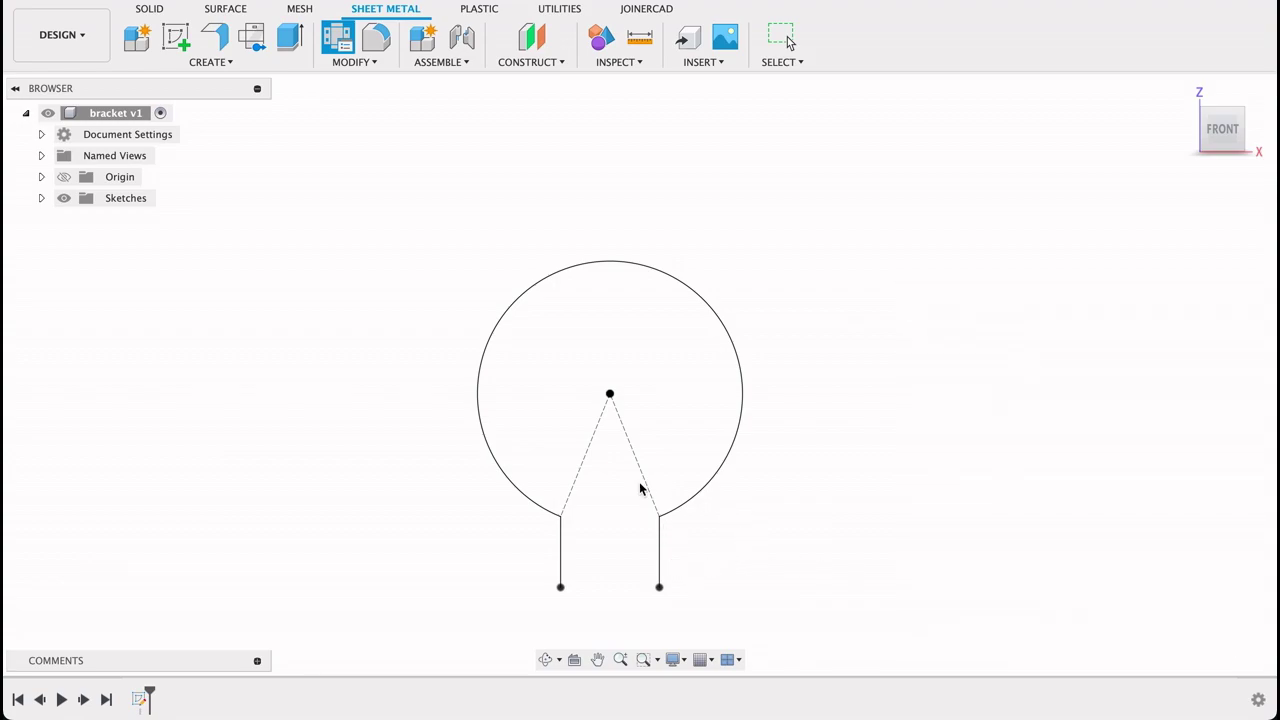
left_click(214, 32)
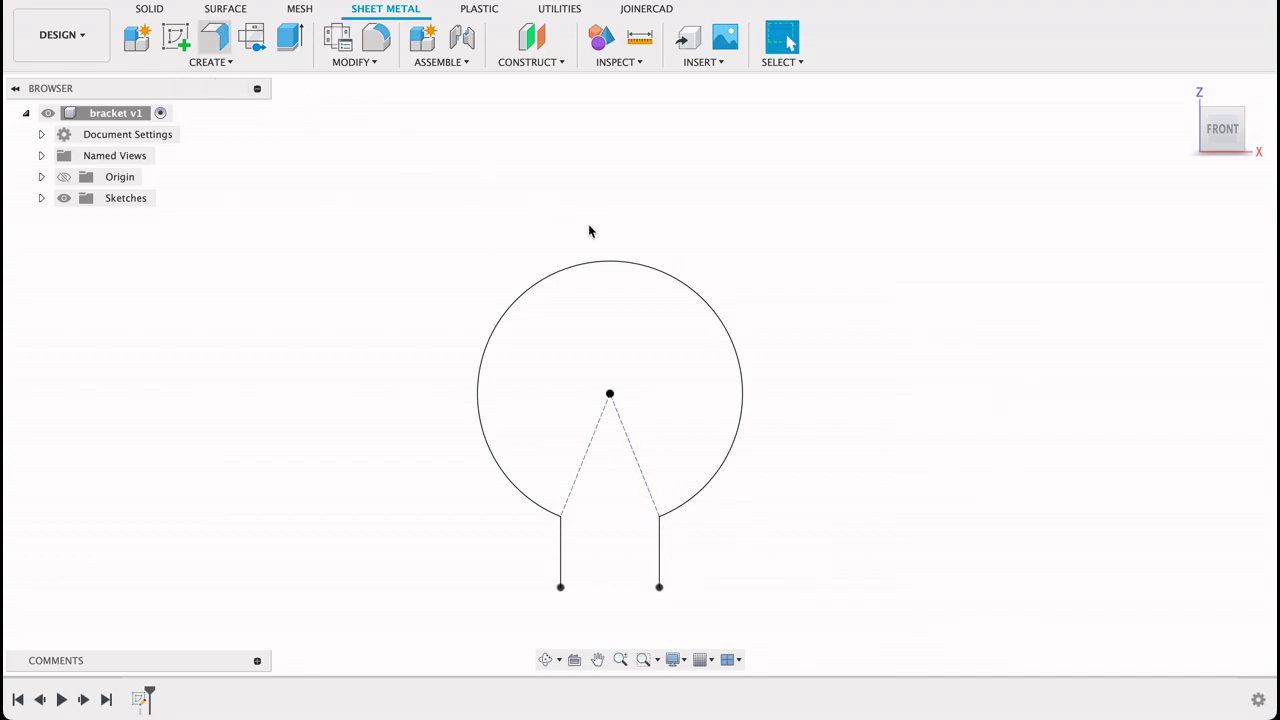
Step: Set the flange to the sketch chain, 40 mm distance, with the Stainless Steel (mm) rule
left_click(676, 285)
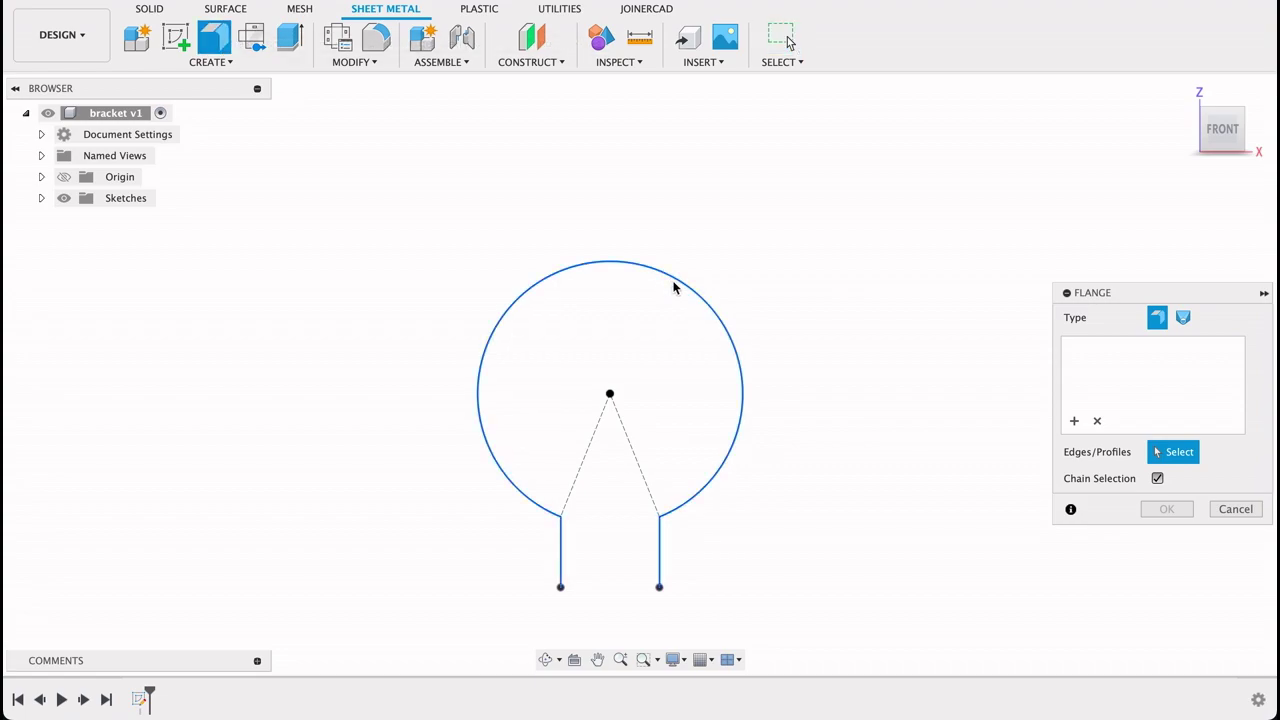
type("40")
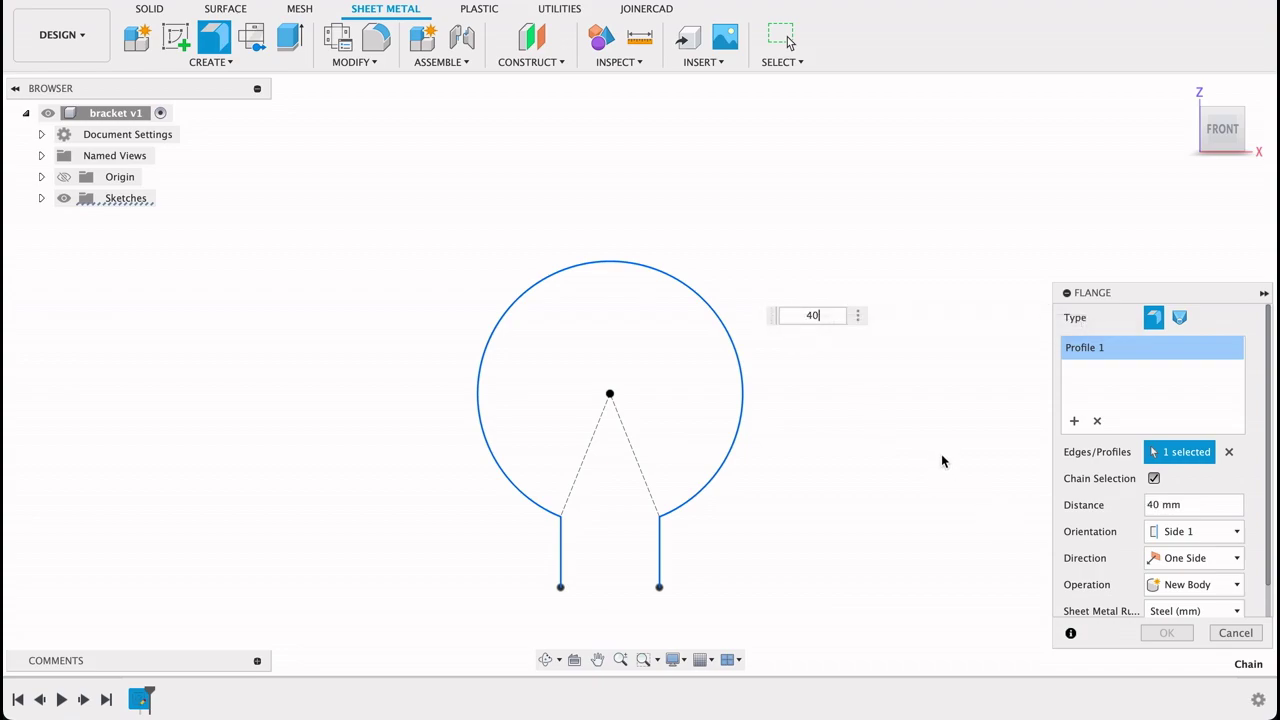
middle_click_drag(939, 455, 903, 464, "shift")
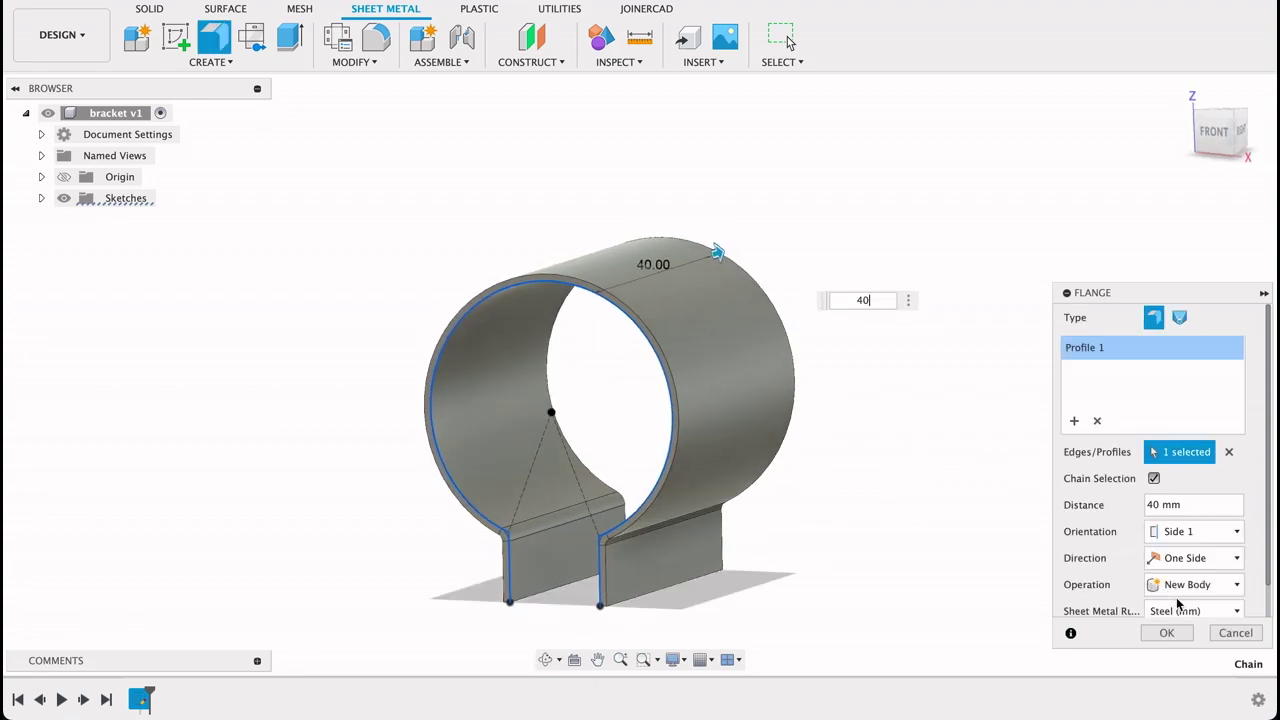
scroll(1176, 603, "down", 1)
left_click(1222, 580)
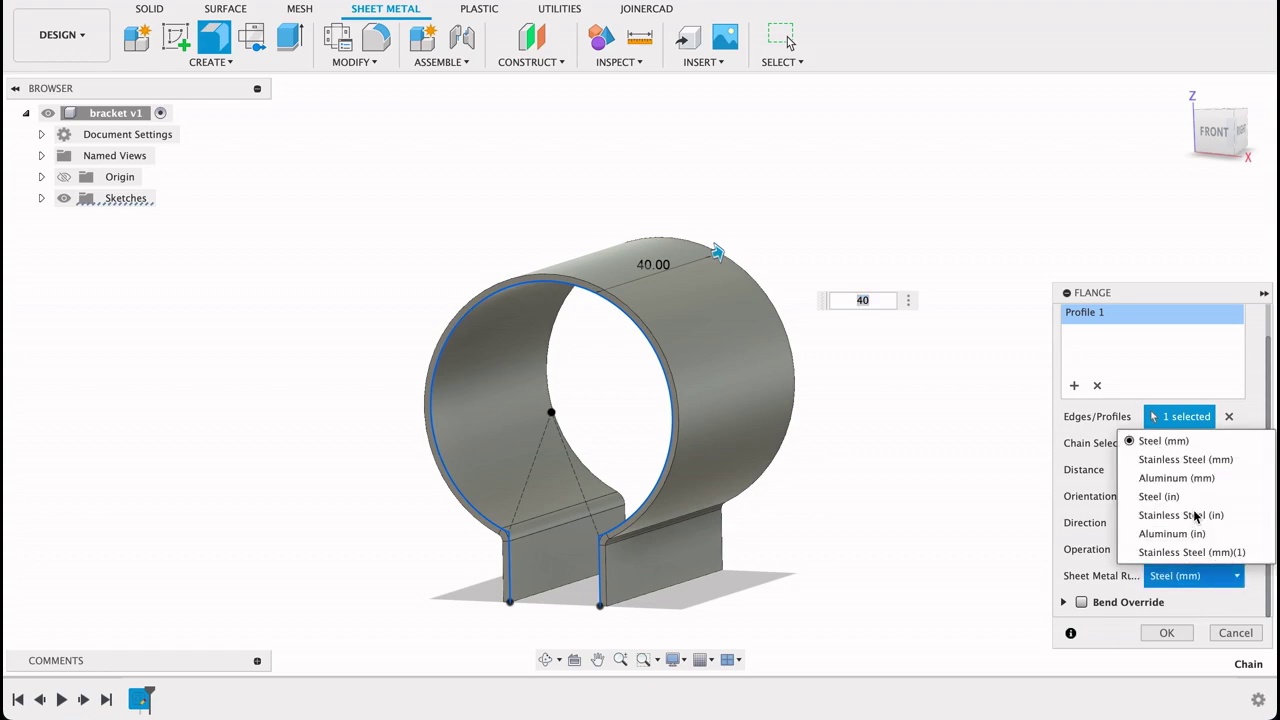
left_click(1185, 460)
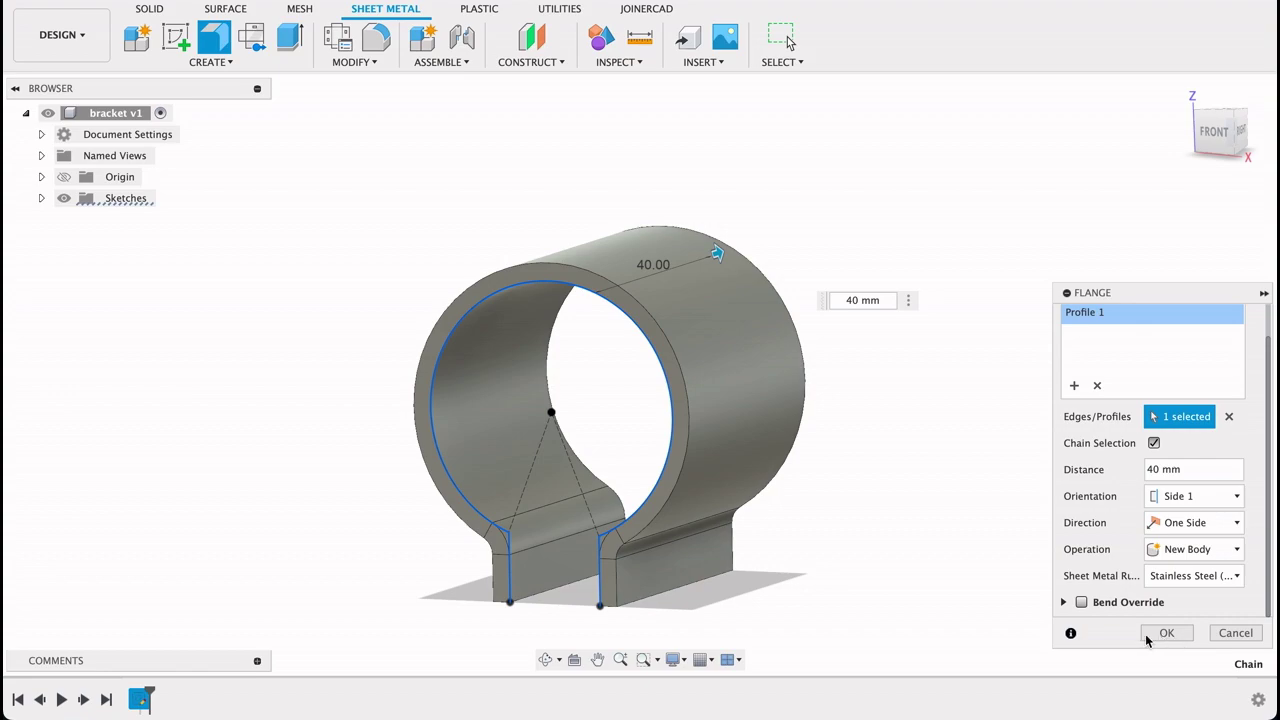
middle_click_drag(893, 536, 929, 513, "shift")
left_click(1213, 138)
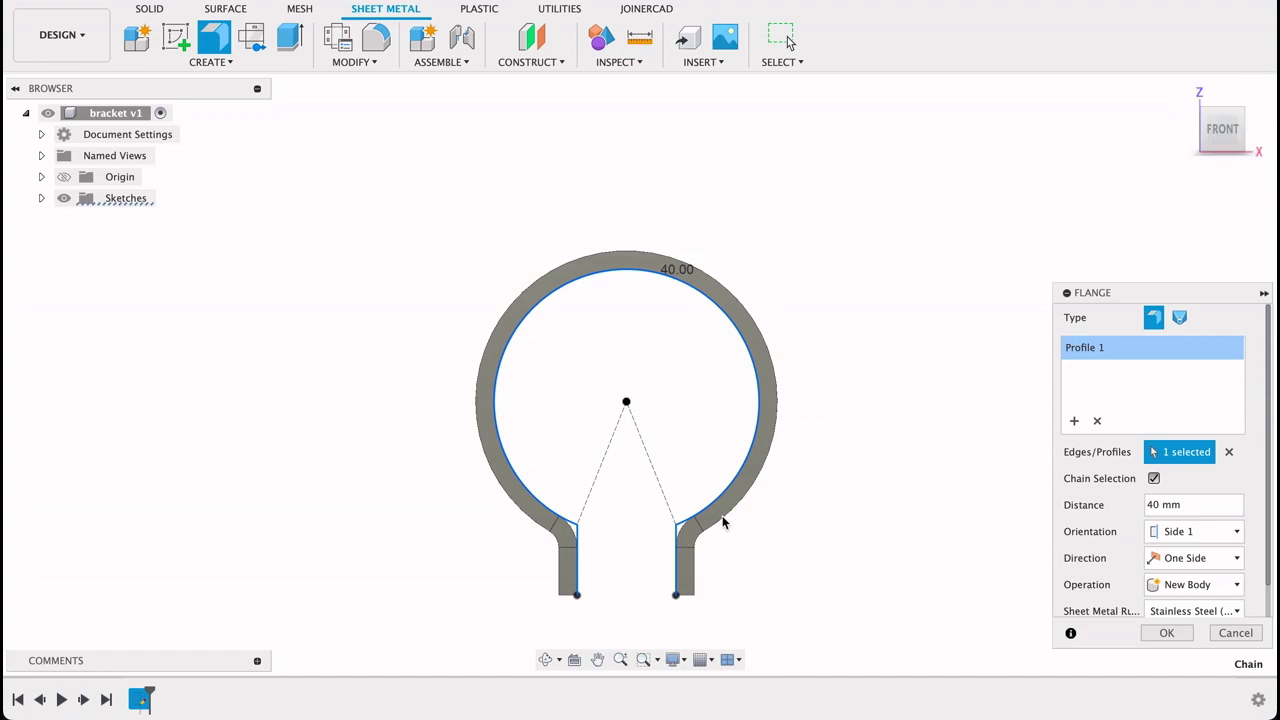
Step: Compare Side 2 and Center orientations, keep Side 1, and create the 40 mm flange body
scroll(1194, 577, "down", 1)
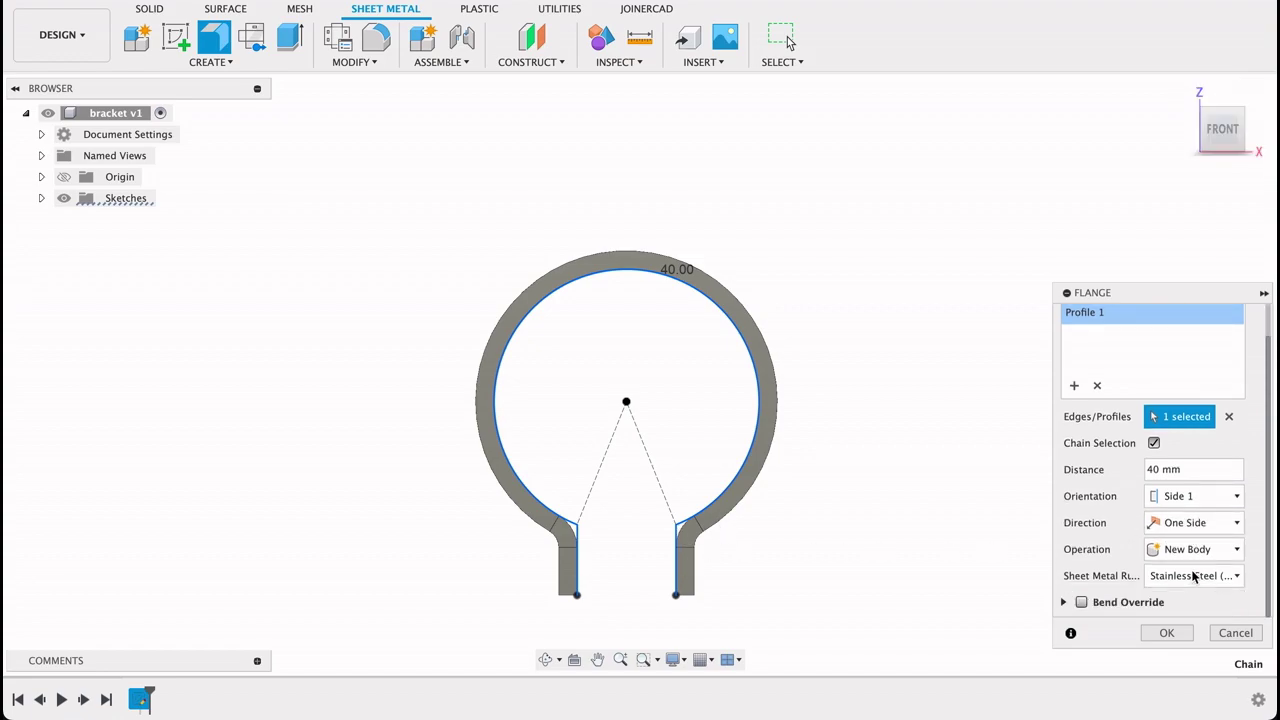
left_click(1200, 500)
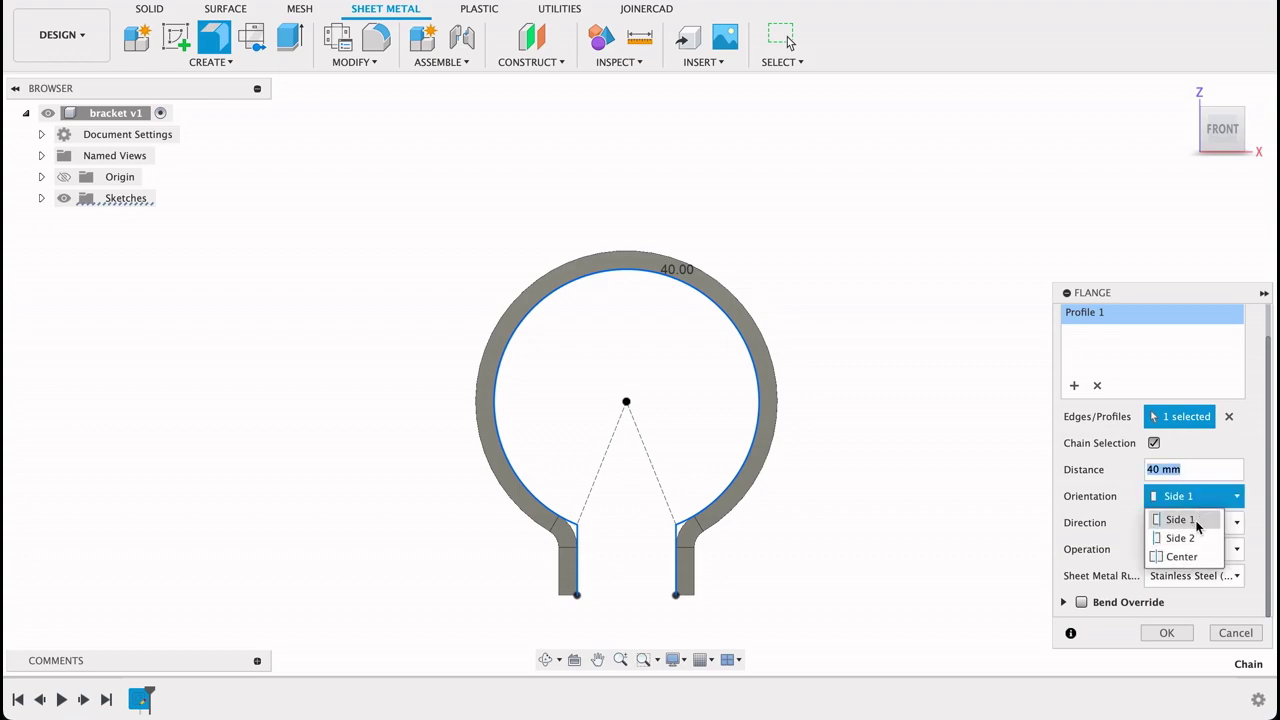
left_click(1190, 537)
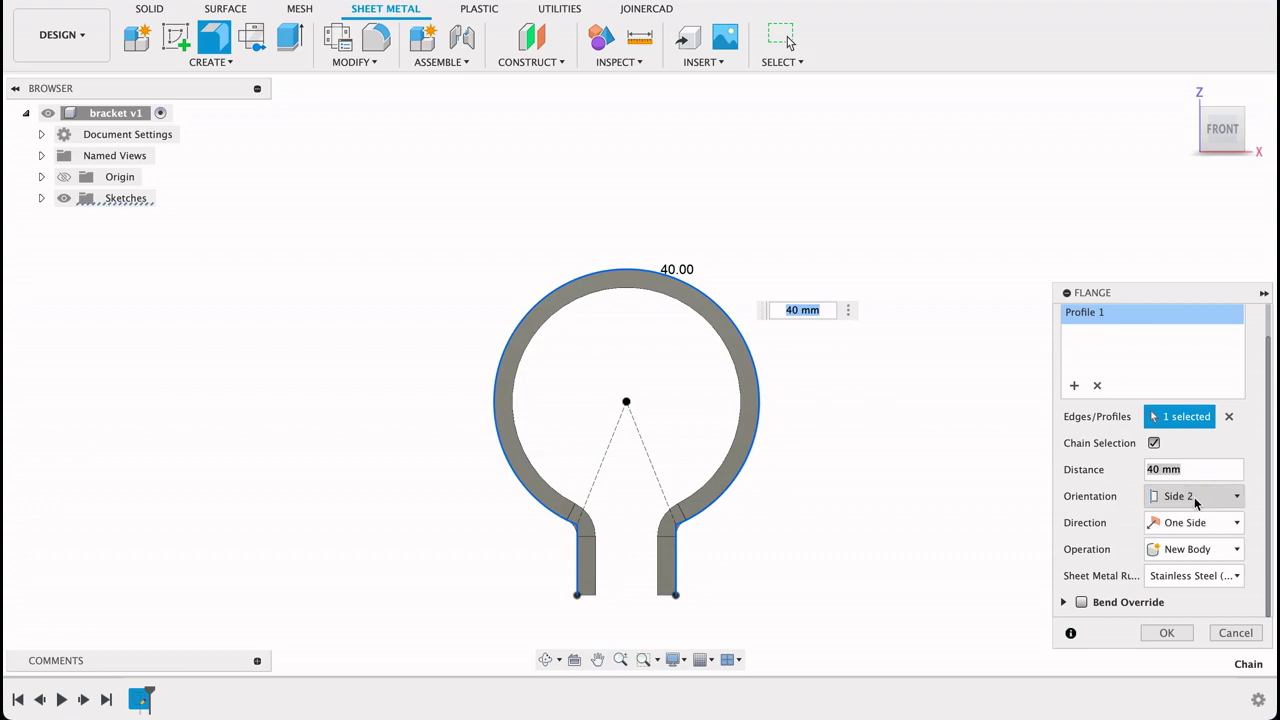
left_click(1194, 498)
left_click(1184, 557)
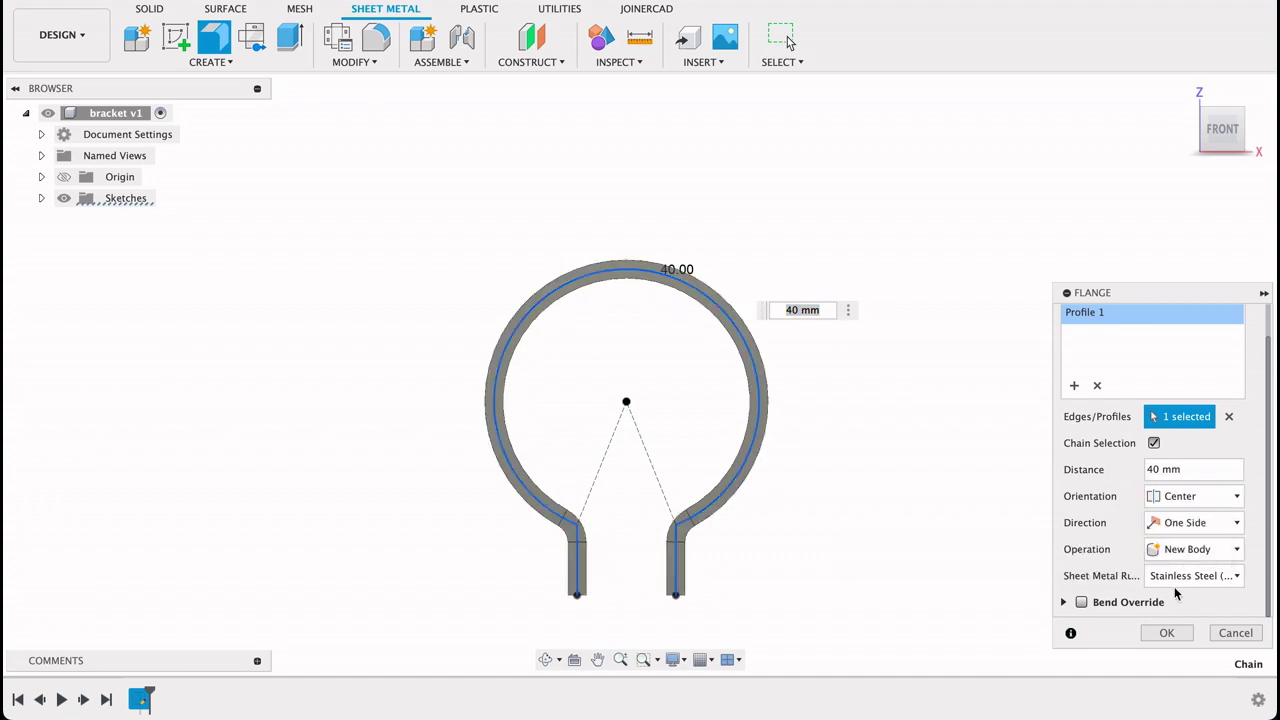
left_click(1194, 470)
left_click(1229, 495)
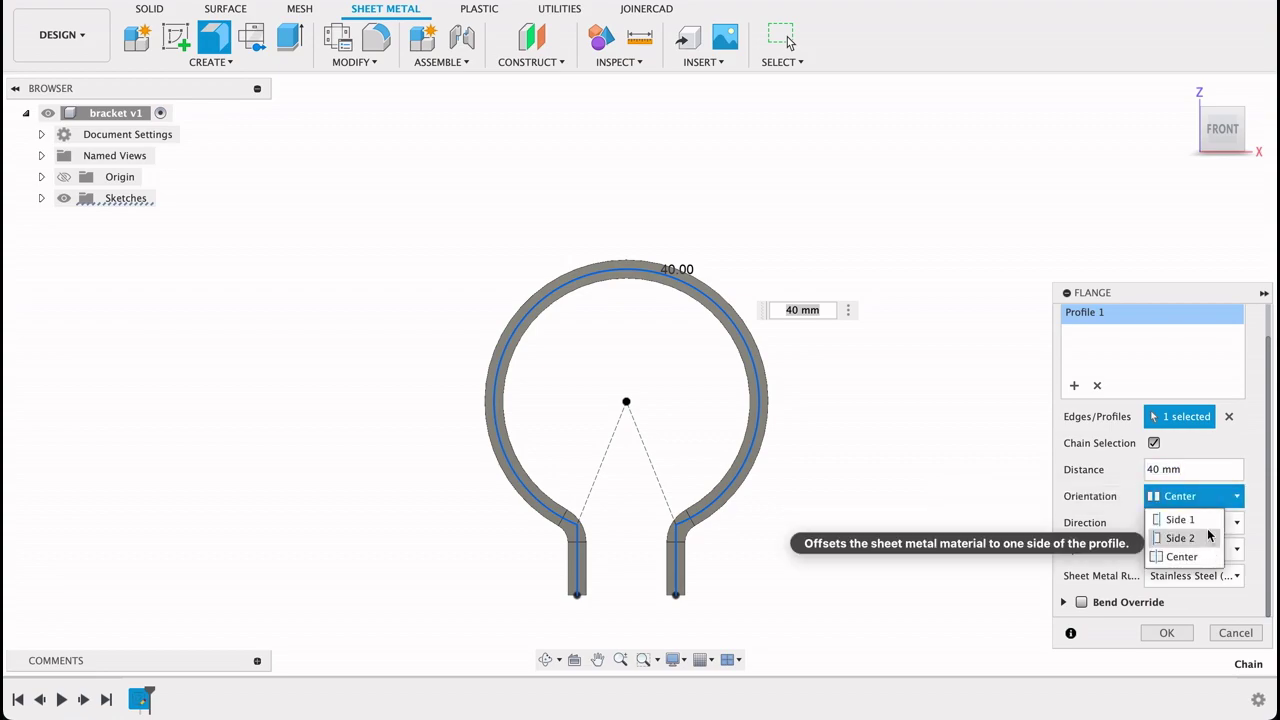
left_click(1201, 520)
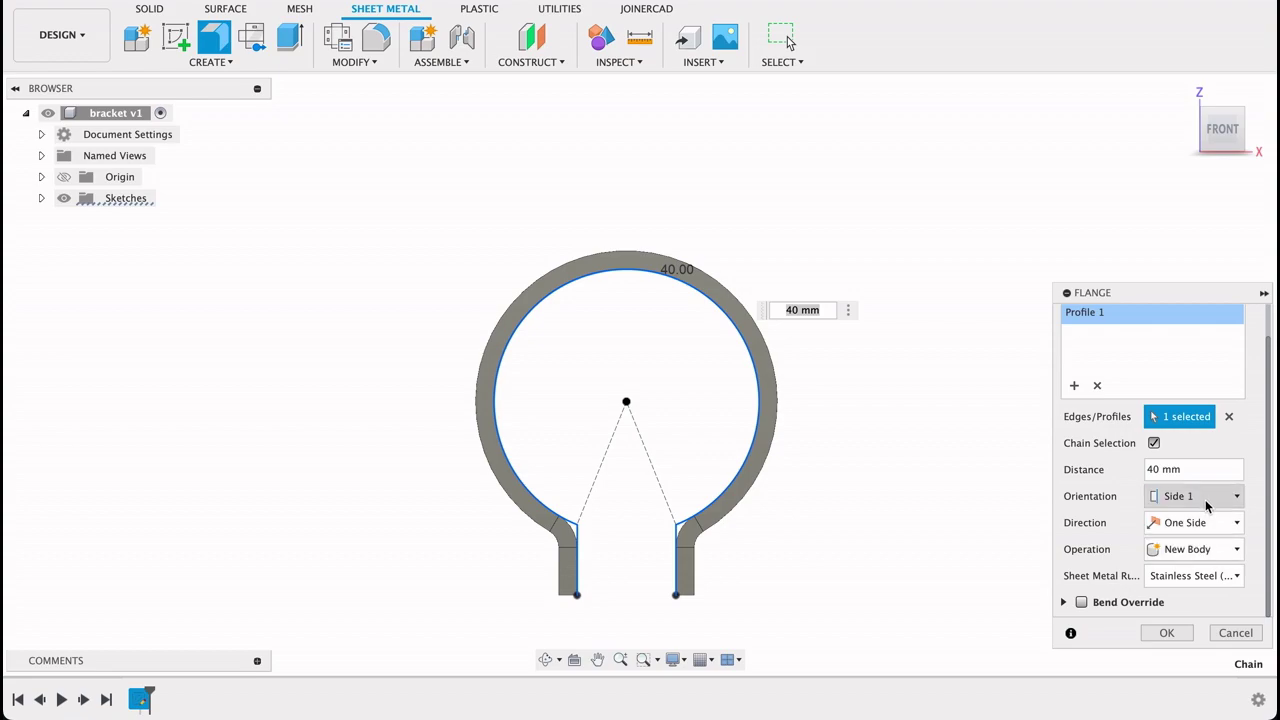
left_click(1166, 633)
middle_click_drag(1014, 525, 1079, 538, "shift")
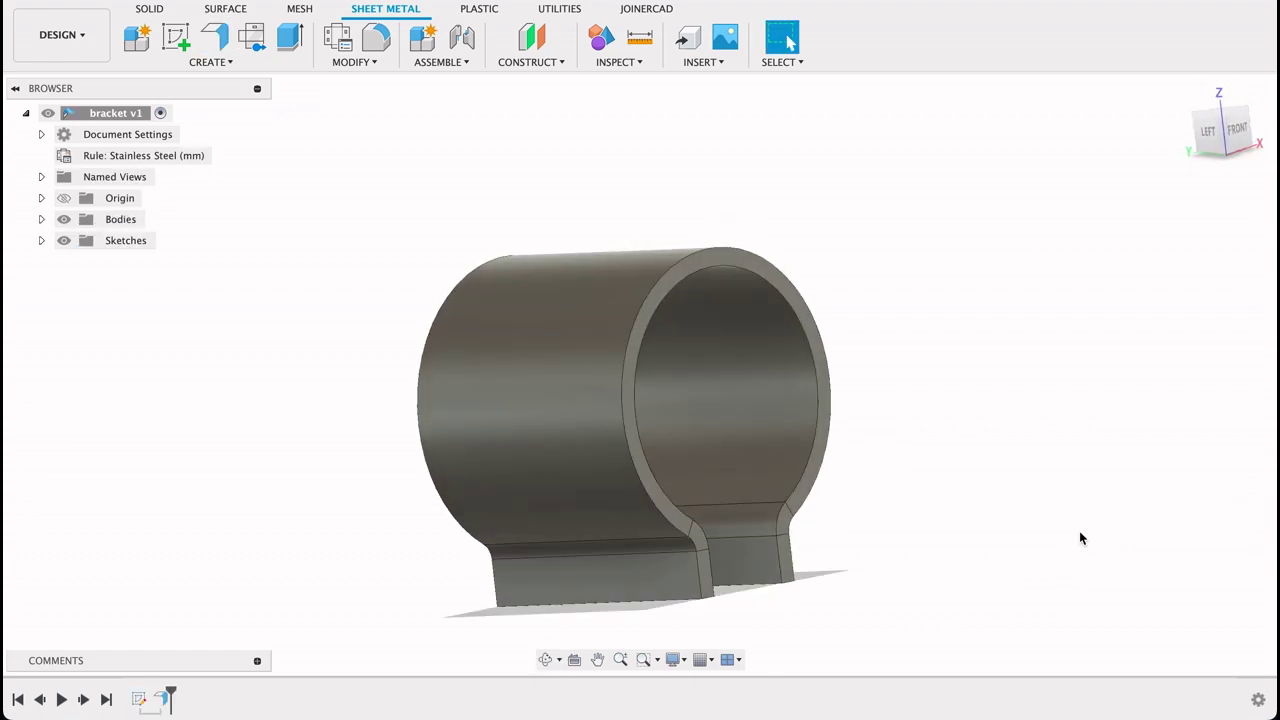
Step: Start another flange on the bracket leg's bottom edge, extending it outward
left_click(220, 38)
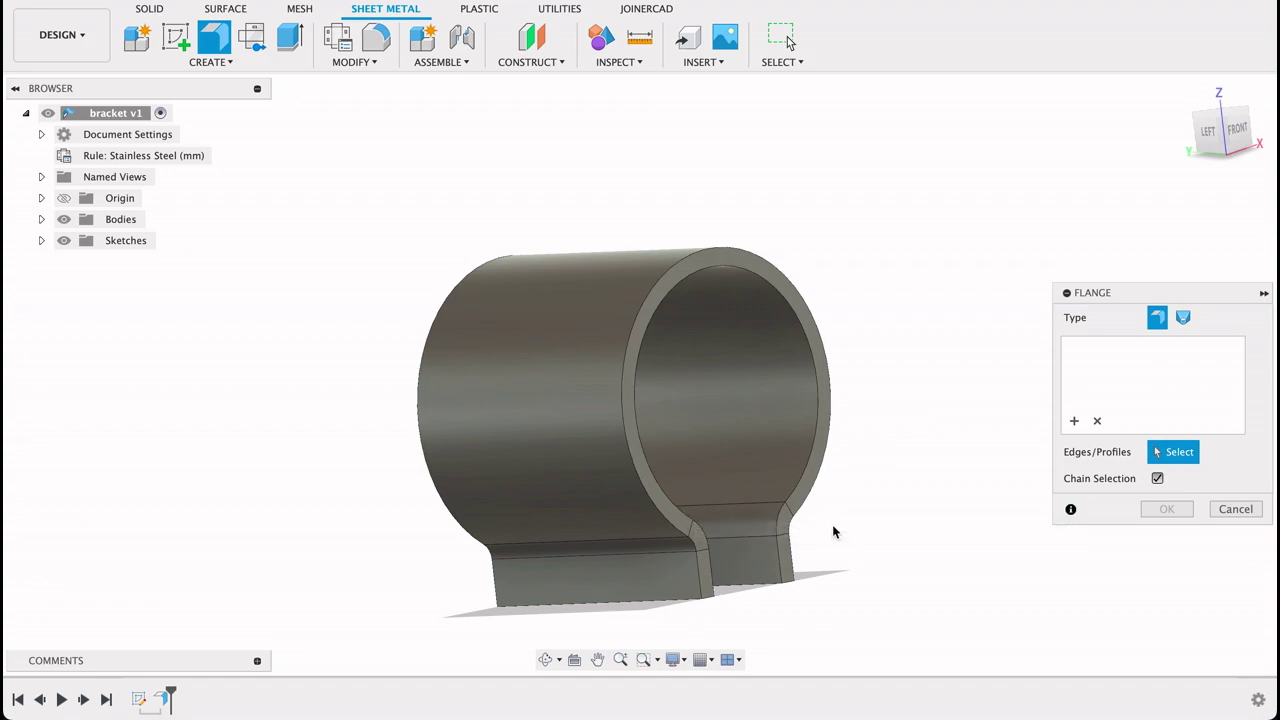
middle_click_drag(850, 531, 848, 487, "shift")
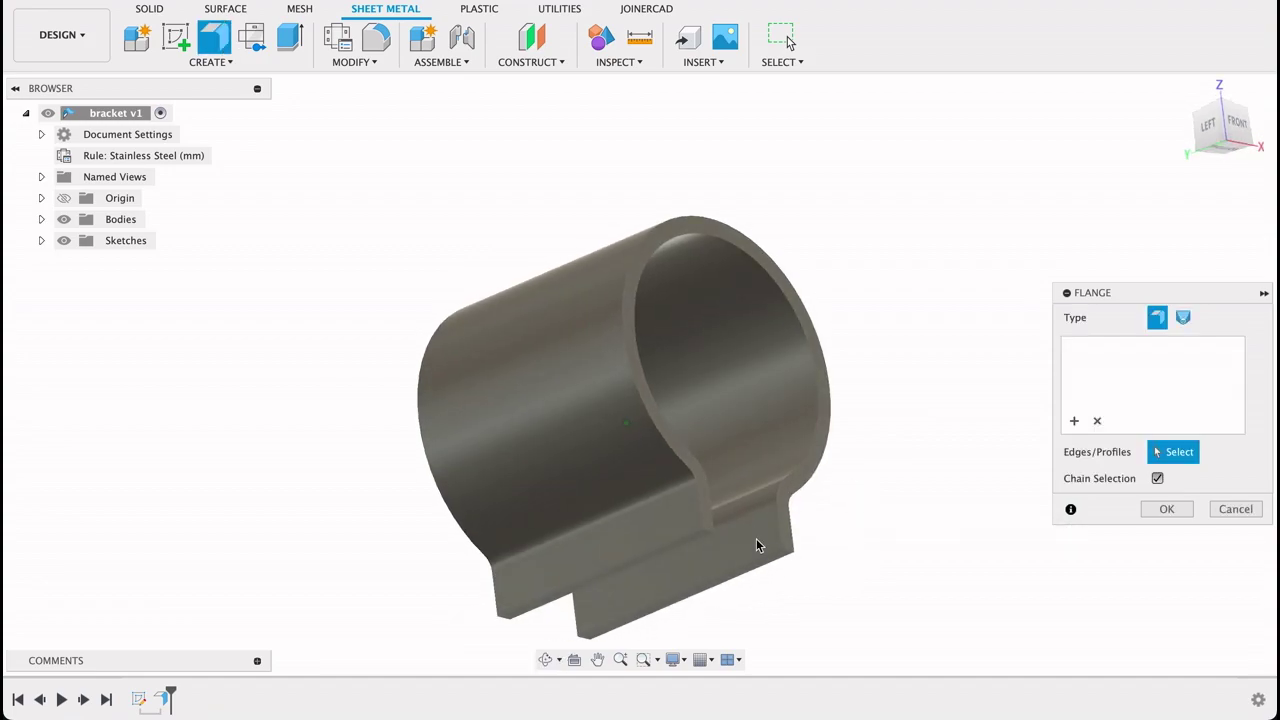
left_click(600, 578)
left_click_drag(600, 578, 533, 563)
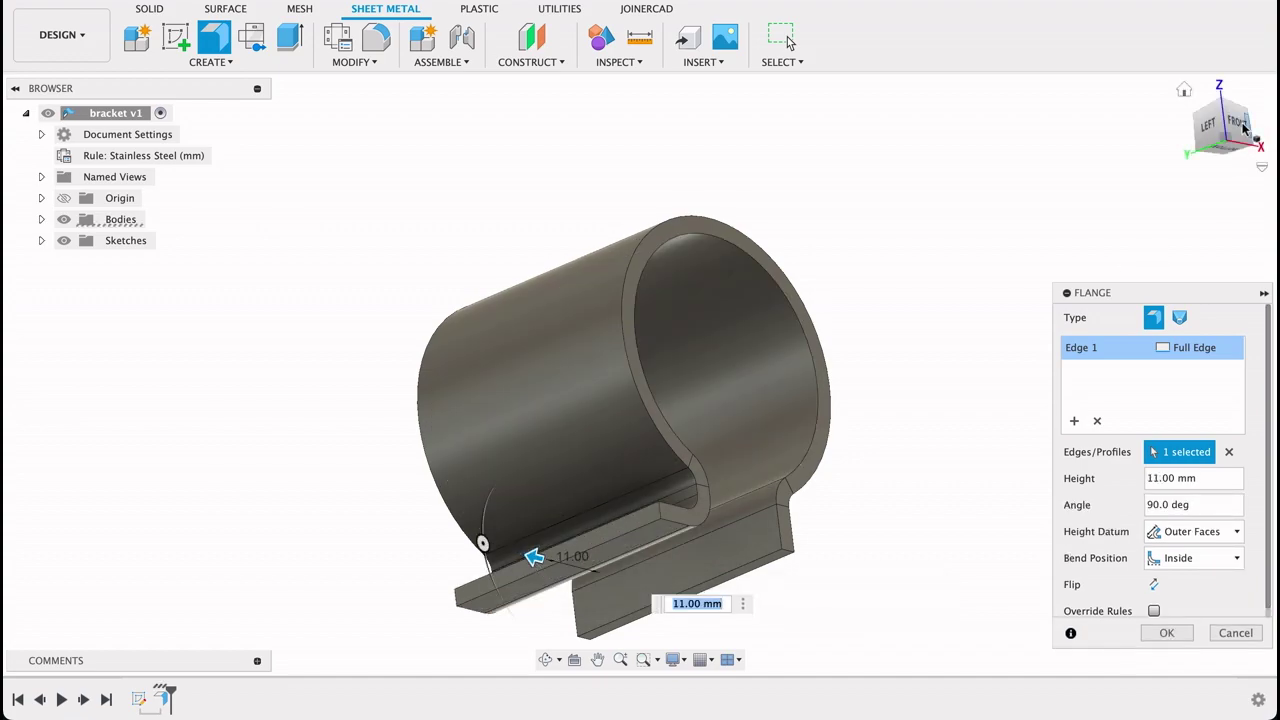
Step: Set the flange height to 10.4 mm with the bend position Outside
left_click(1246, 130)
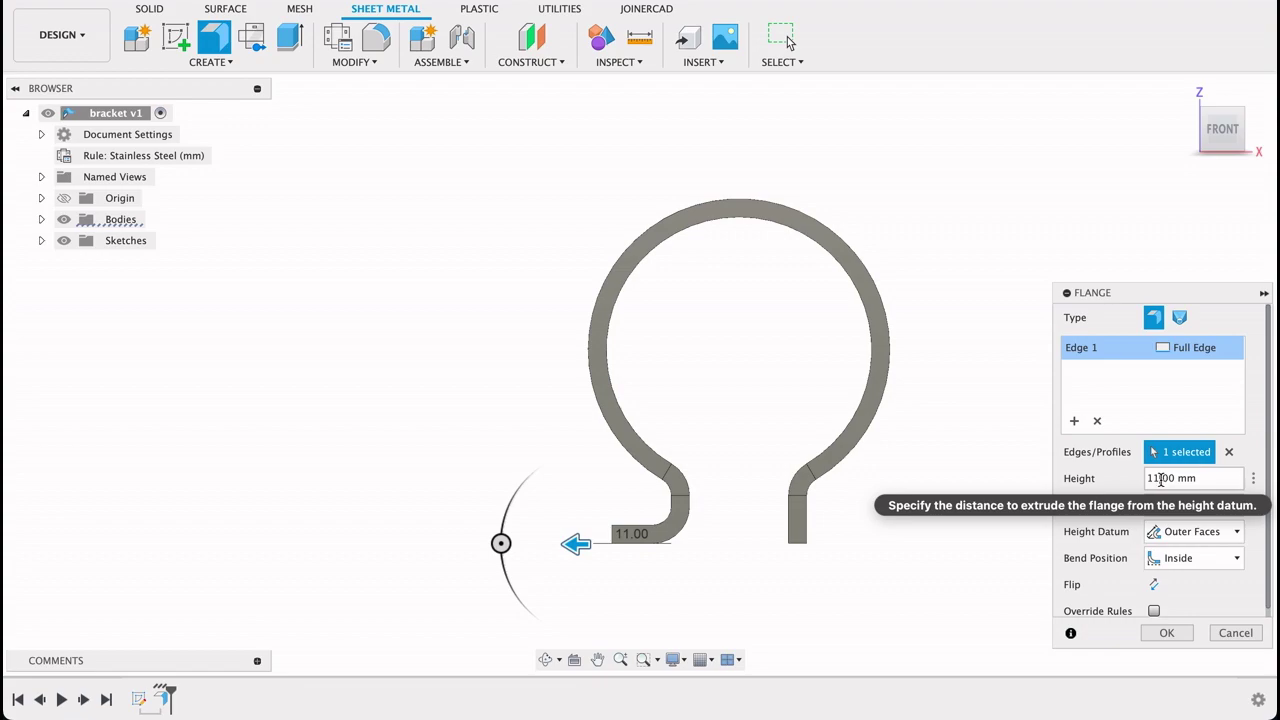
key("Tab")
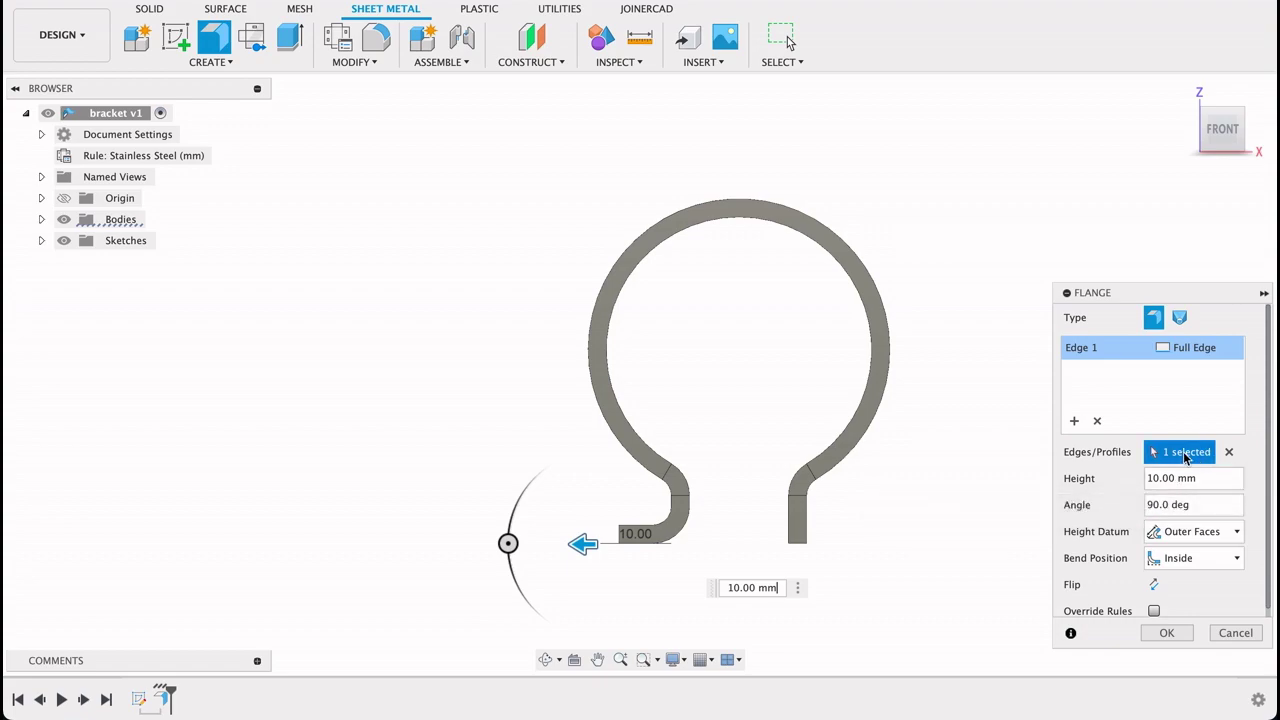
left_click(1168, 478)
type("4")
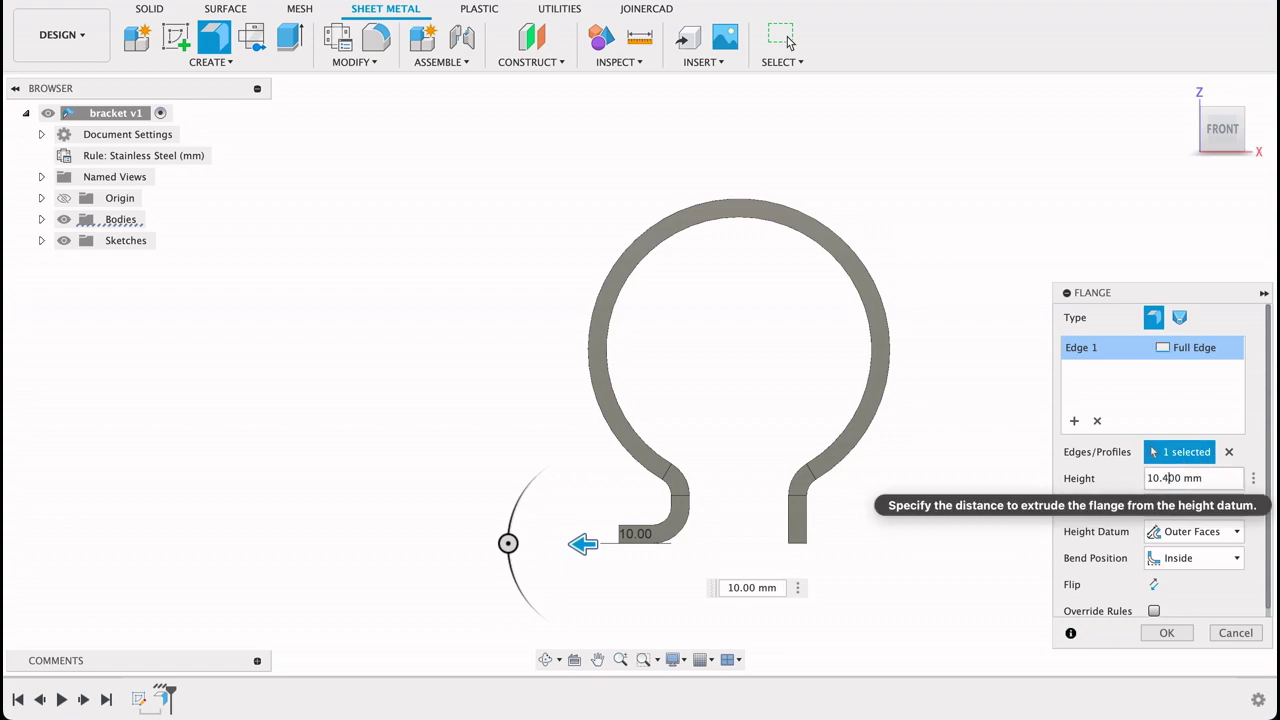
left_click(1175, 564)
left_click(1178, 604)
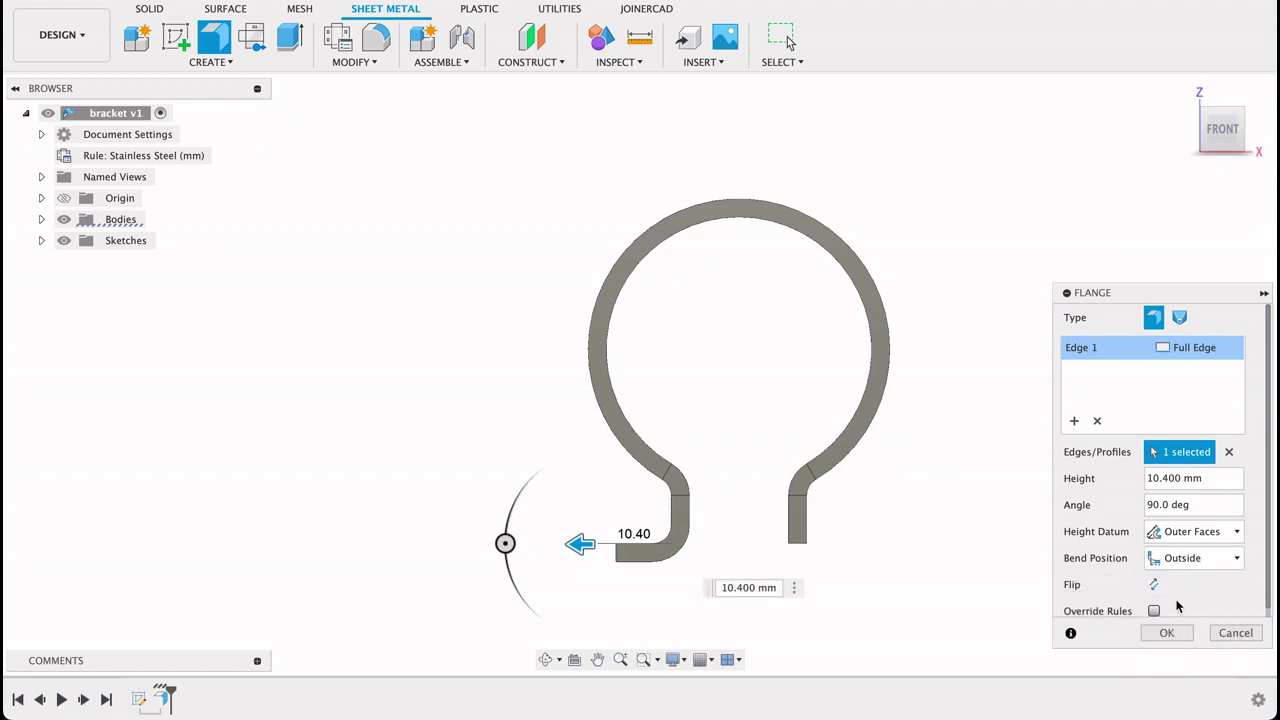
left_click(1182, 570)
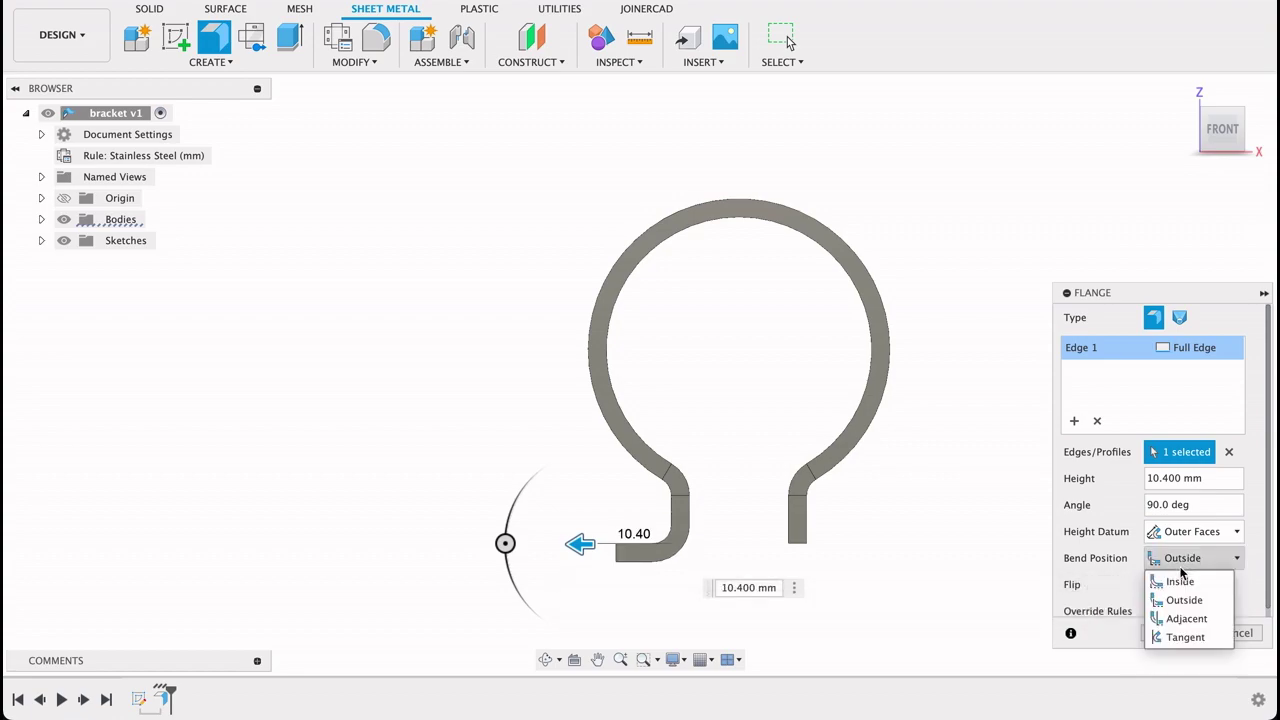
left_click(1176, 619)
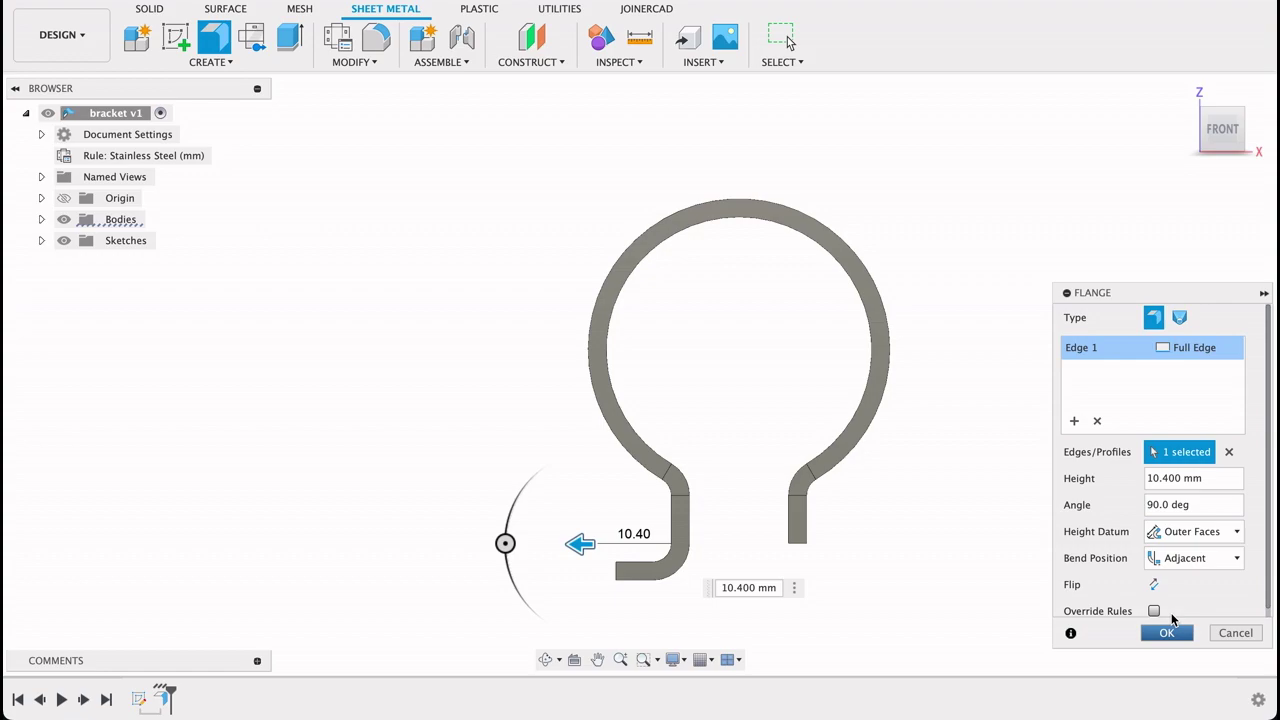
left_click(1178, 566)
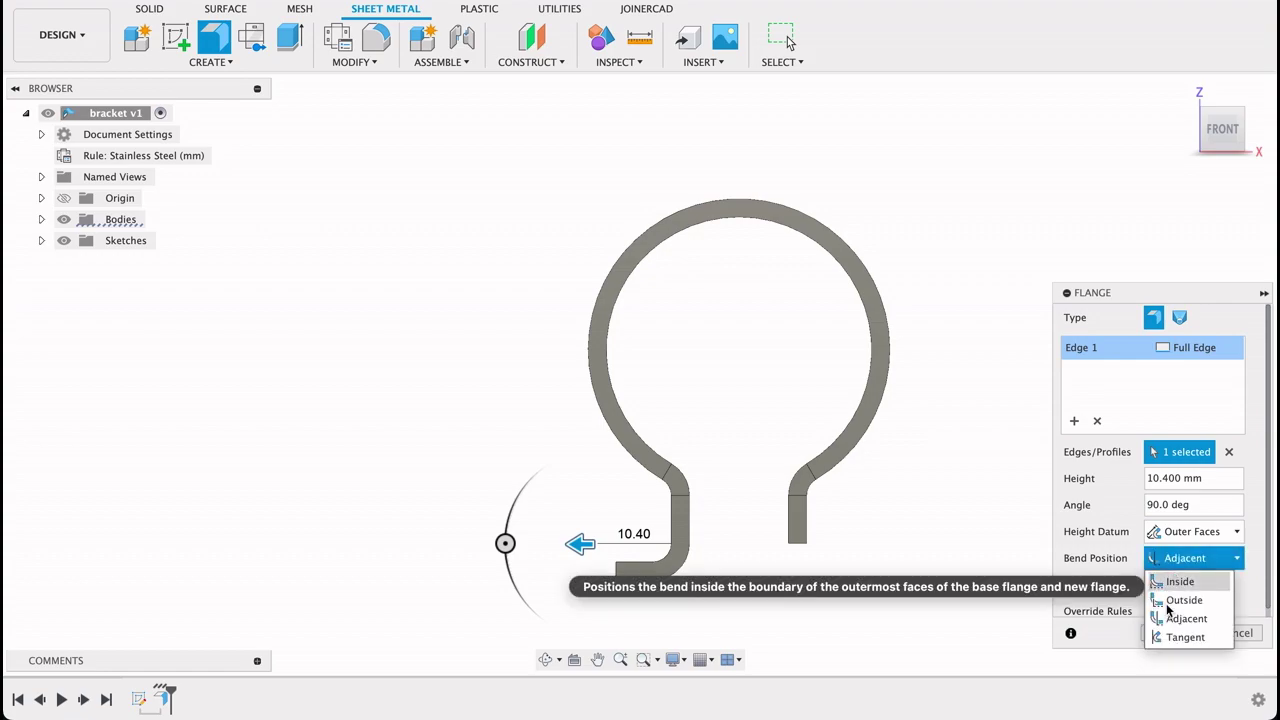
left_click(1170, 602)
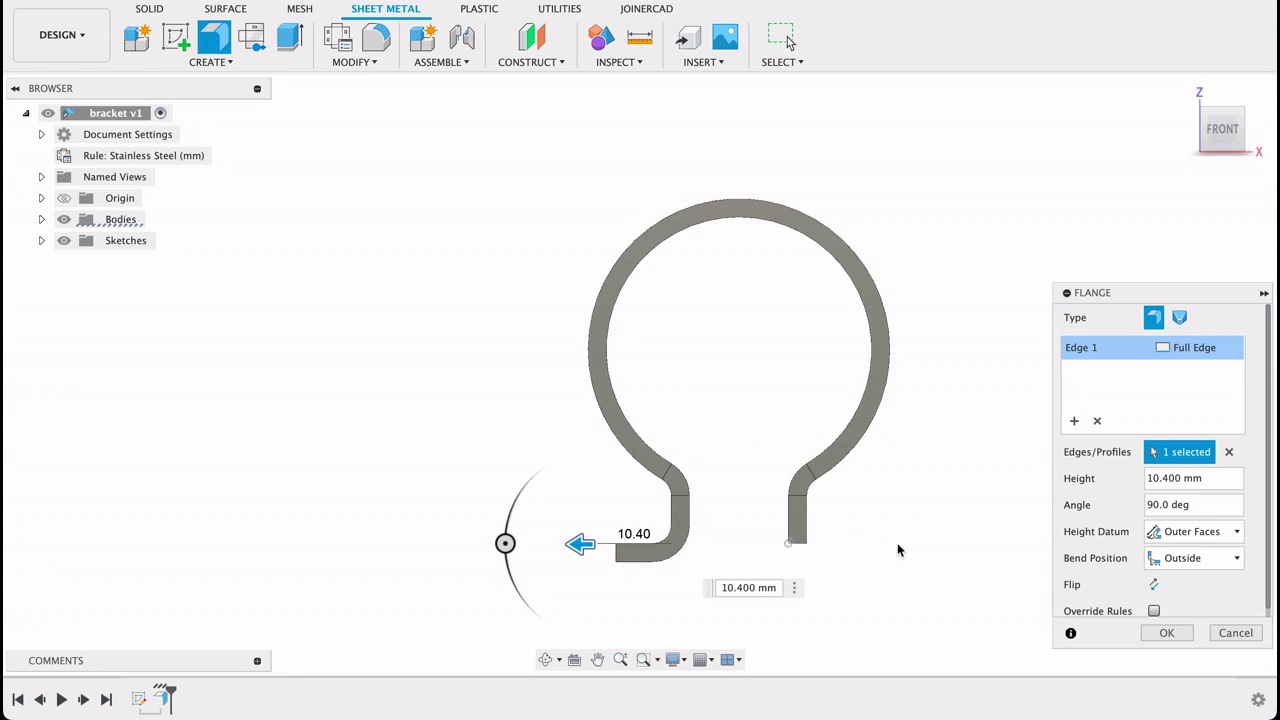
middle_click_drag(888, 540, 1099, 427, "shift")
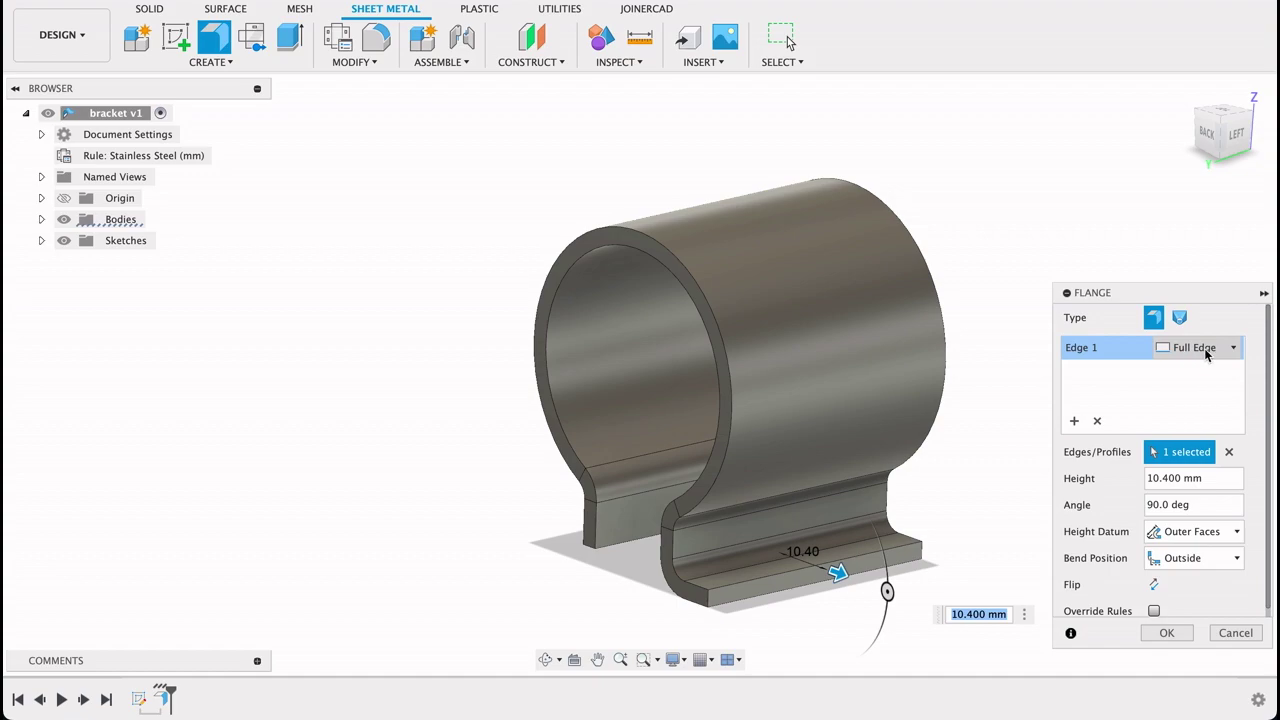
Step: Make the foot flange Symmetric on the edge, 10 mm wide, and confirm it
left_click(1204, 348)
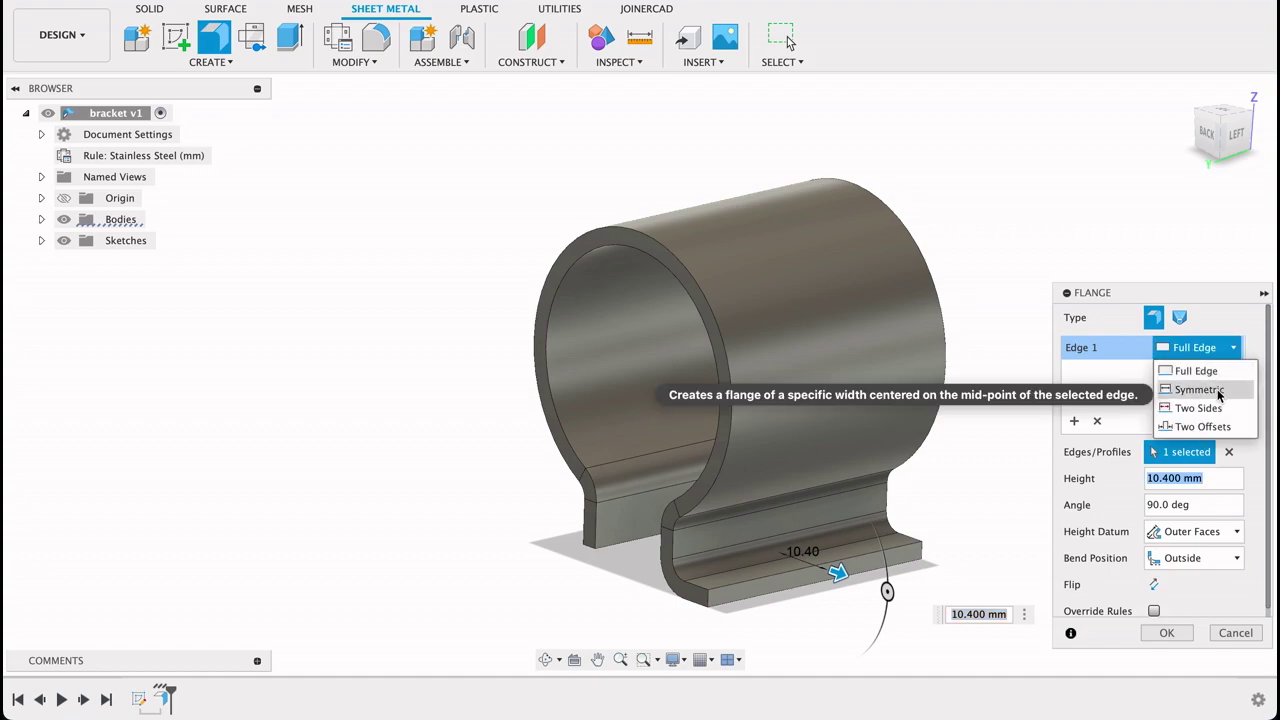
left_click(1216, 391)
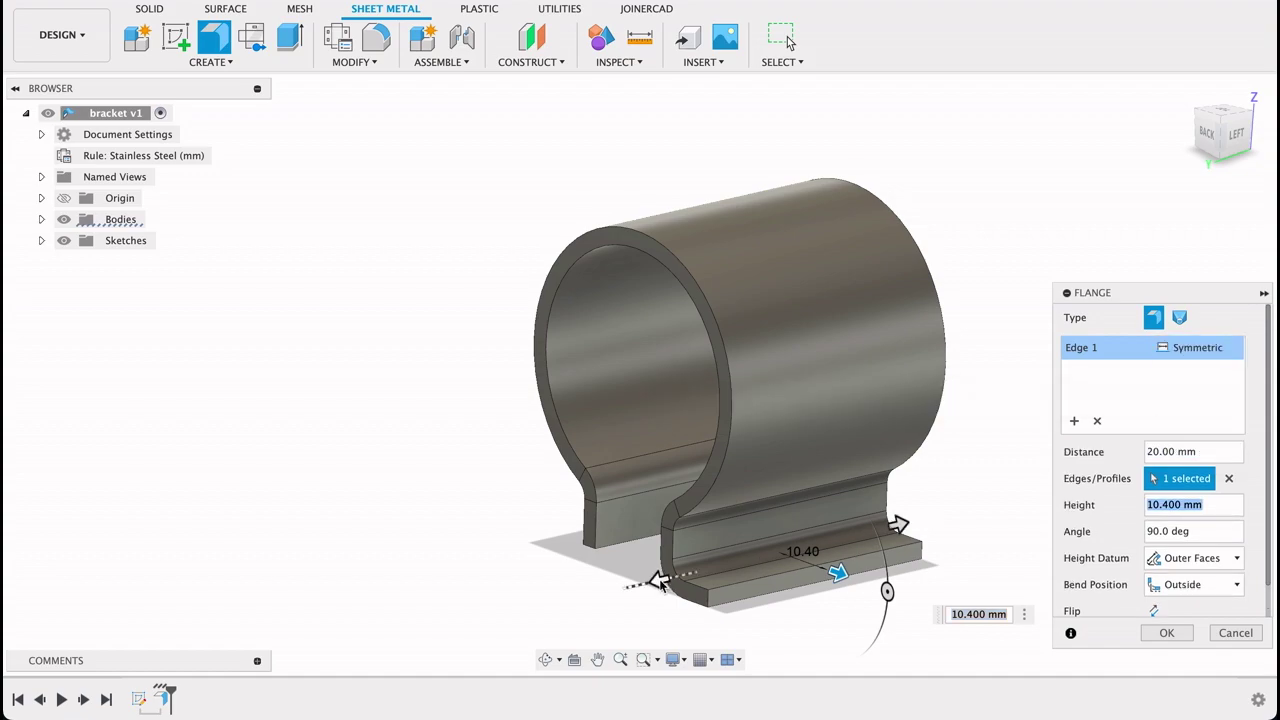
left_click_drag(660, 580, 707, 570)
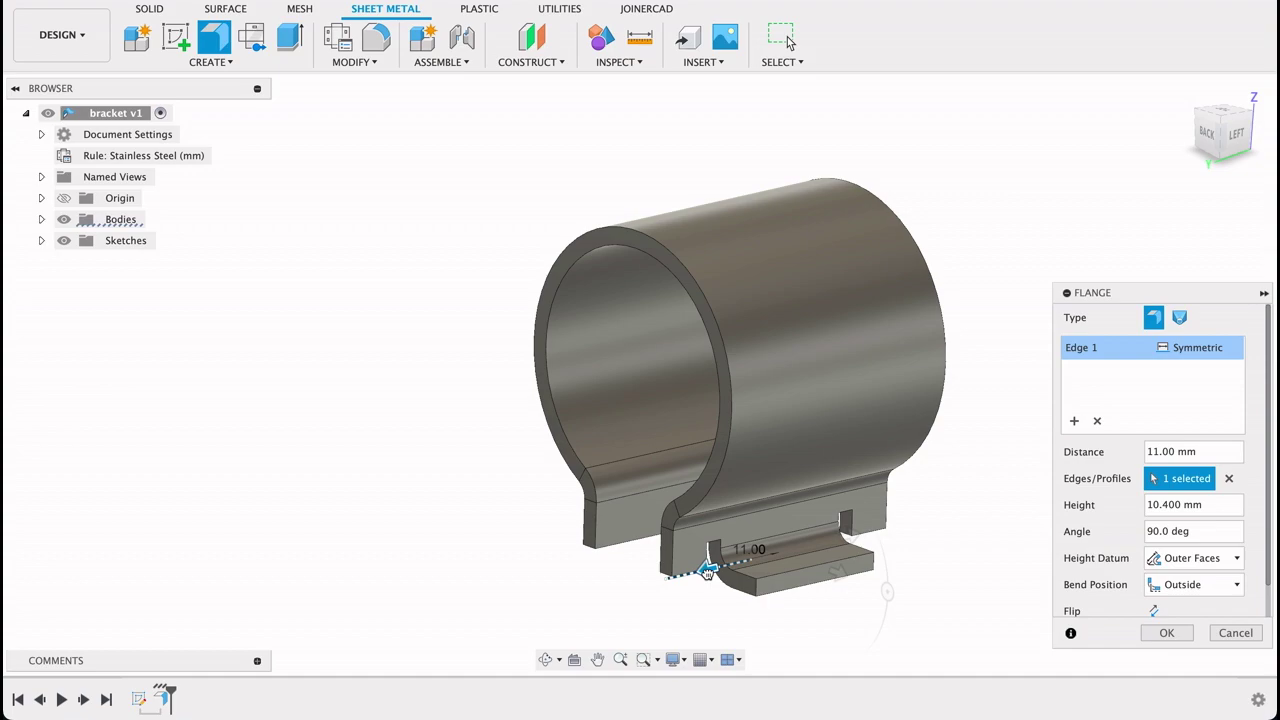
left_click_drag(707, 570, 718, 570)
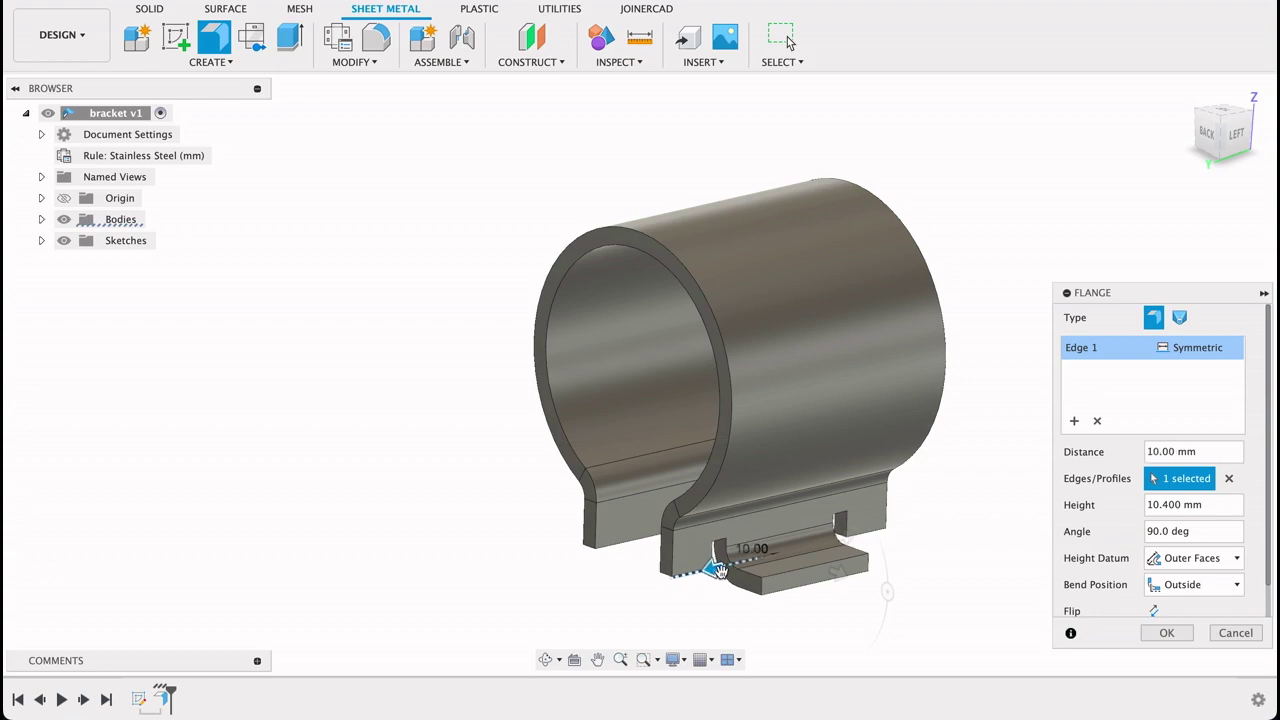
left_click(1170, 634)
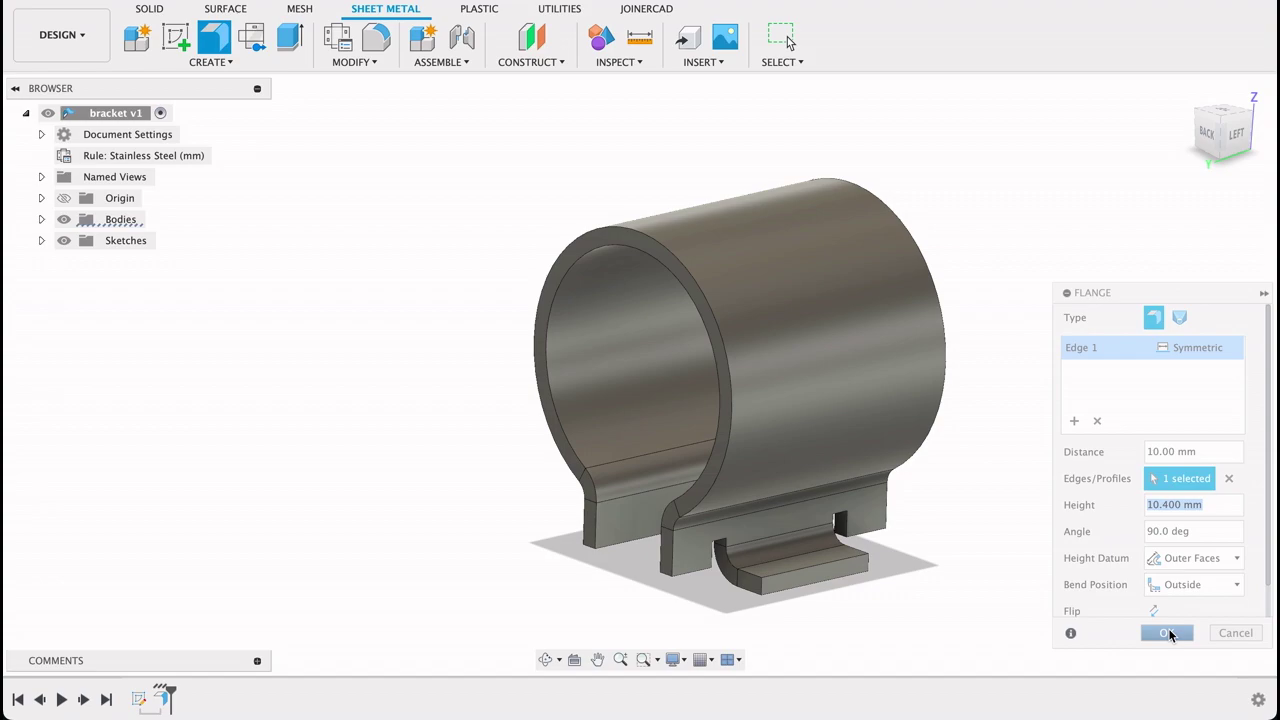
middle_click_drag(1030, 360, 770, 507, "shift")
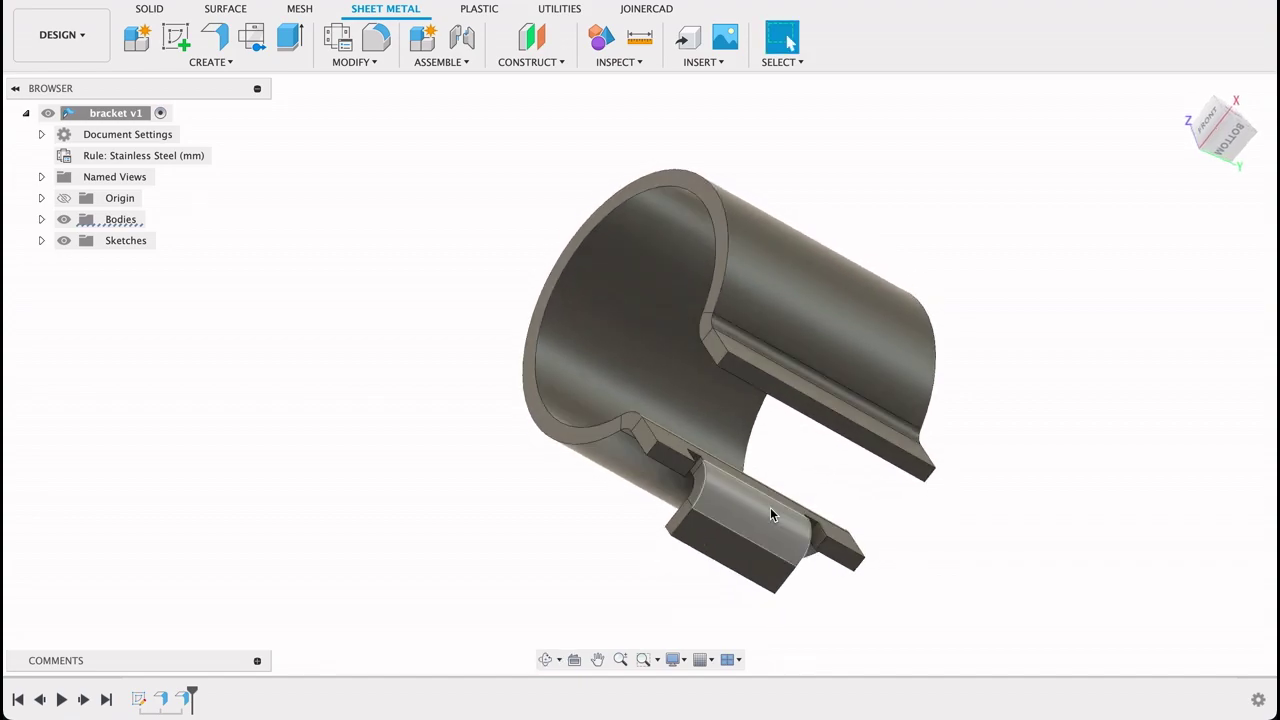
Step: Reopen EdgeFlange2 for editing and enter a 15 mm flange width
left_click(185, 700)
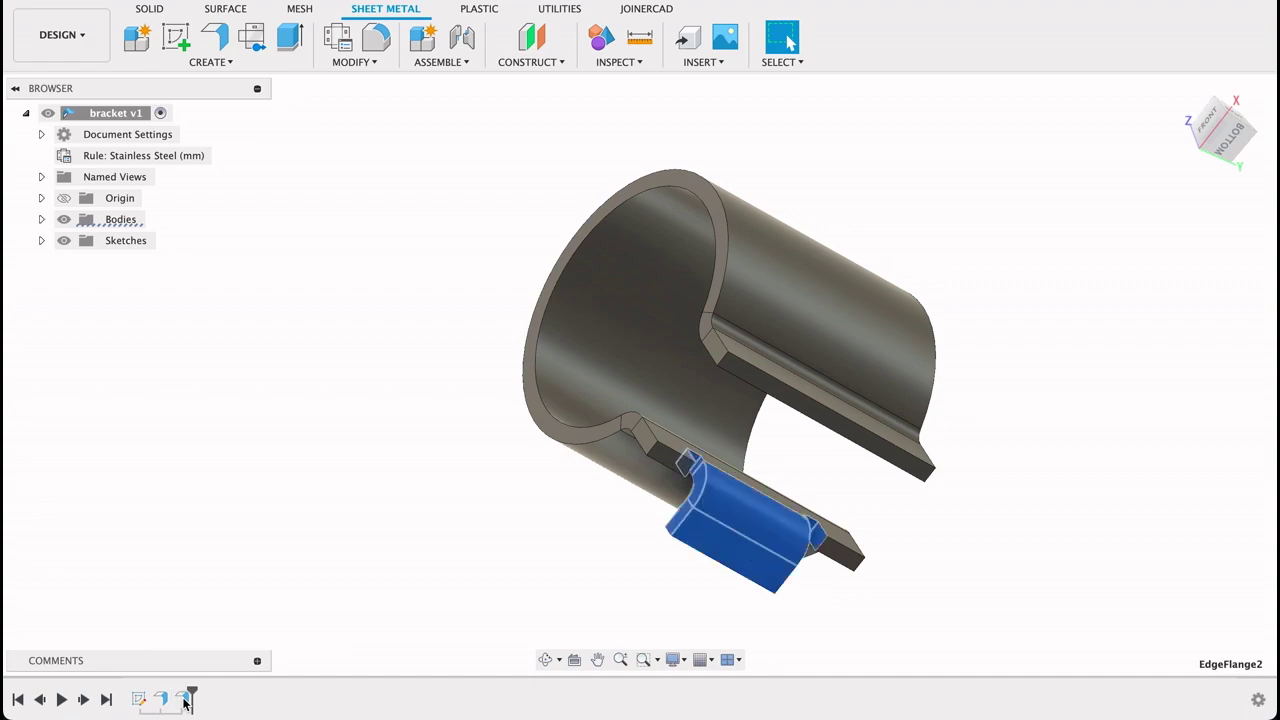
double_click(185, 700)
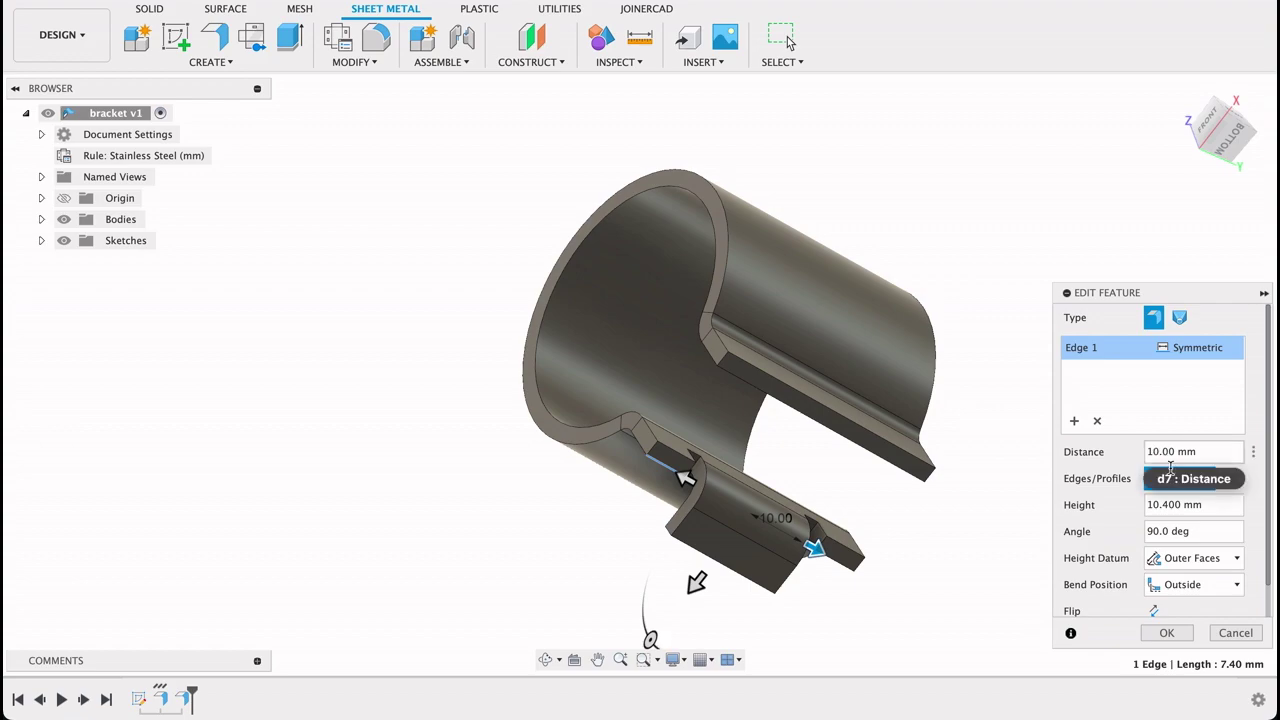
key("Return")
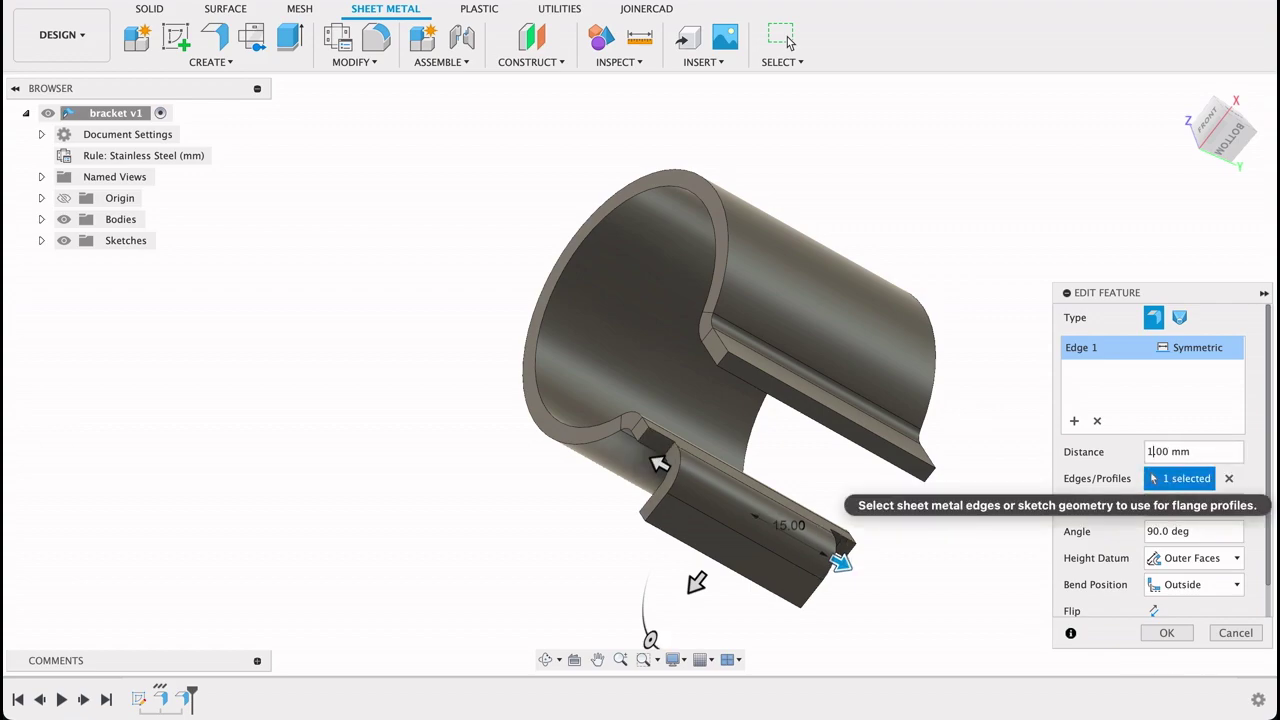
type("0.")
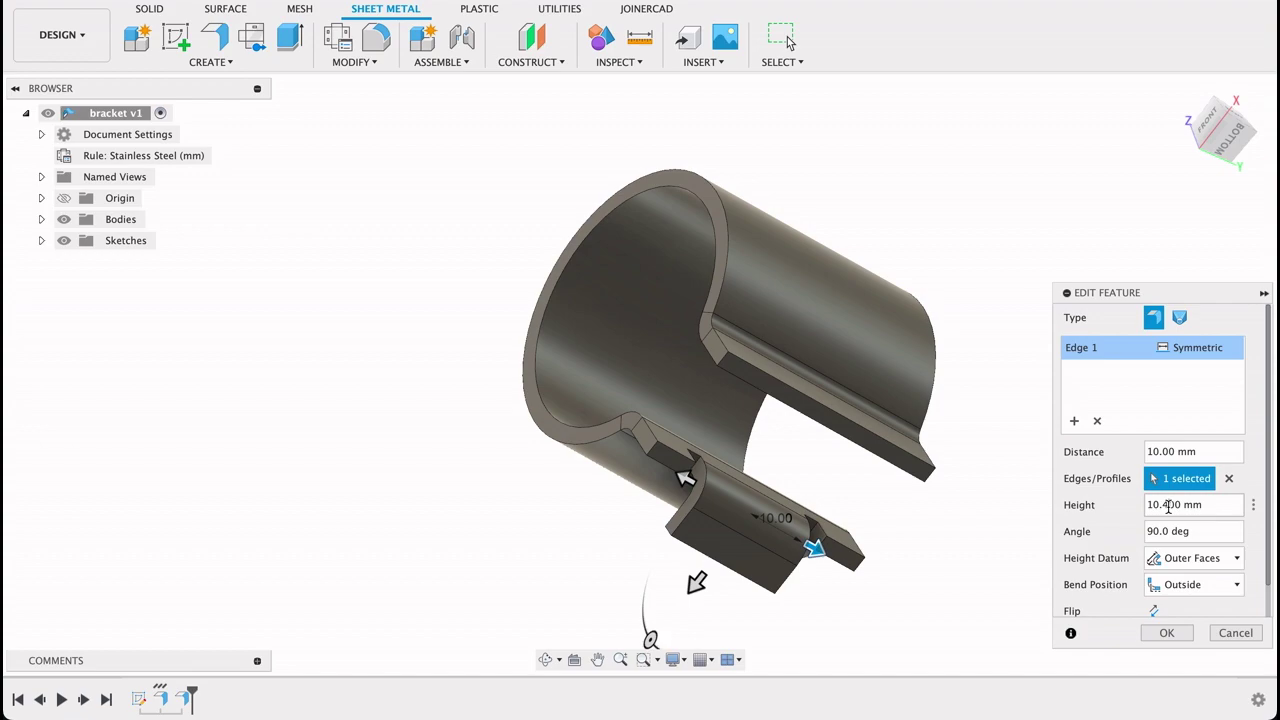
Step: Set the flange height datum to Inner Faces, apply it, and view from the front
left_click(1208, 128)
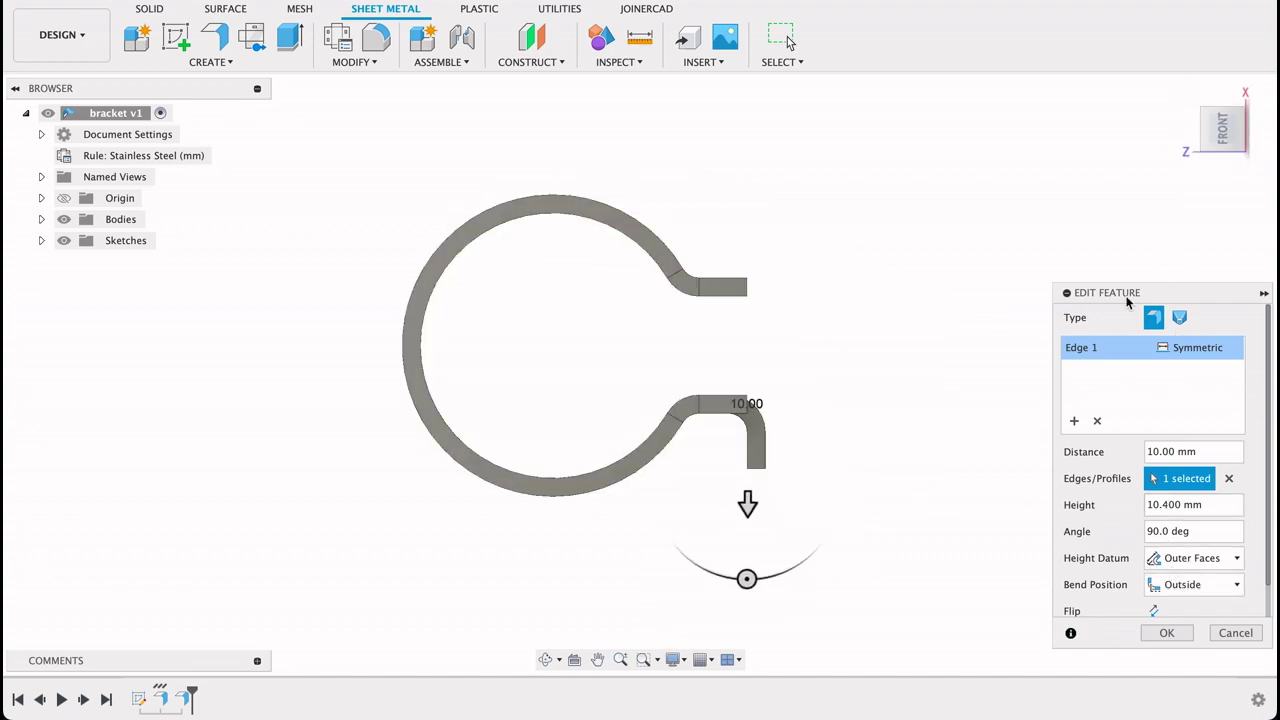
left_click(1271, 105)
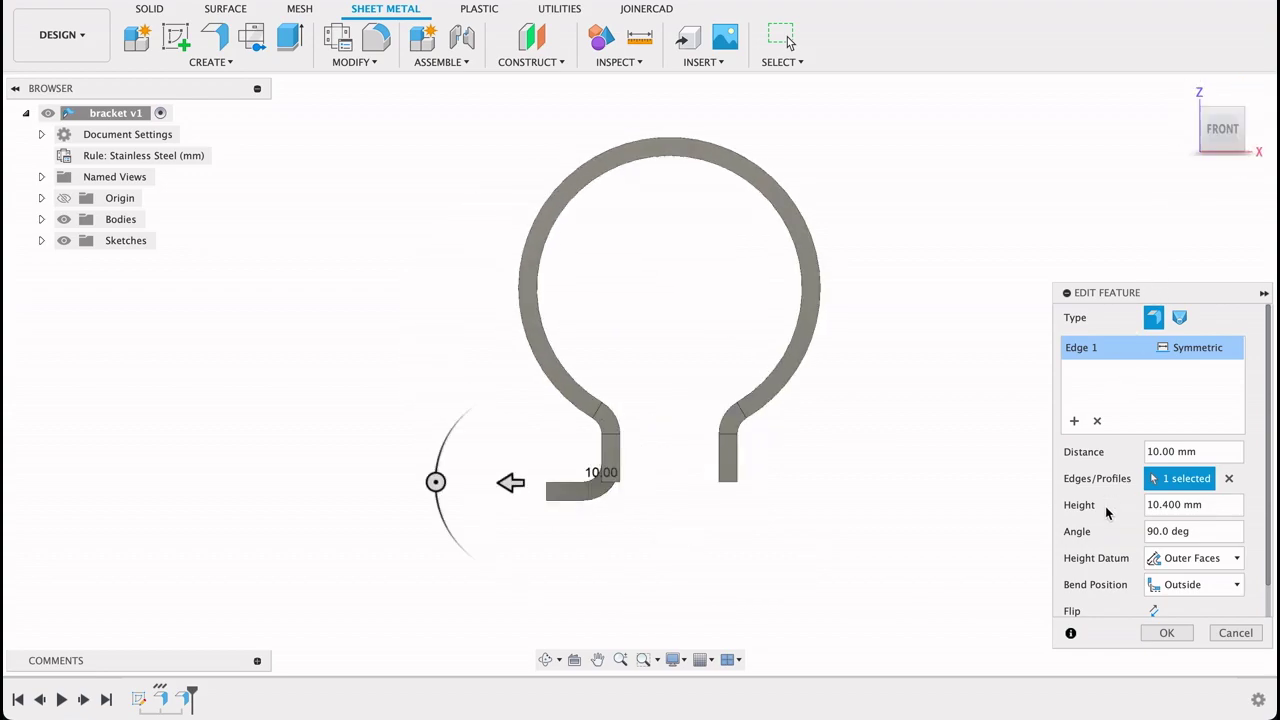
left_click(1190, 565)
left_click(1182, 590)
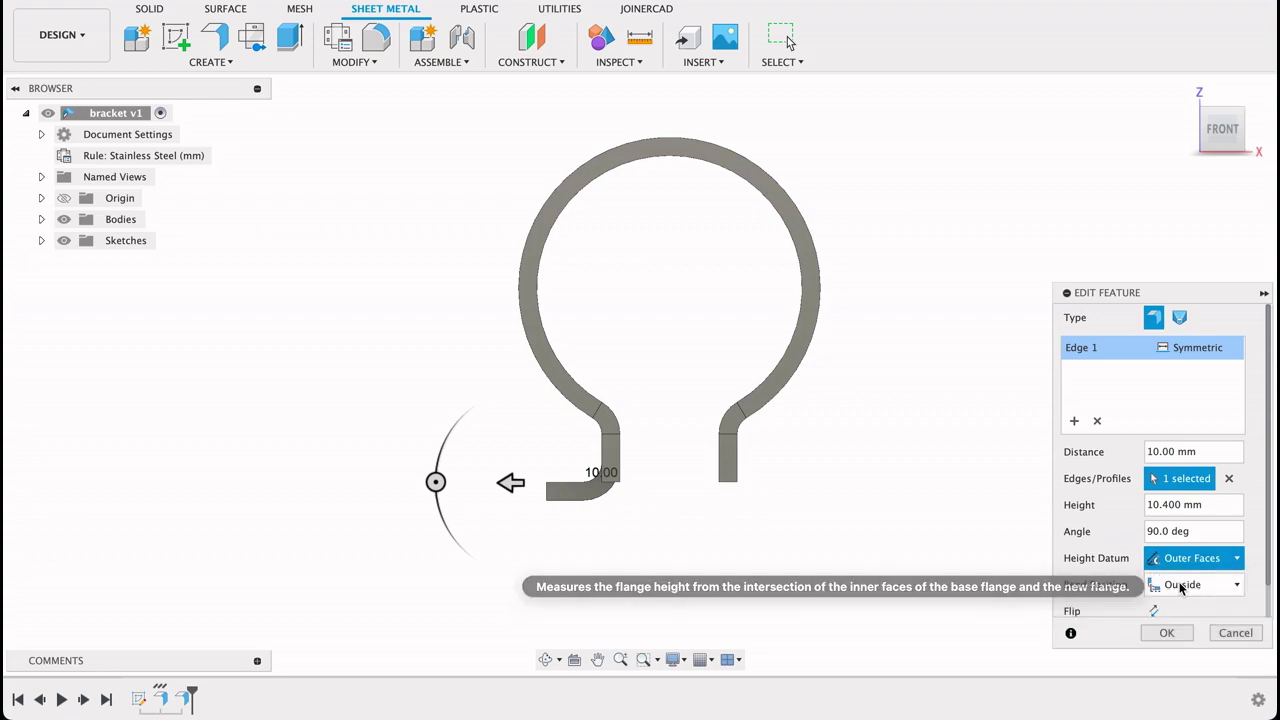
left_click(1190, 558)
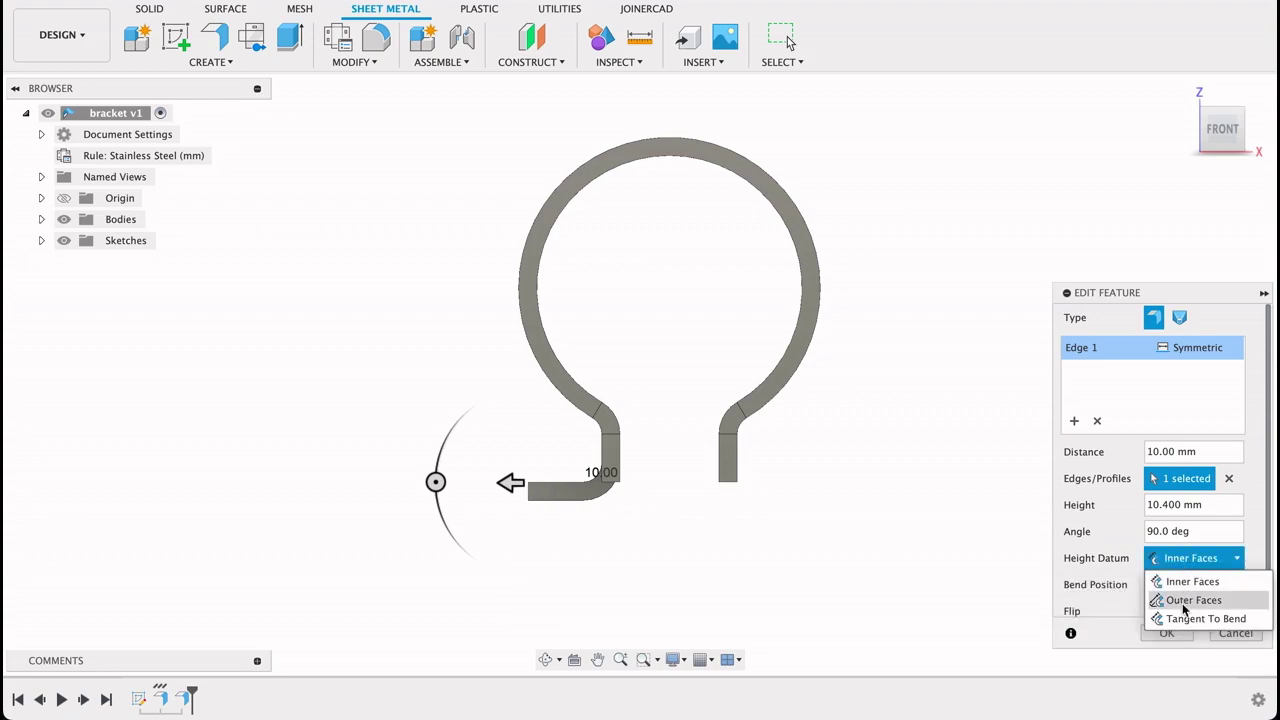
left_click(1183, 578)
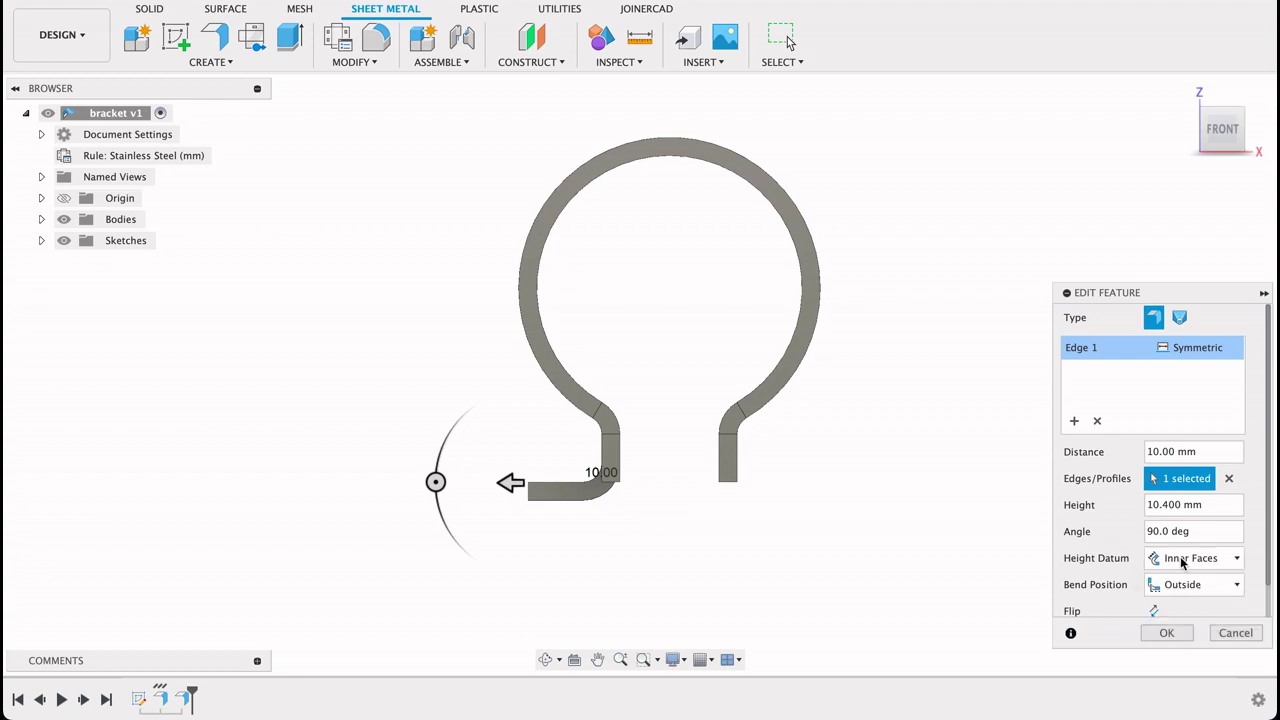
left_click(1166, 634)
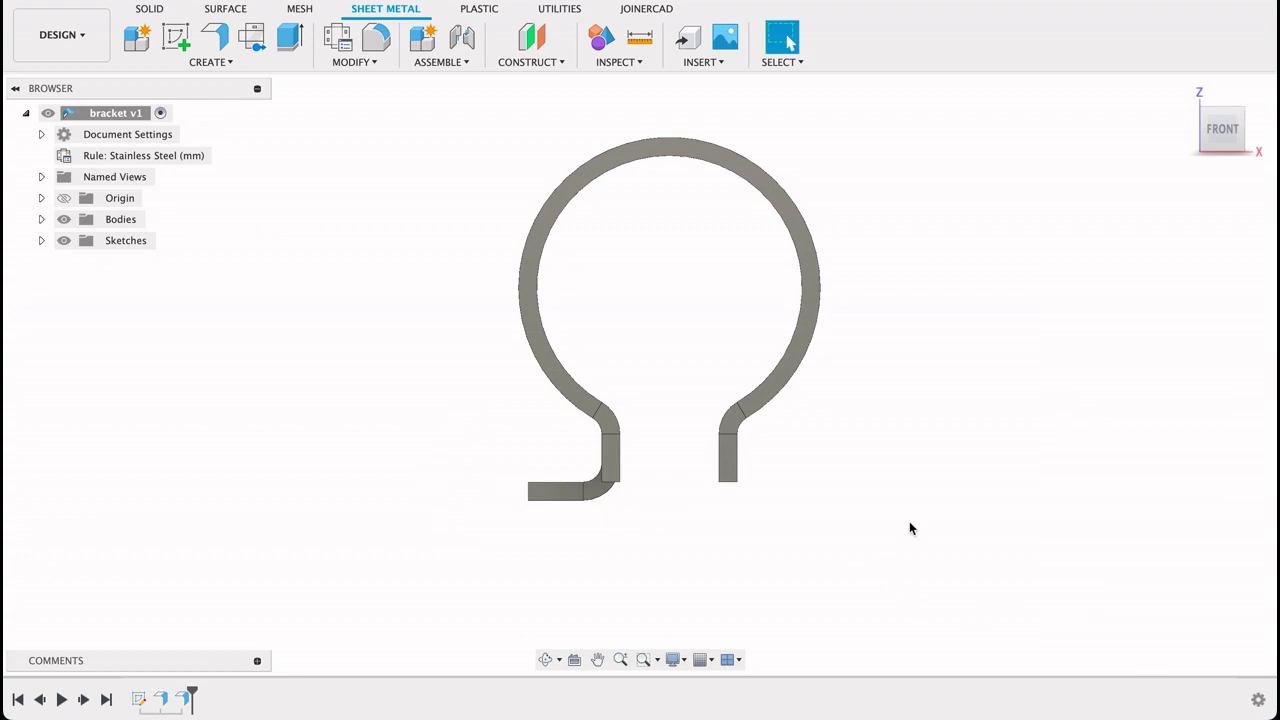
middle_click_drag(909, 520, 912, 495, "shift")
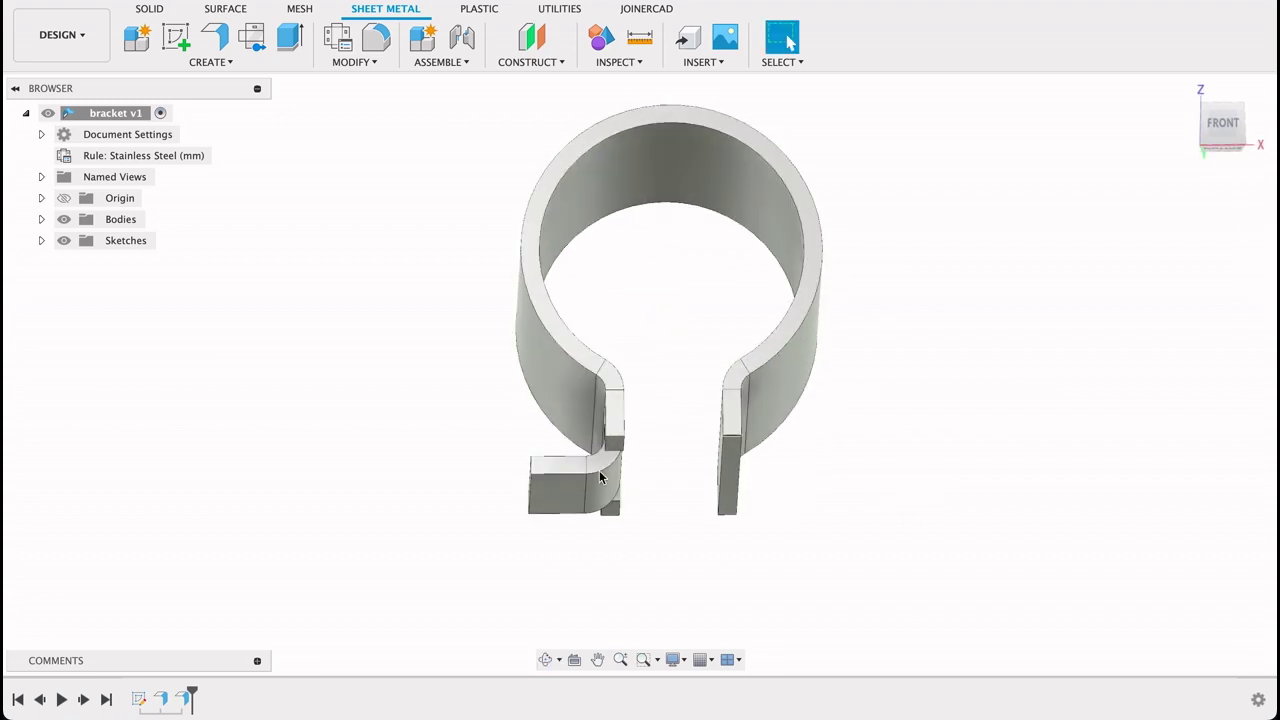
left_click(1222, 123)
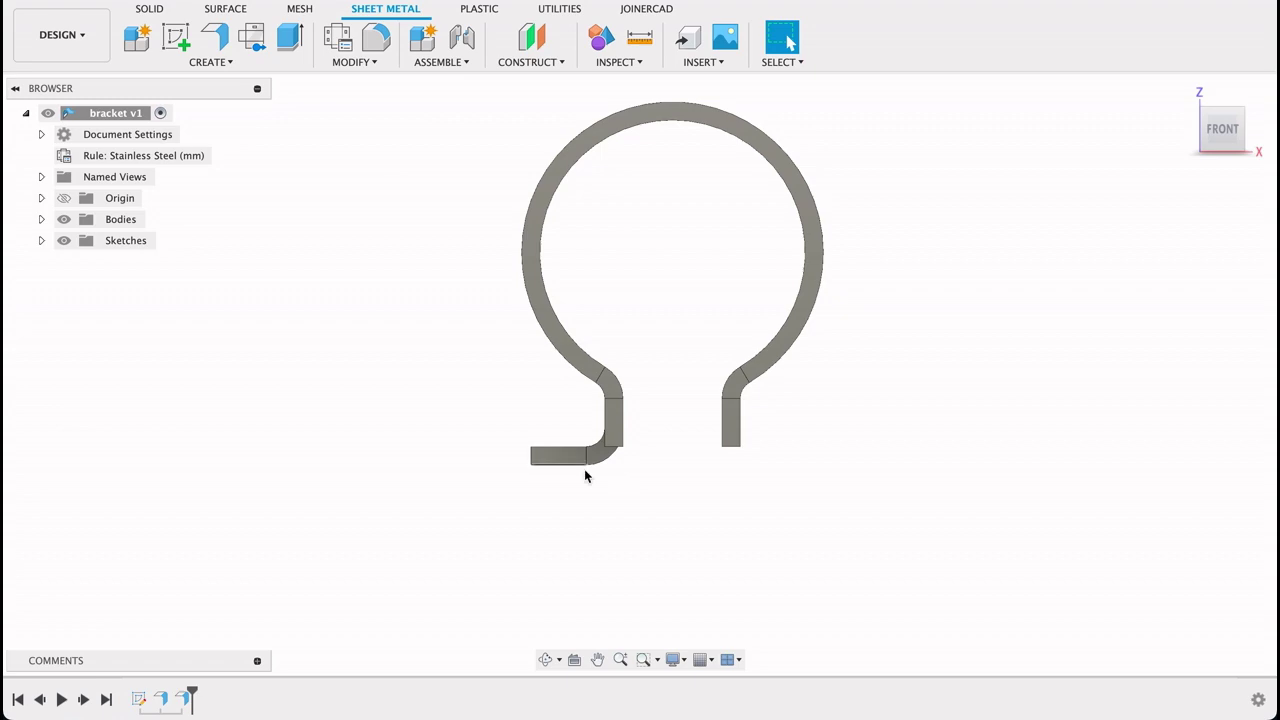
Step: Extrude both small leg end faces To Object at the foot's end face, joined to the bracket
middle_click_drag(697, 460, 693, 398, "shift")
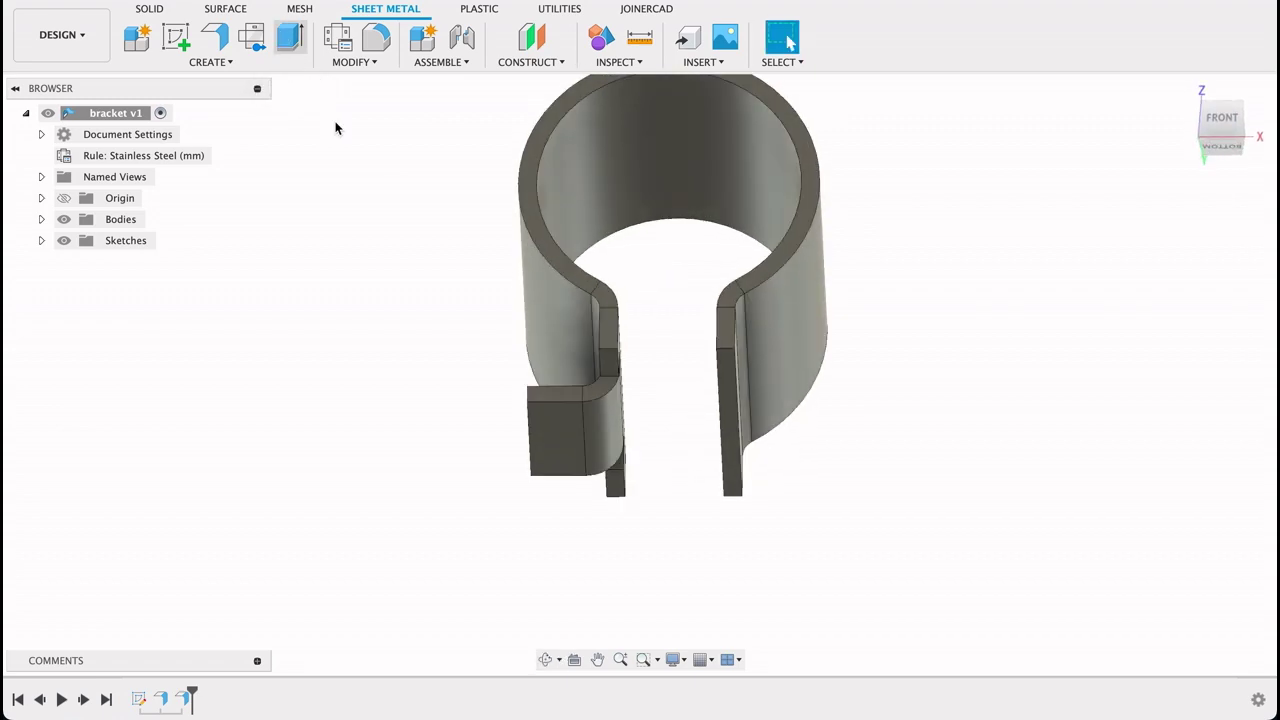
key("e")
left_click(613, 369)
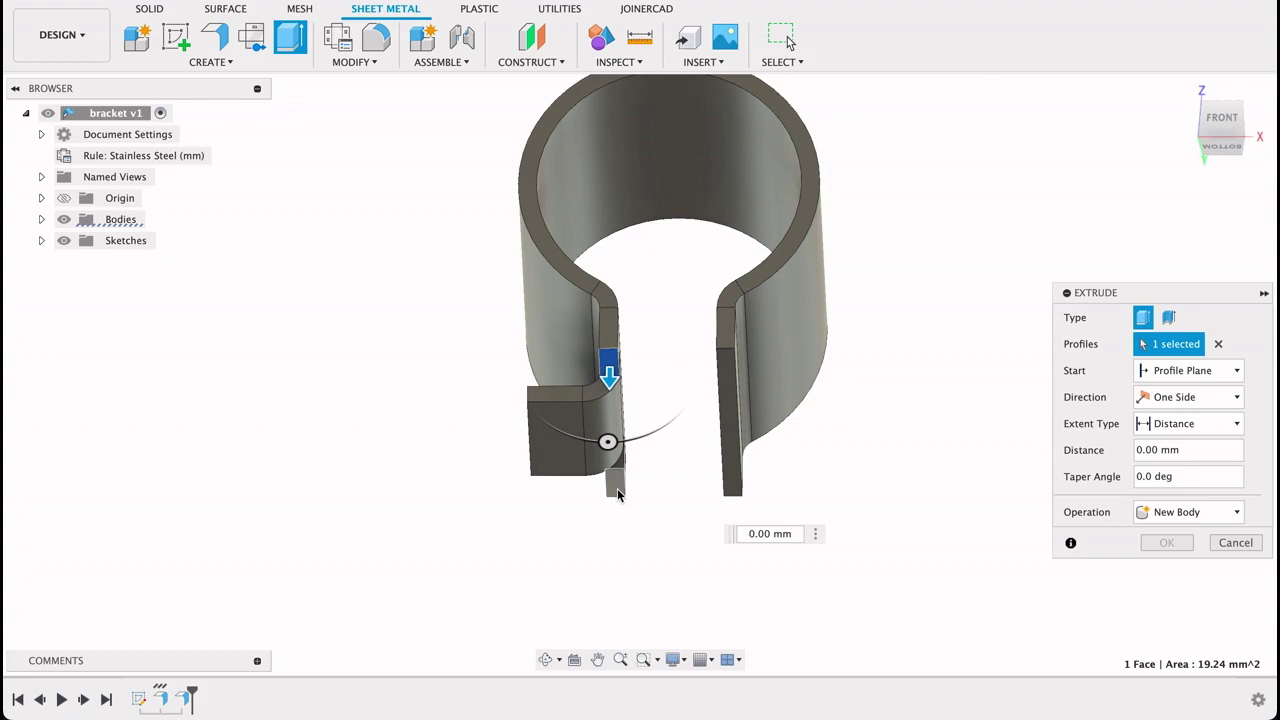
left_click(617, 490)
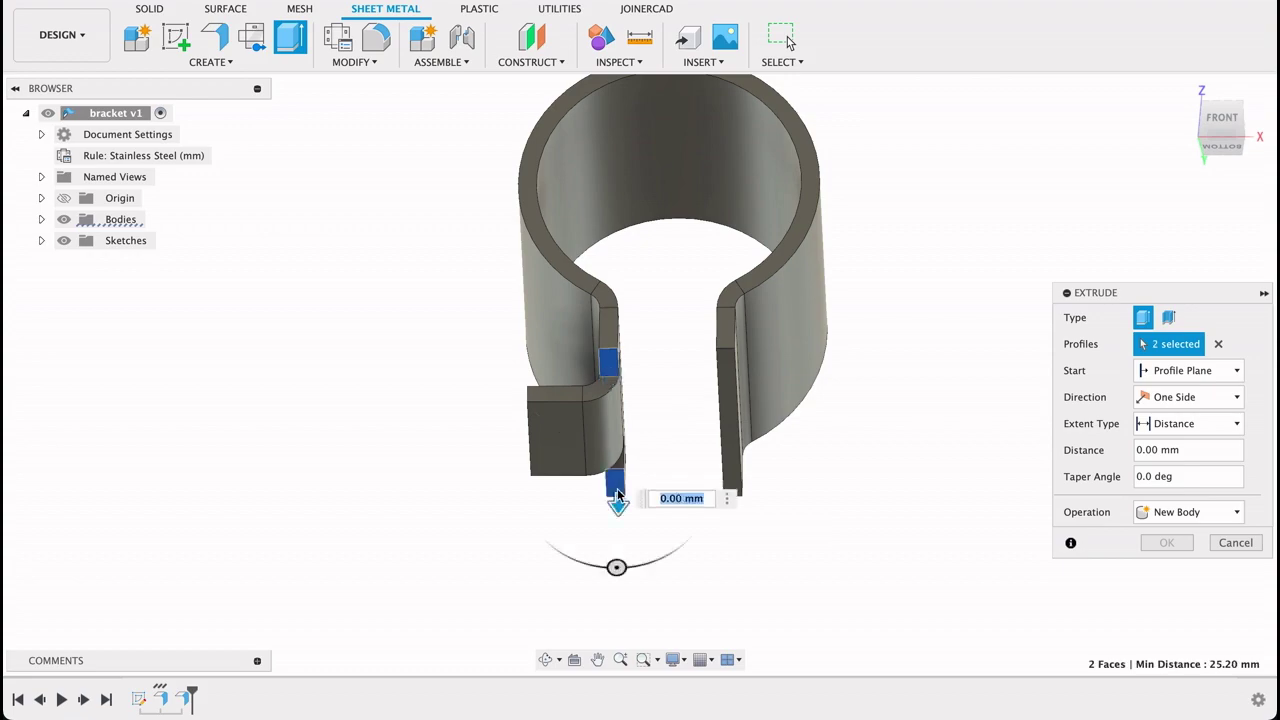
left_click(1195, 423)
left_click(1180, 466)
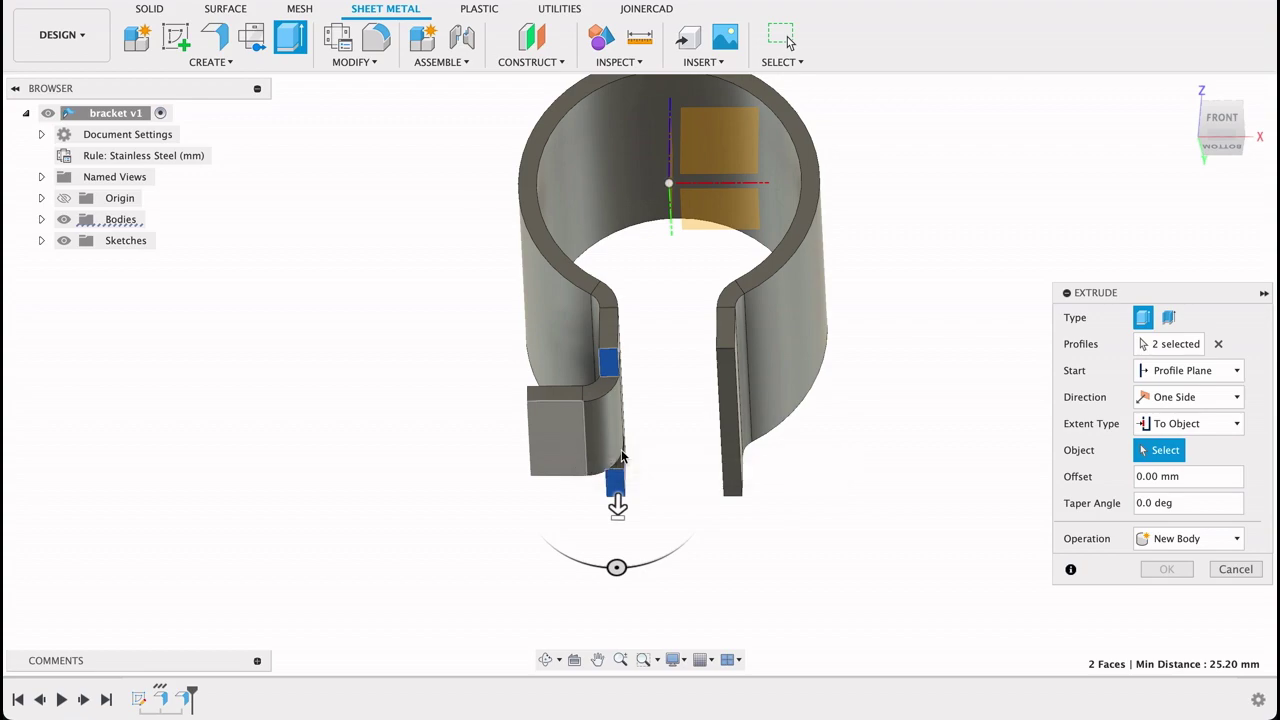
left_click(568, 447)
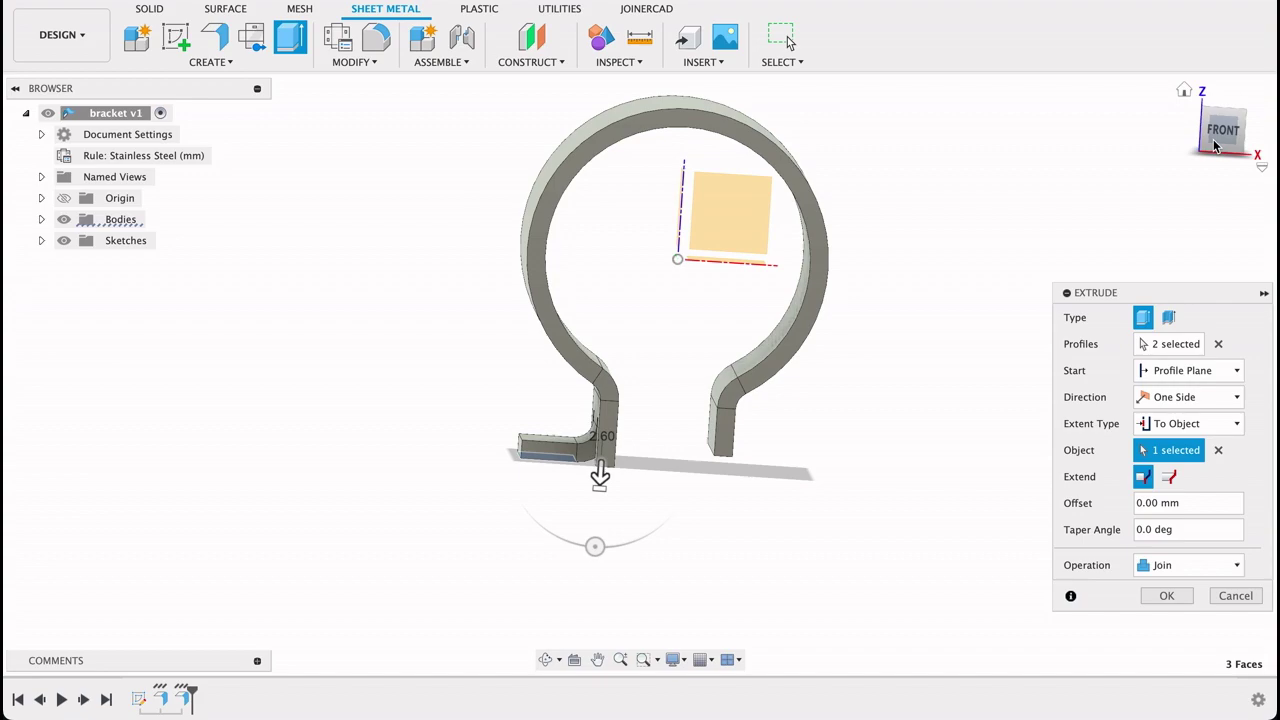
left_click(1215, 147)
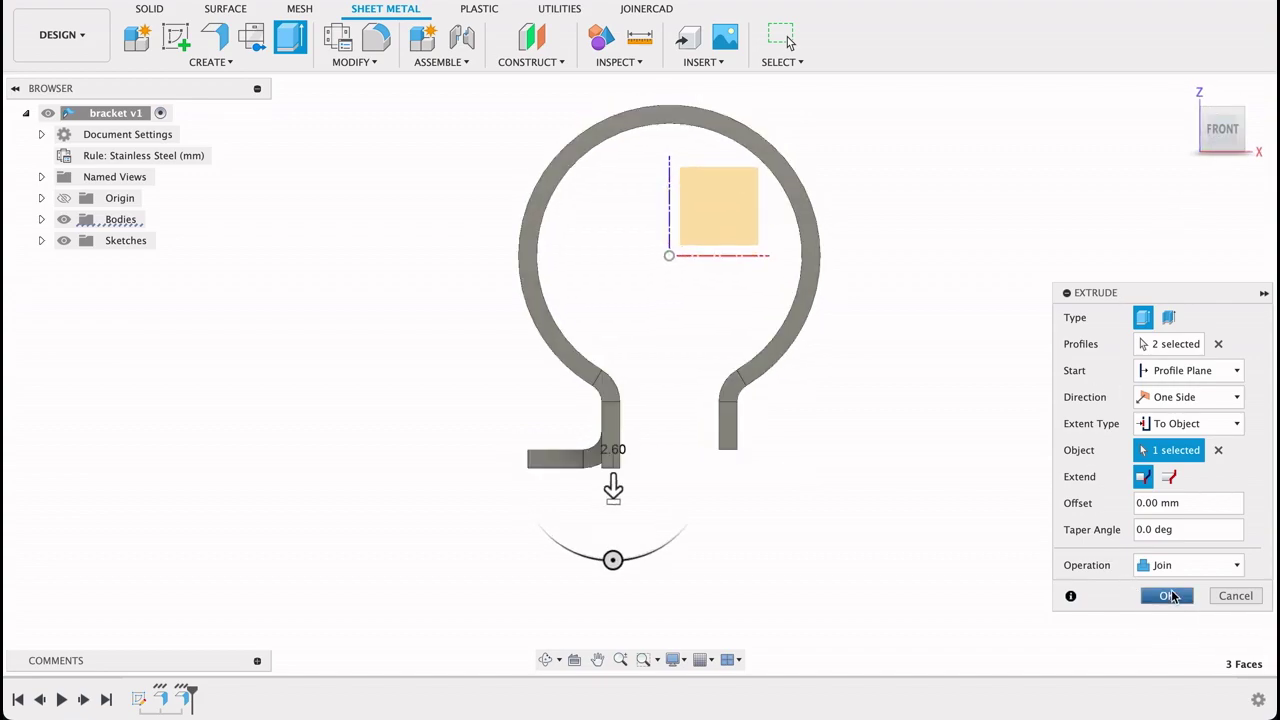
key("Return")
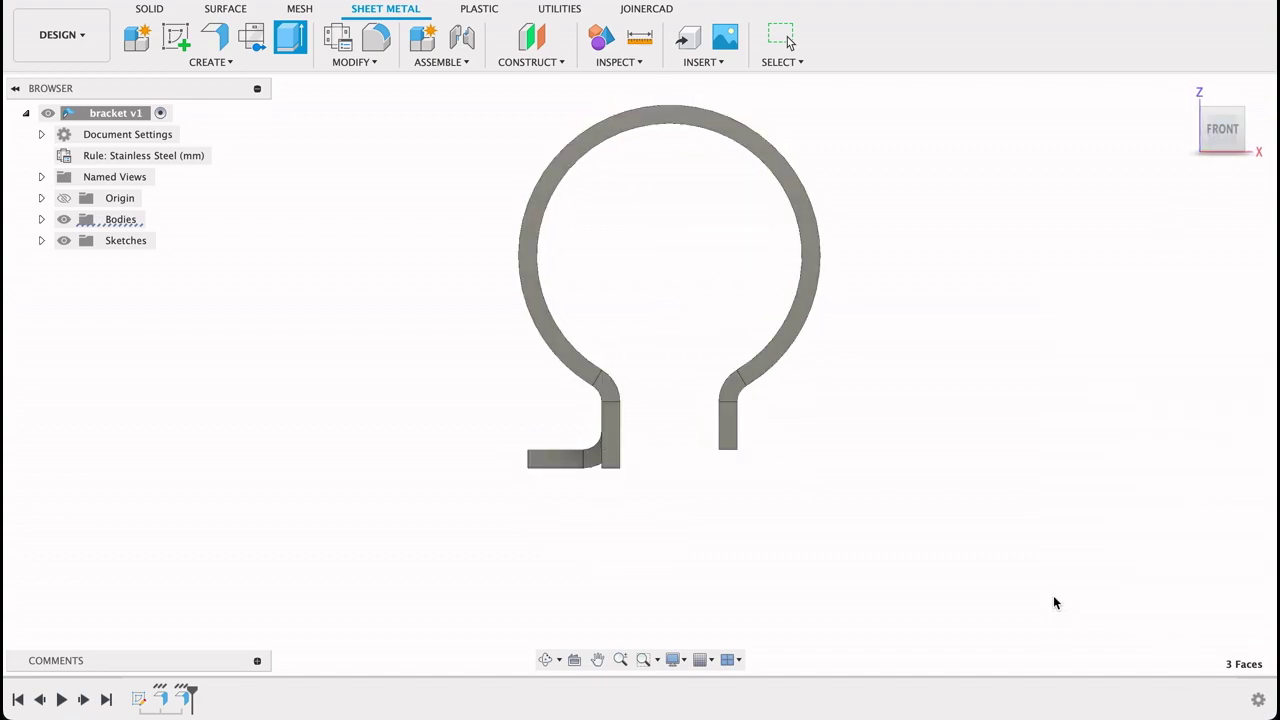
middle_click_drag(960, 512, 930, 400, "shift")
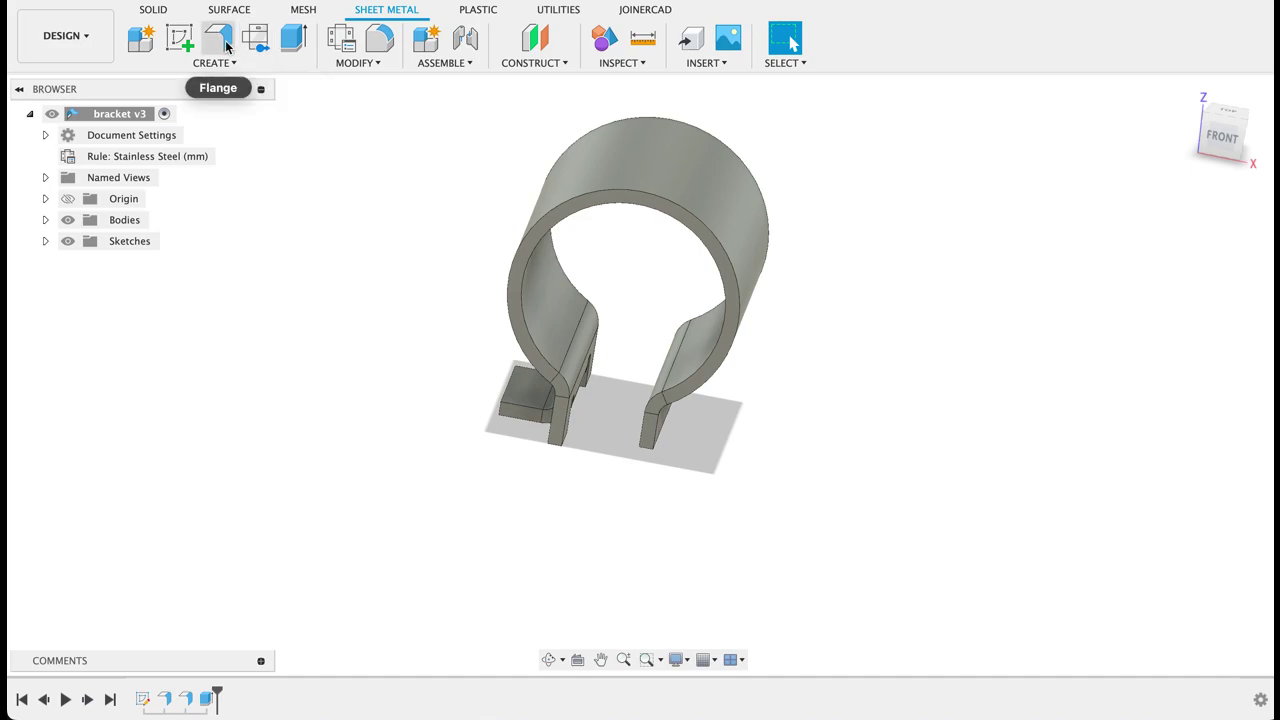
Step: Start a flange on the right leg's bottom edge with a 10.4 mm height
left_click(227, 45)
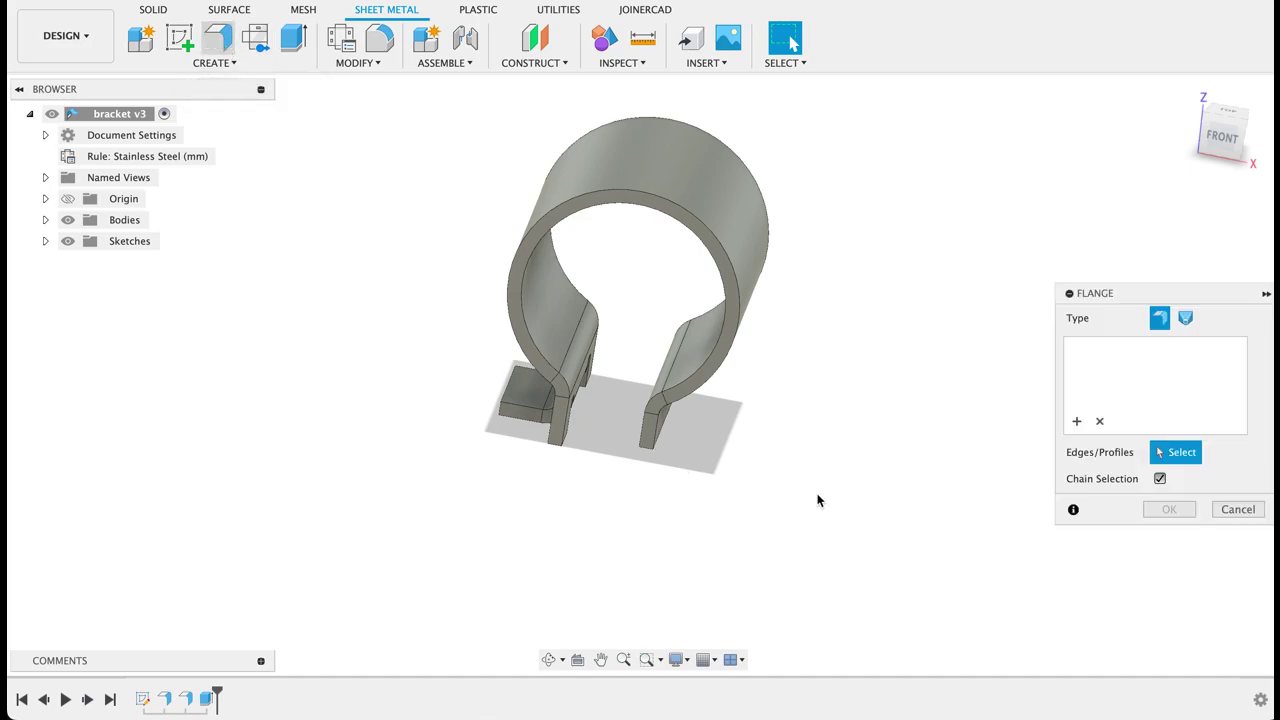
middle_click_drag(817, 500, 724, 431, "shift")
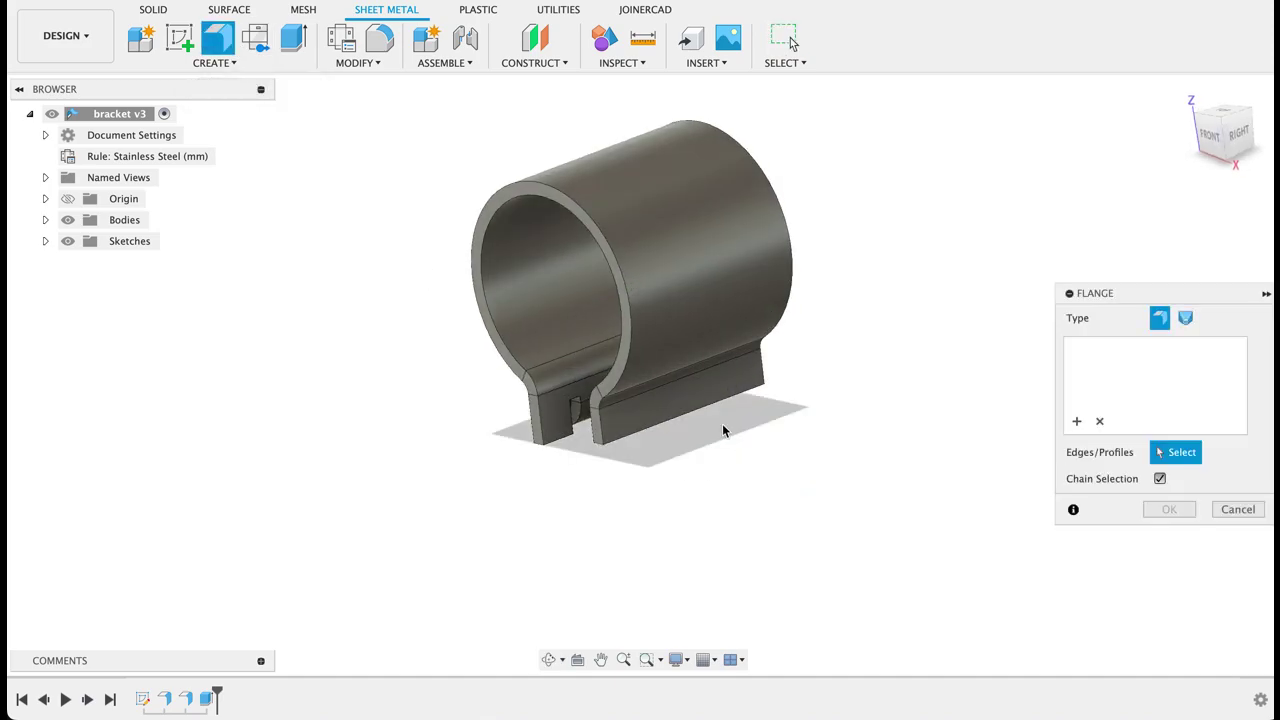
left_click(703, 408)
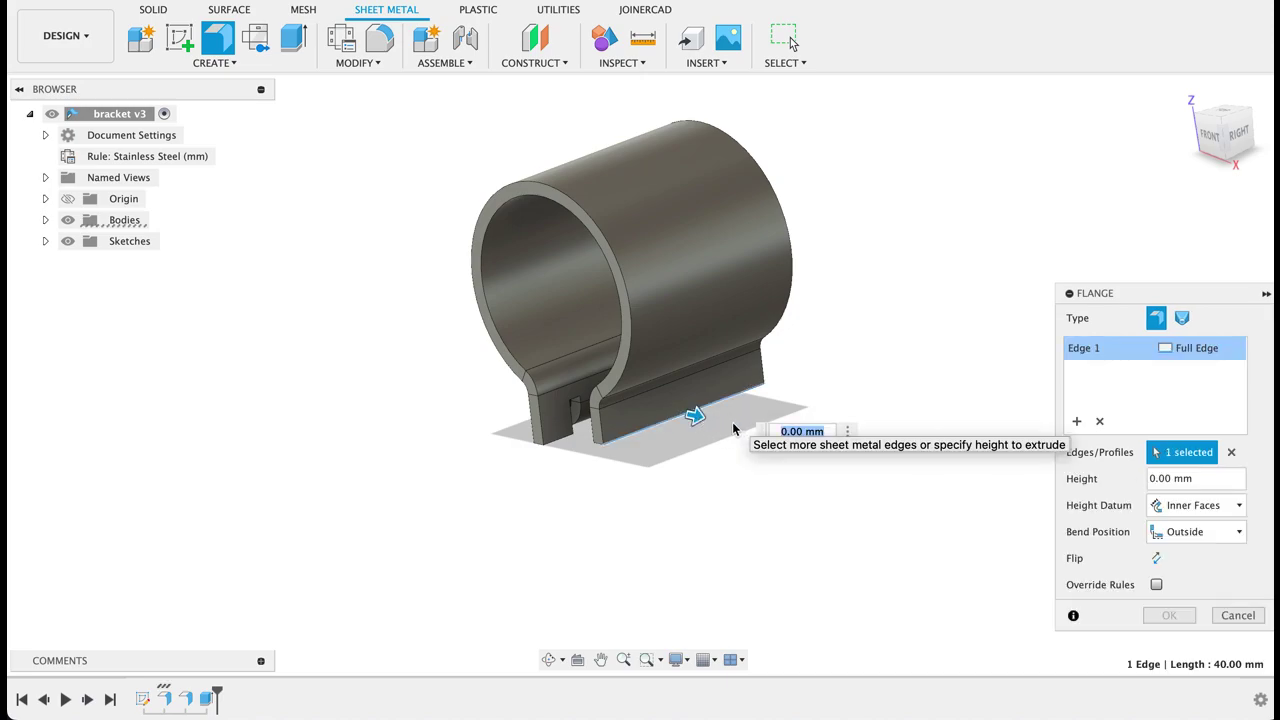
type("10,4")
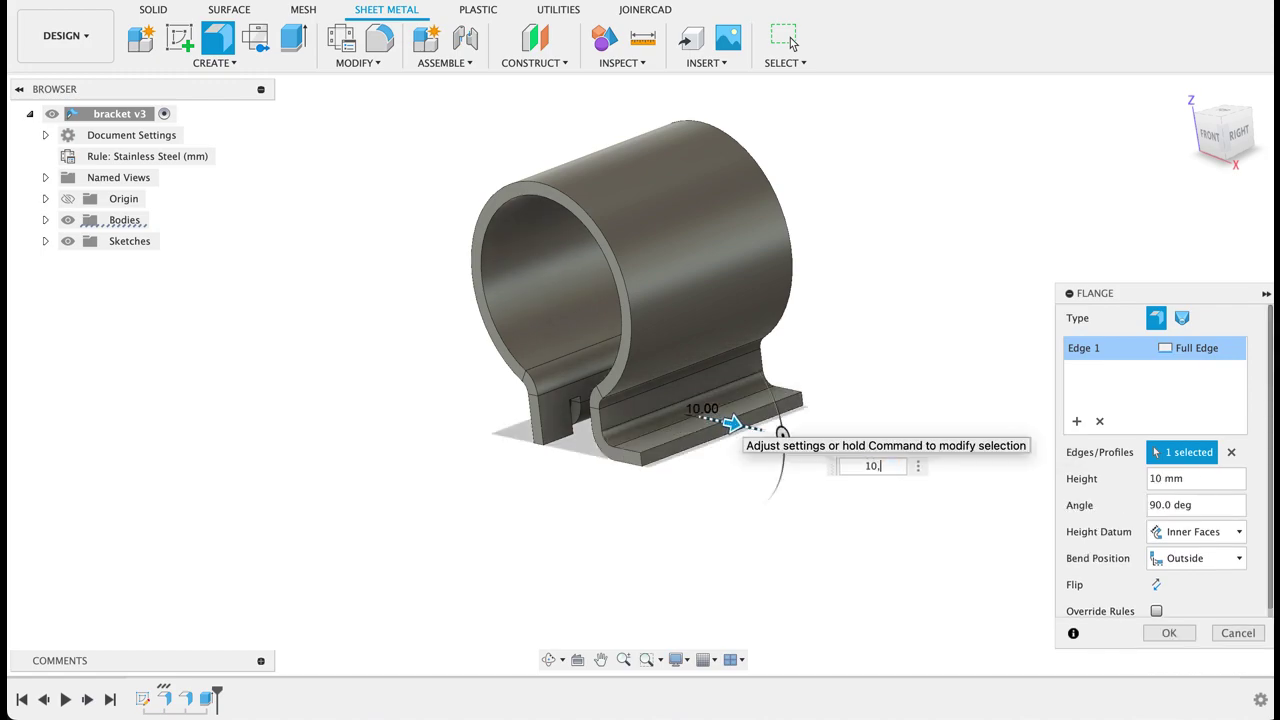
left_click(1210, 133)
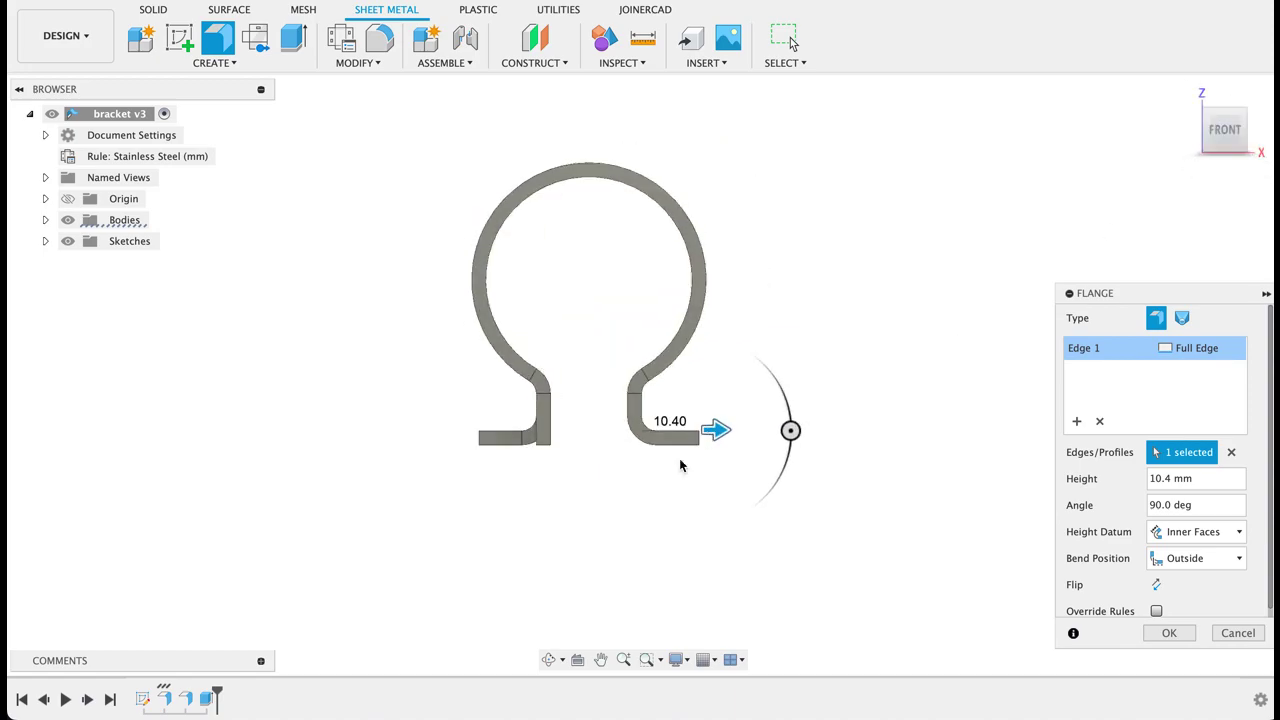
Step: Set the flange Height Datum to Inner Faces and Bend Position to Outside
left_click(1198, 535)
left_click(1193, 574)
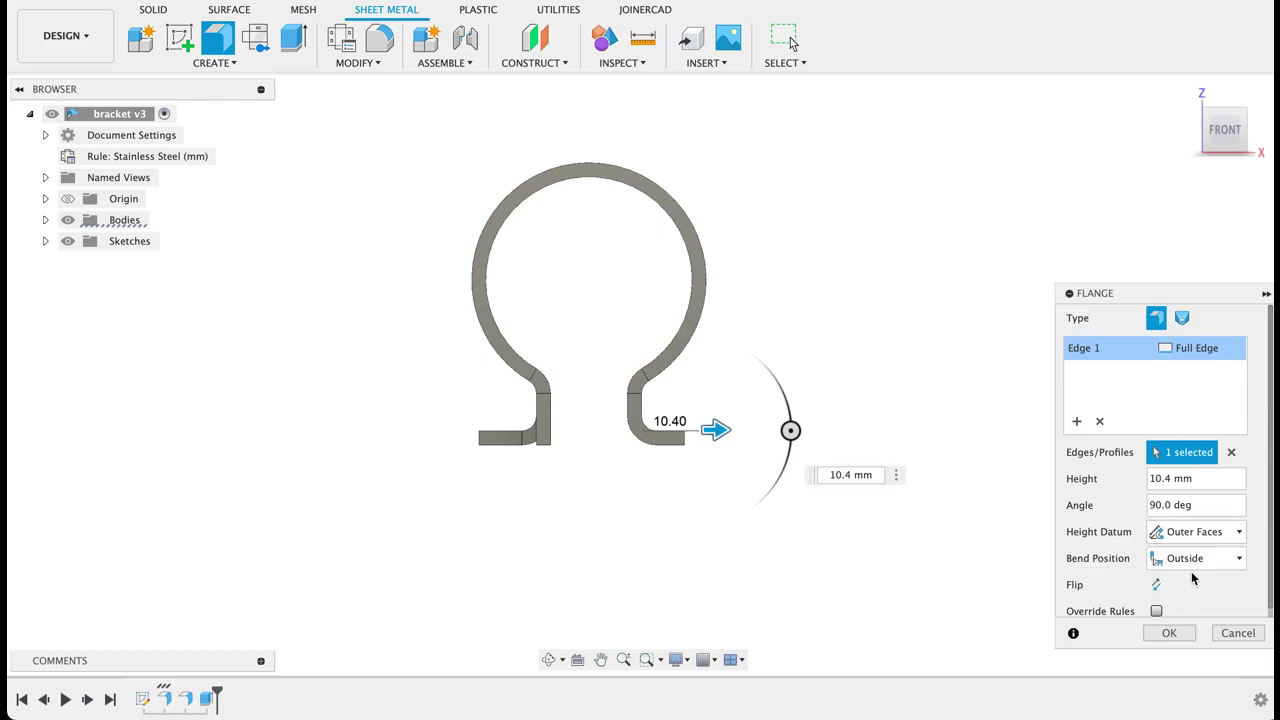
left_click(1155, 531)
left_click(1160, 551)
left_click(1177, 563)
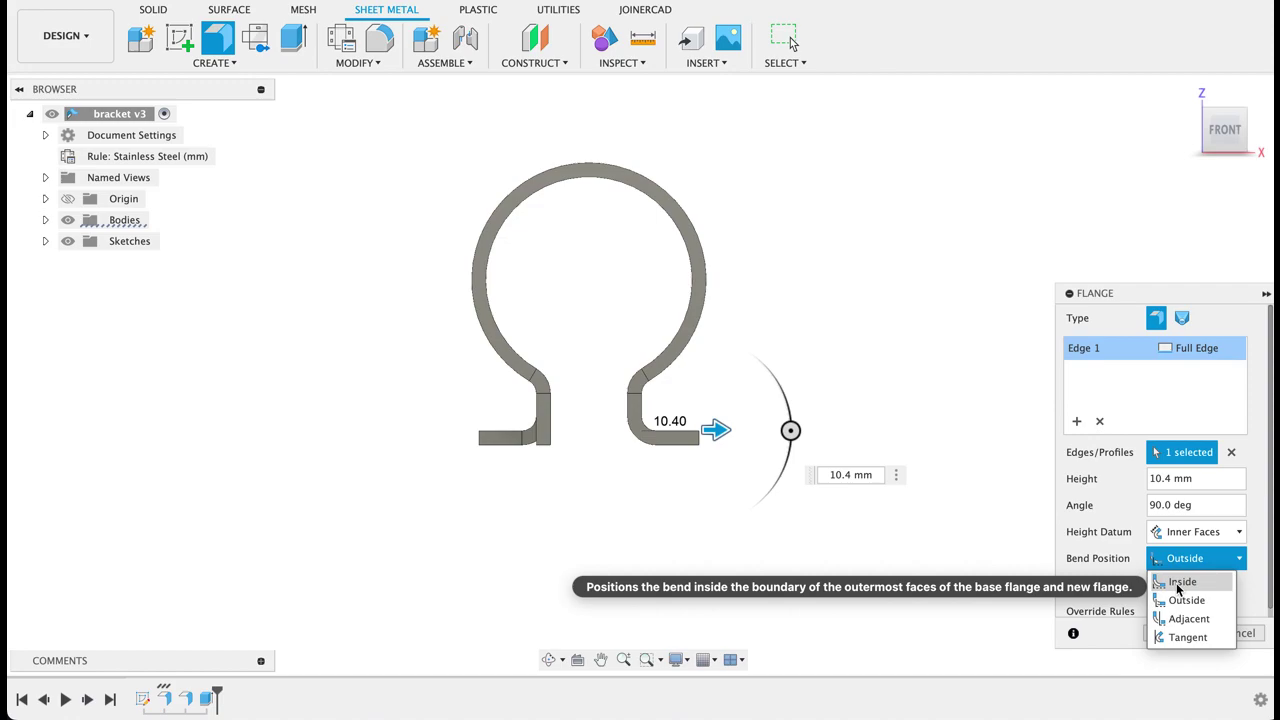
left_click(1180, 583)
left_click(1181, 564)
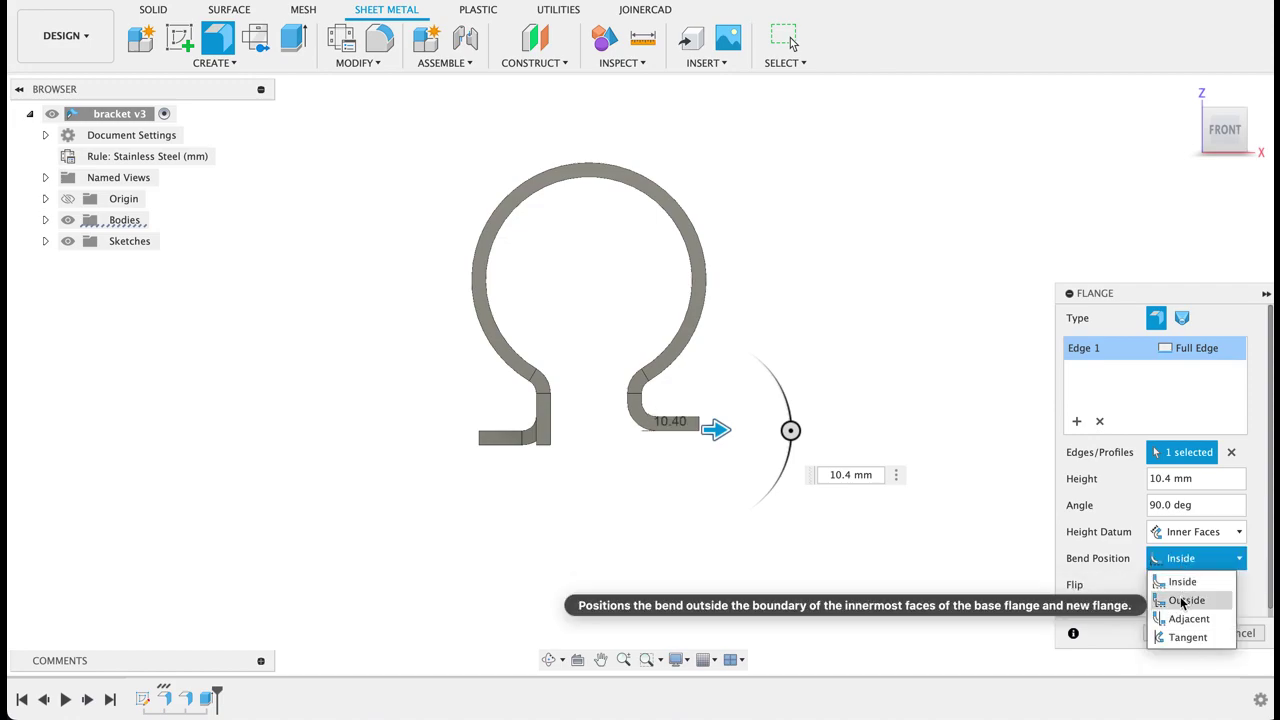
left_click(1183, 601)
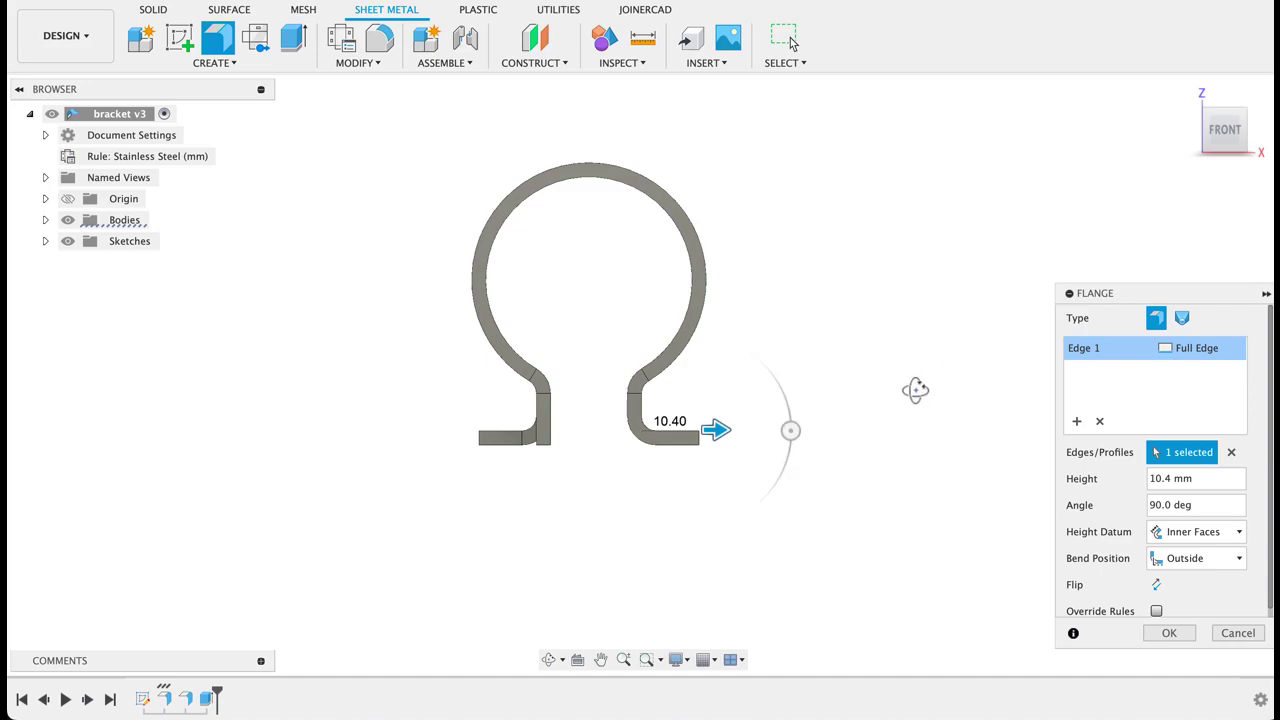
Step: Make the right foot flange Symmetric, 15 mm wide, and confirm it
middle_click_drag(914, 389, 854, 411, "shift")
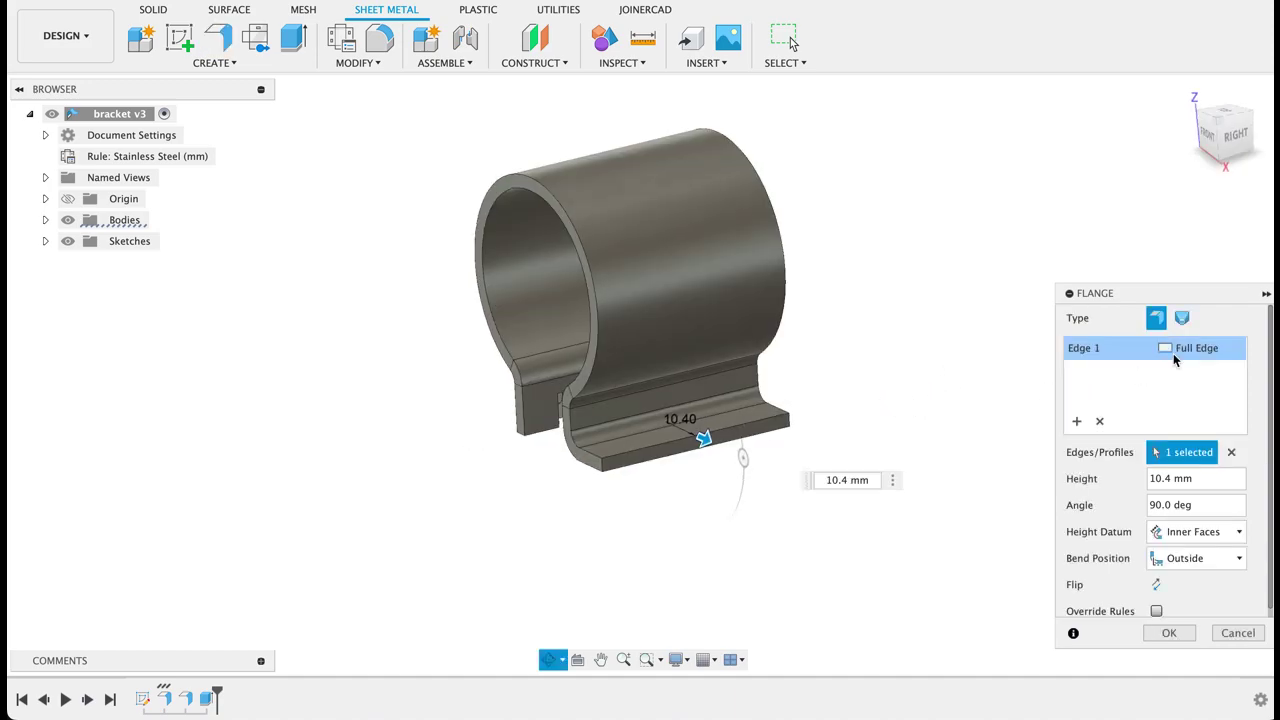
left_click(1190, 350)
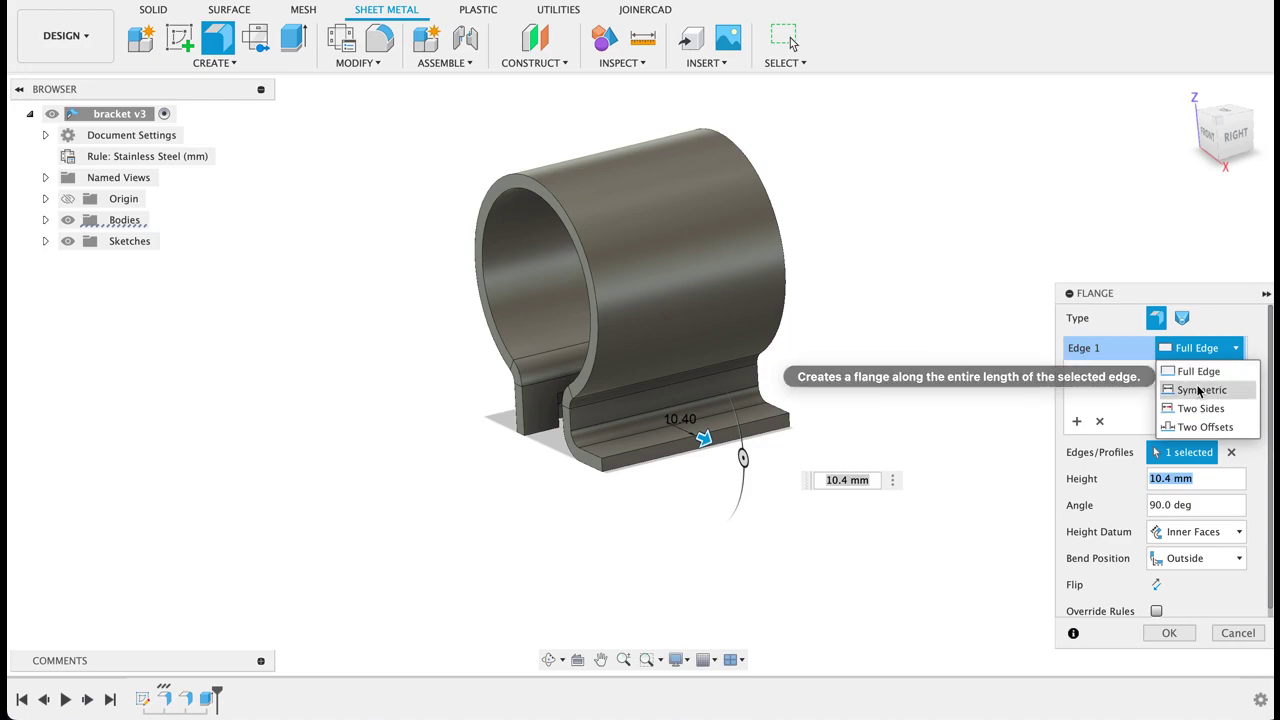
left_click(1198, 390)
left_click_drag(543, 446, 580, 443)
left_click(1167, 638)
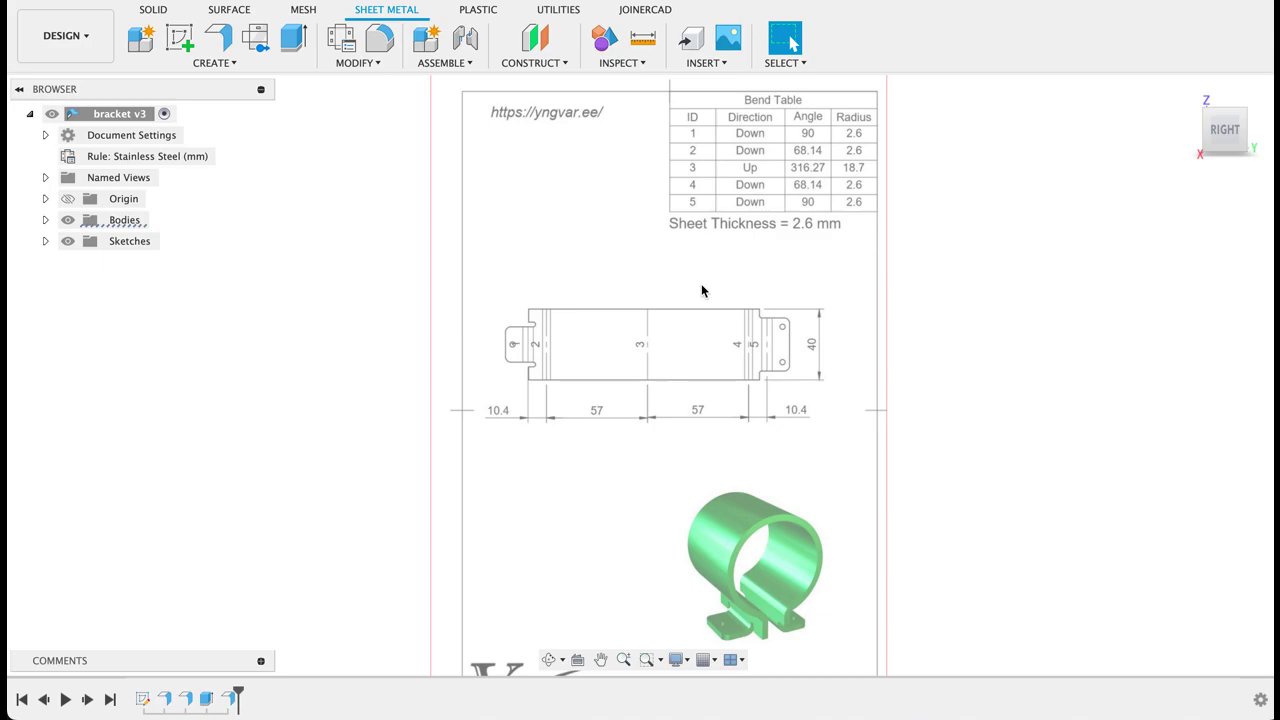
Step: Unfold all bends of the bracket, keeping the foot face stationary
left_click(372, 64)
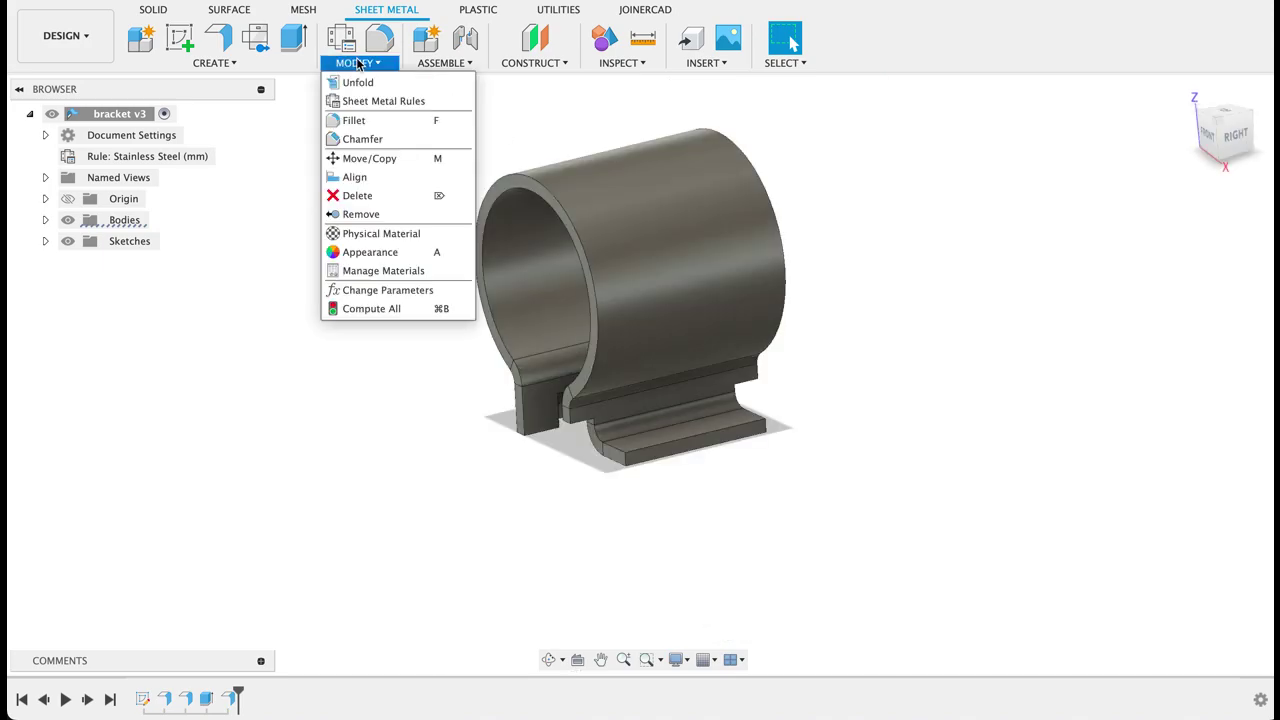
left_click(358, 84)
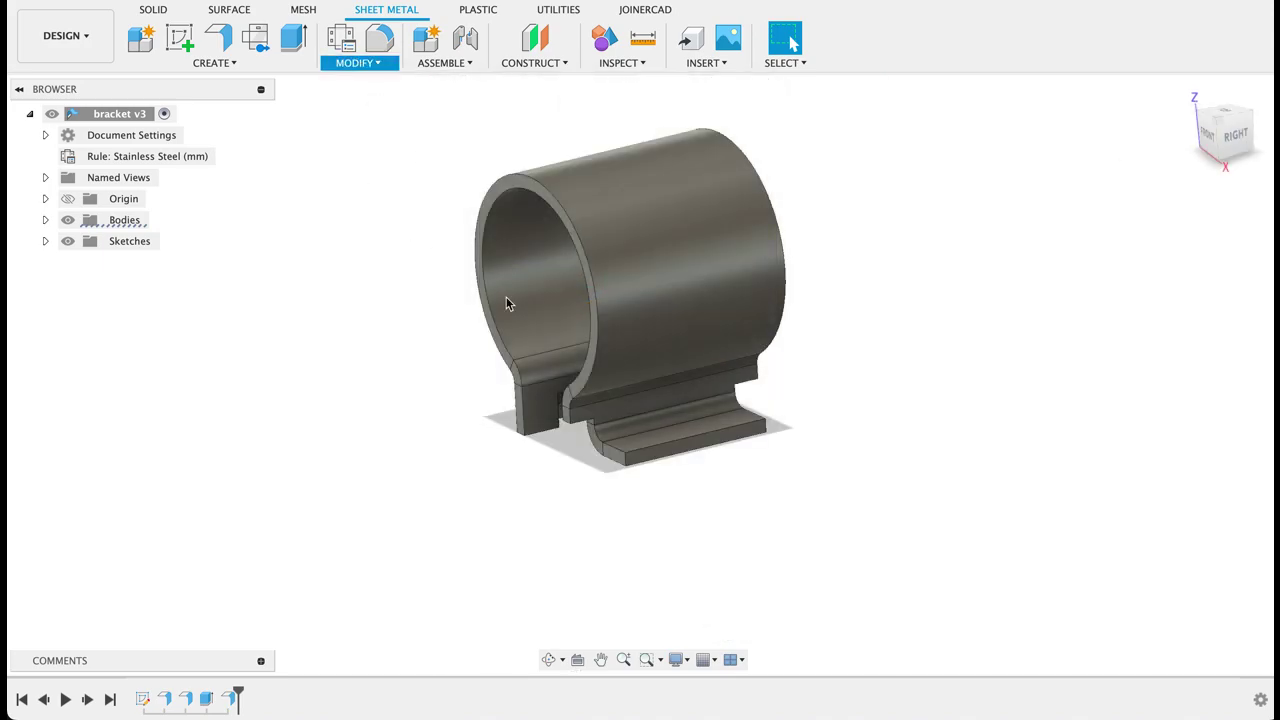
left_click(671, 438)
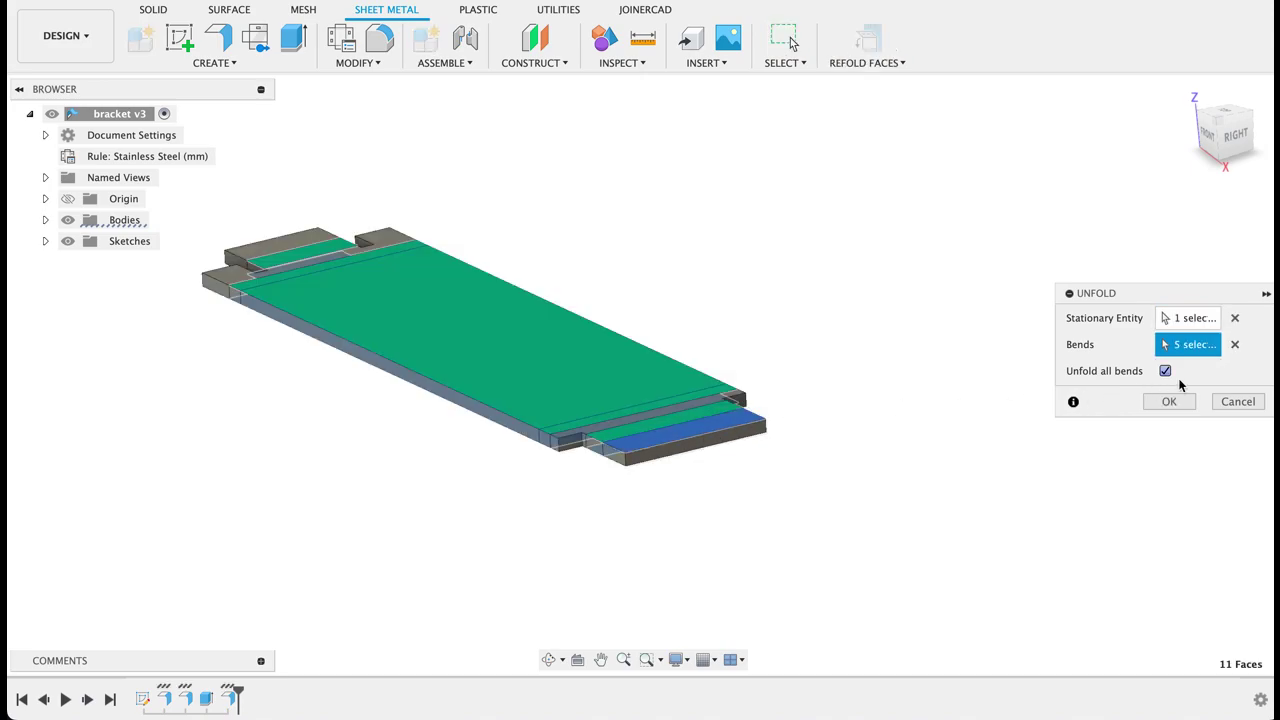
left_click(1170, 402)
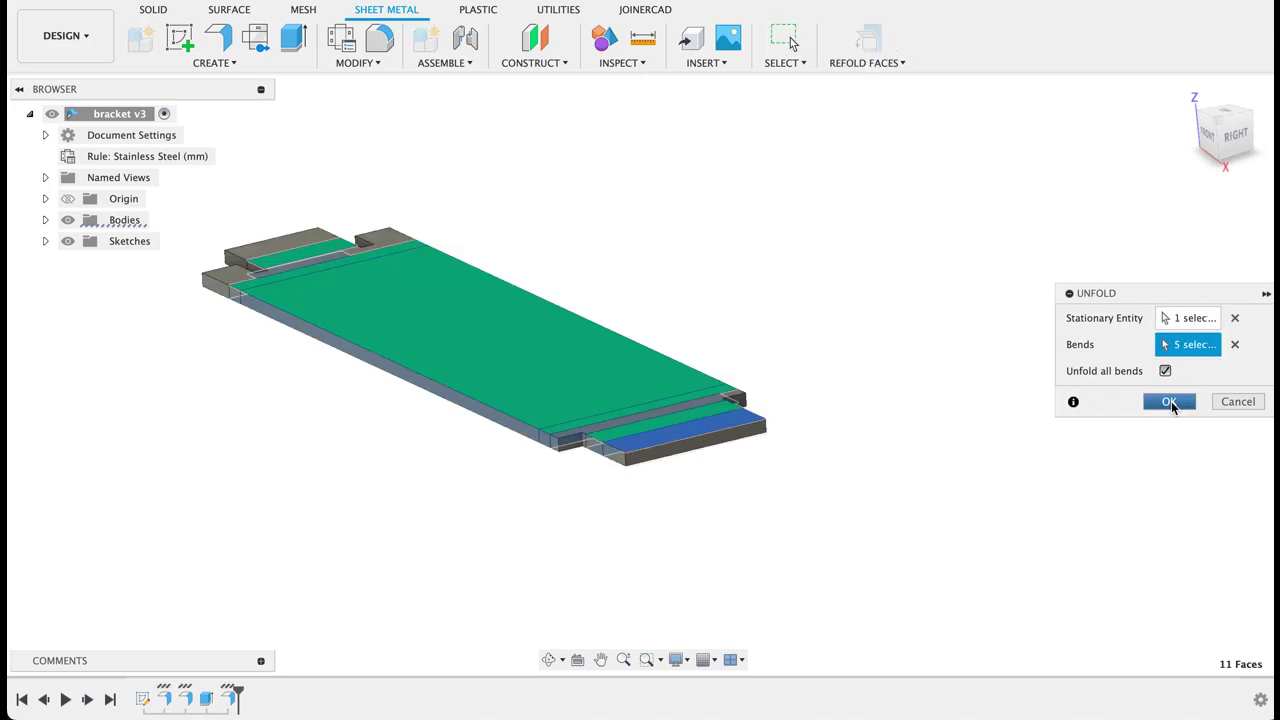
Step: View the flat pattern from the Top, lying horizontal and centred
left_click_drag(1220, 114, 1224, 116)
left_click(1225, 116)
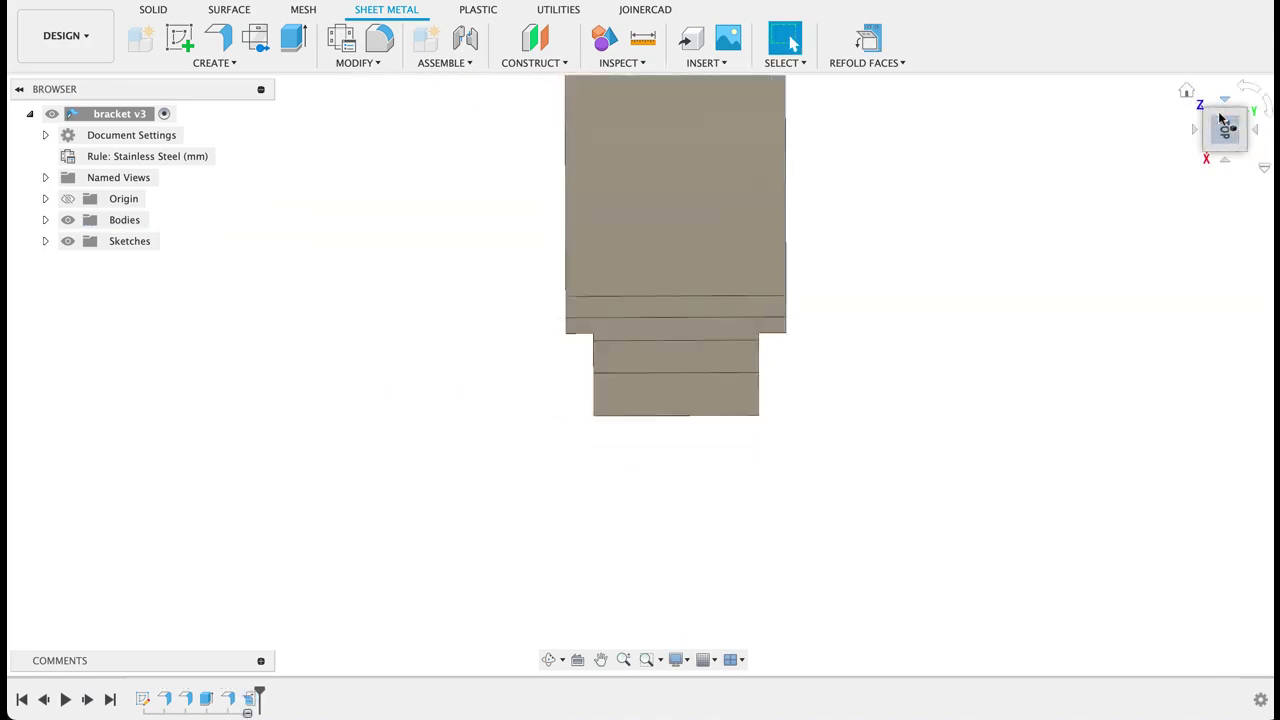
left_click(1252, 92)
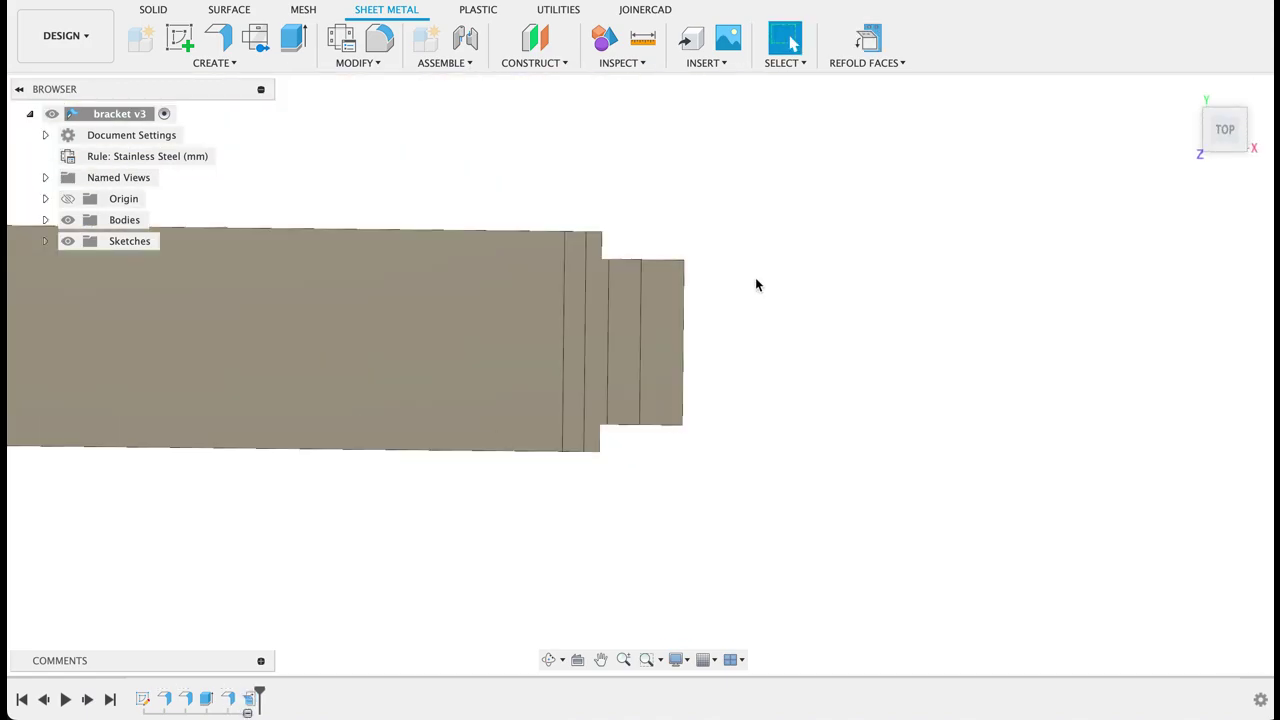
middle_click_drag(997, 223, 1051, 229)
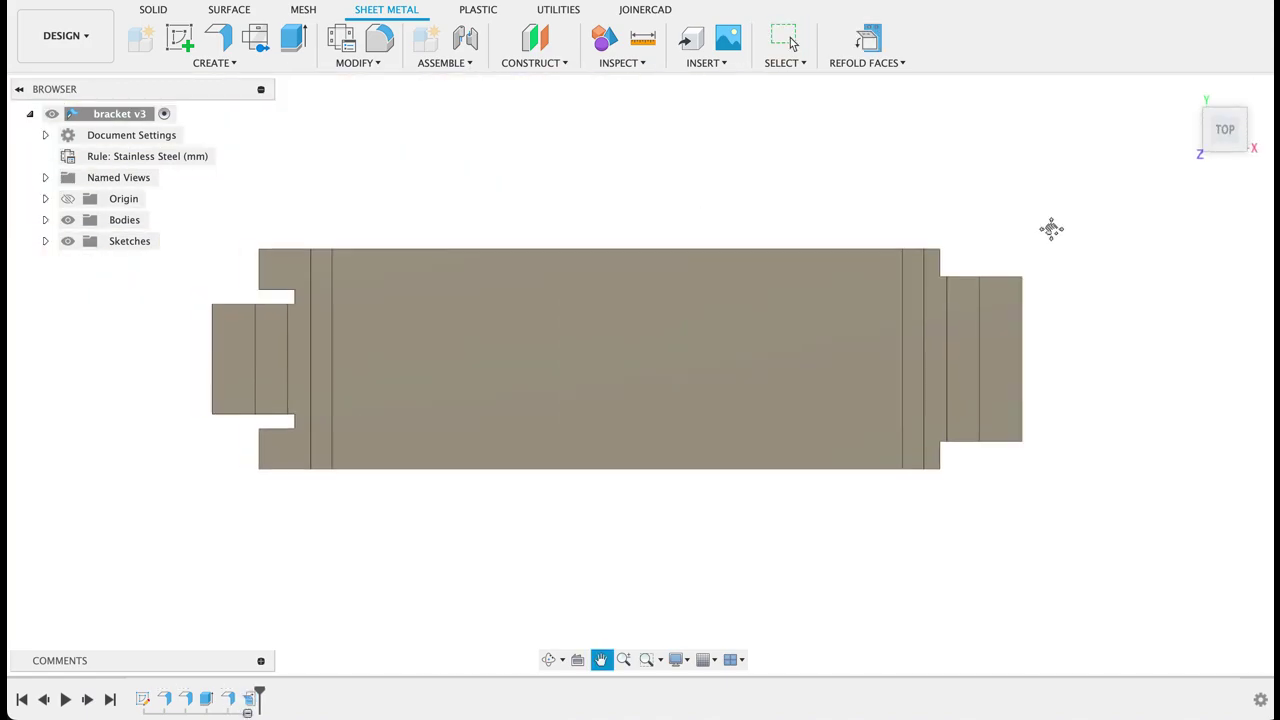
left_click(152, 10)
Step: Sketch on the flat pattern's face and draw a horizontal line across the left foot
left_click(143, 40)
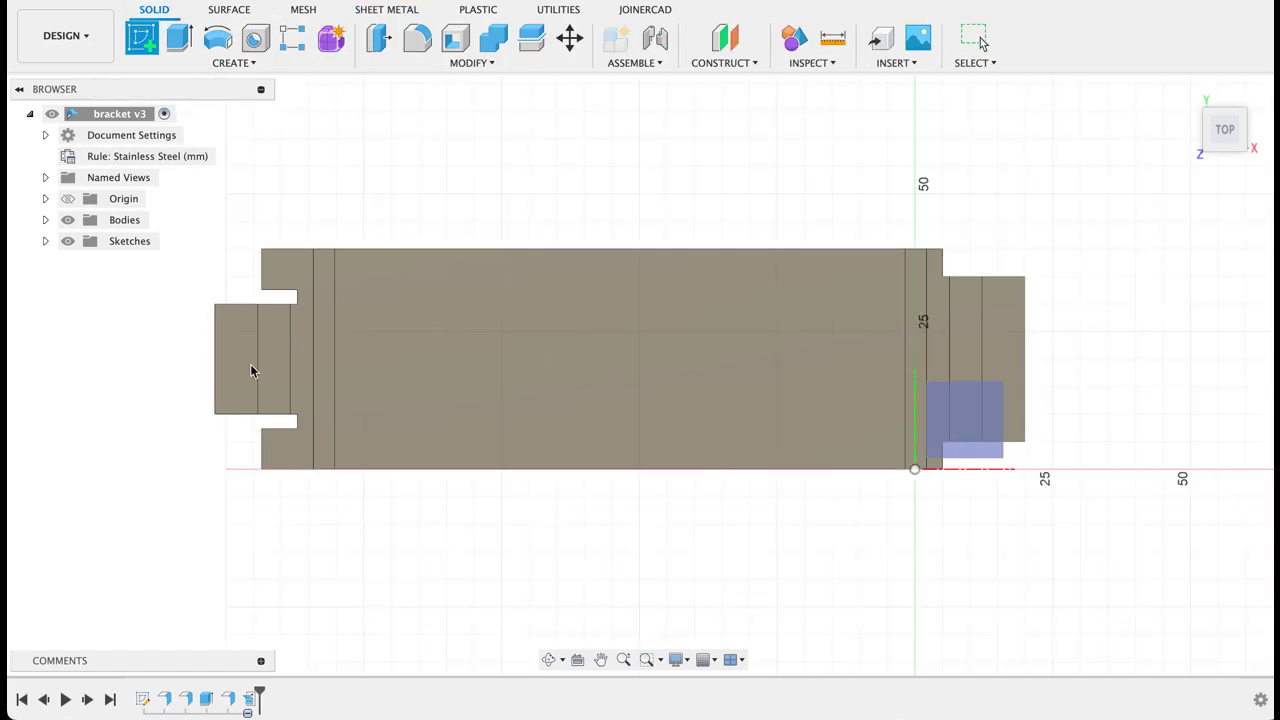
left_click(239, 372)
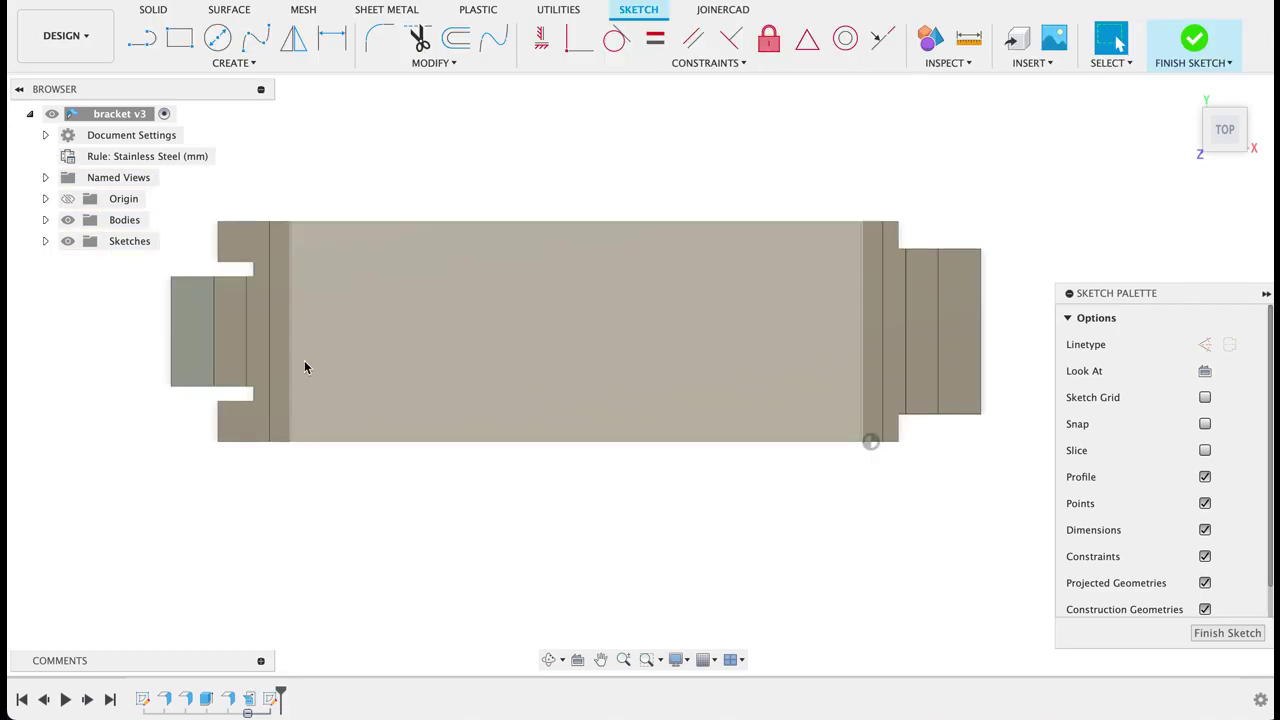
scroll(176, 338, "up", 5)
mouse_move(174, 335)
middle_mouse_down()
mouse_move(269, 318)
mouse_move(406, 371)
middle_mouse_up()
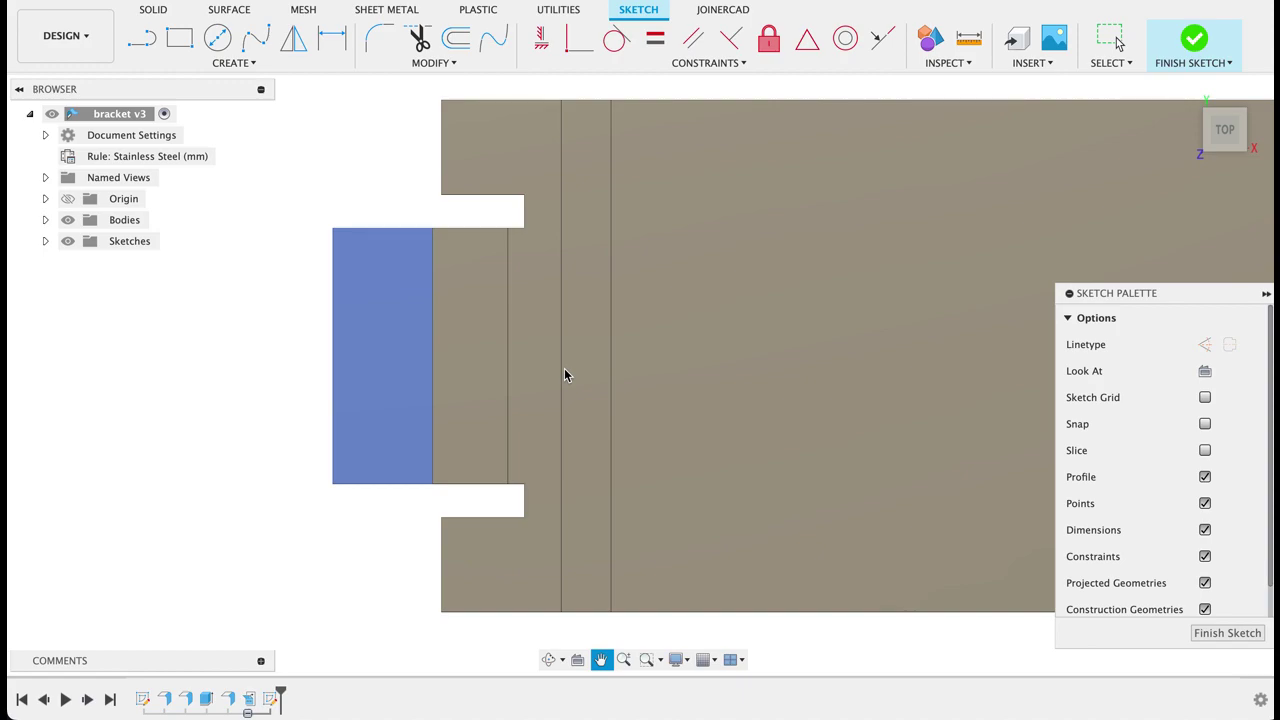
key("l")
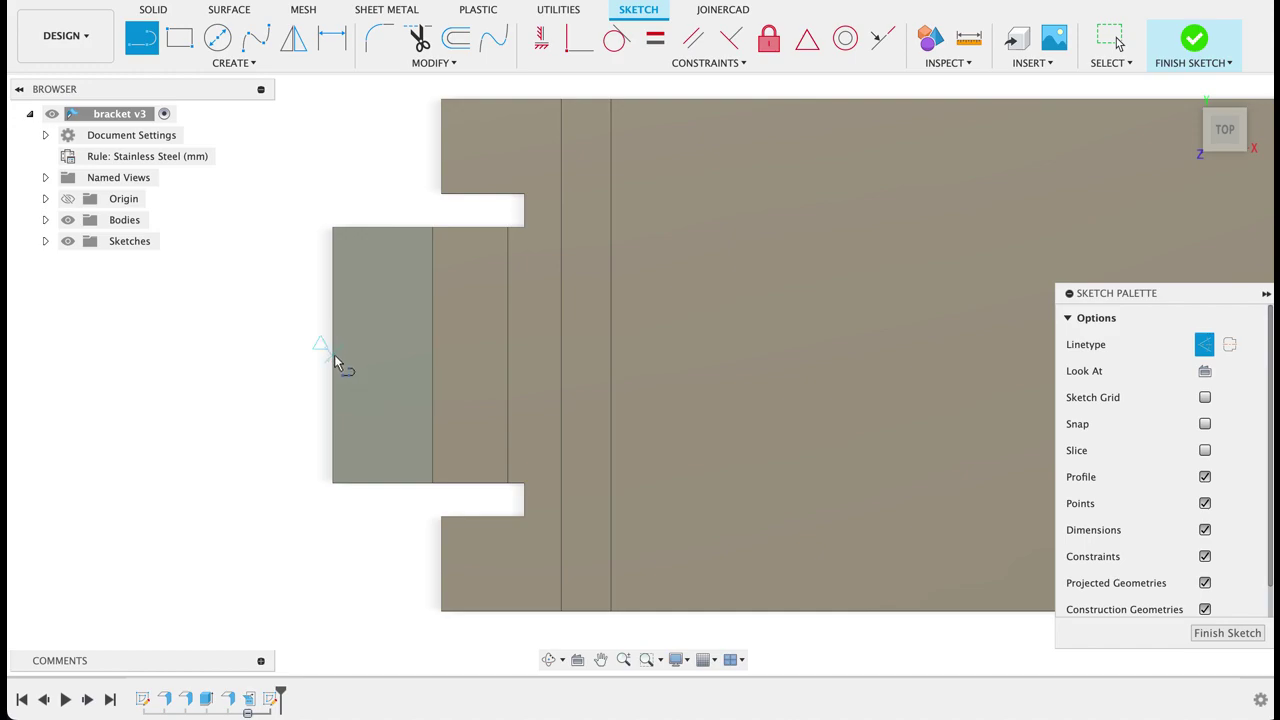
left_click(350, 355)
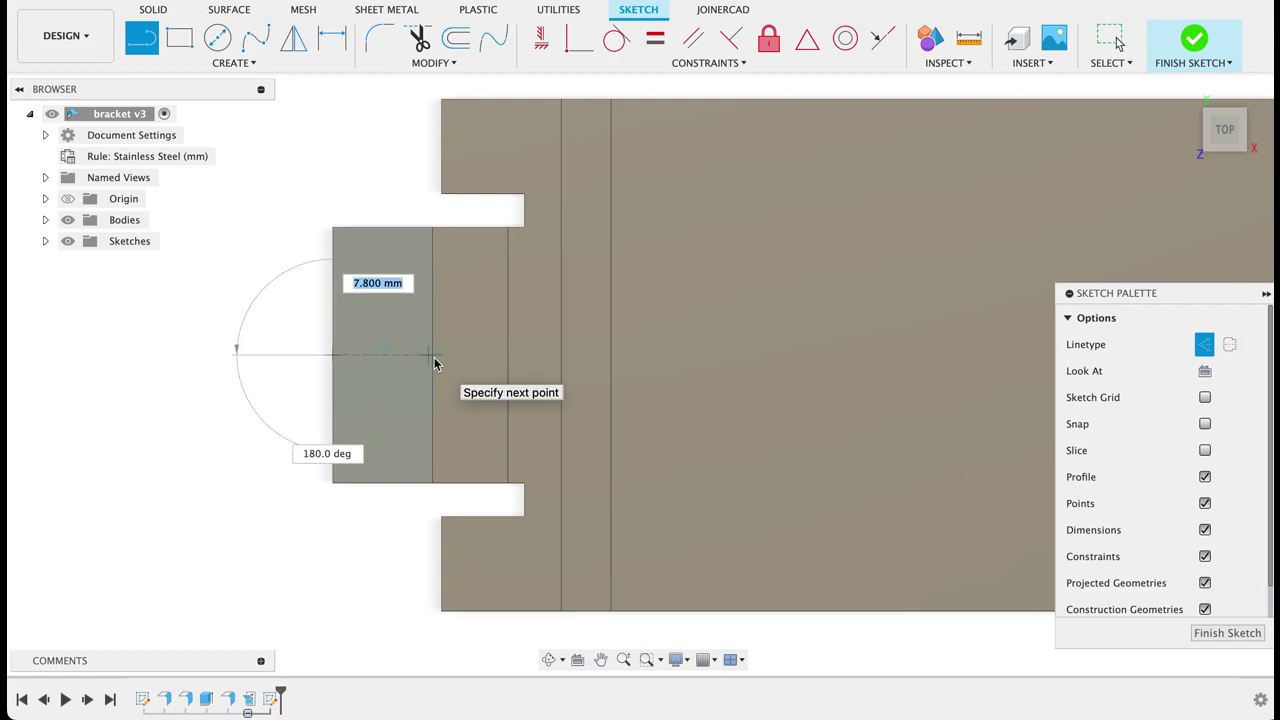
double_click(434, 357)
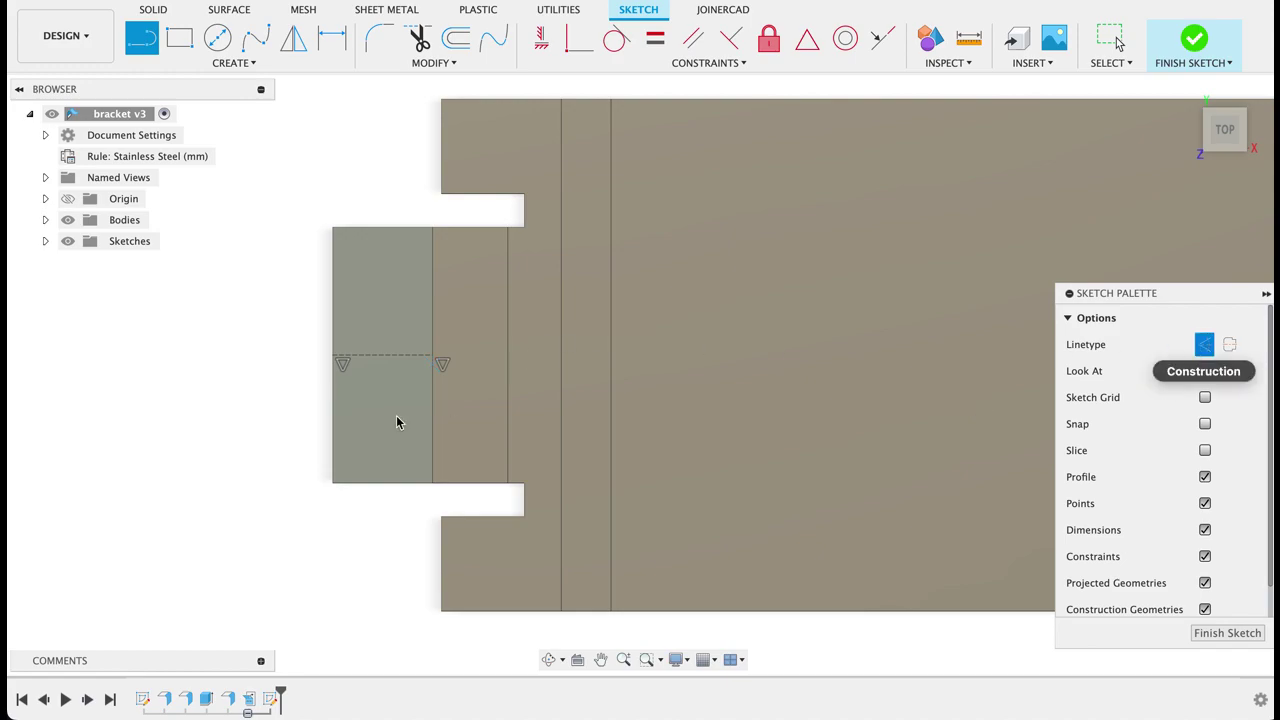
Step: Add a 2 mm diameter hole circle at the line's midpoint
key("c")
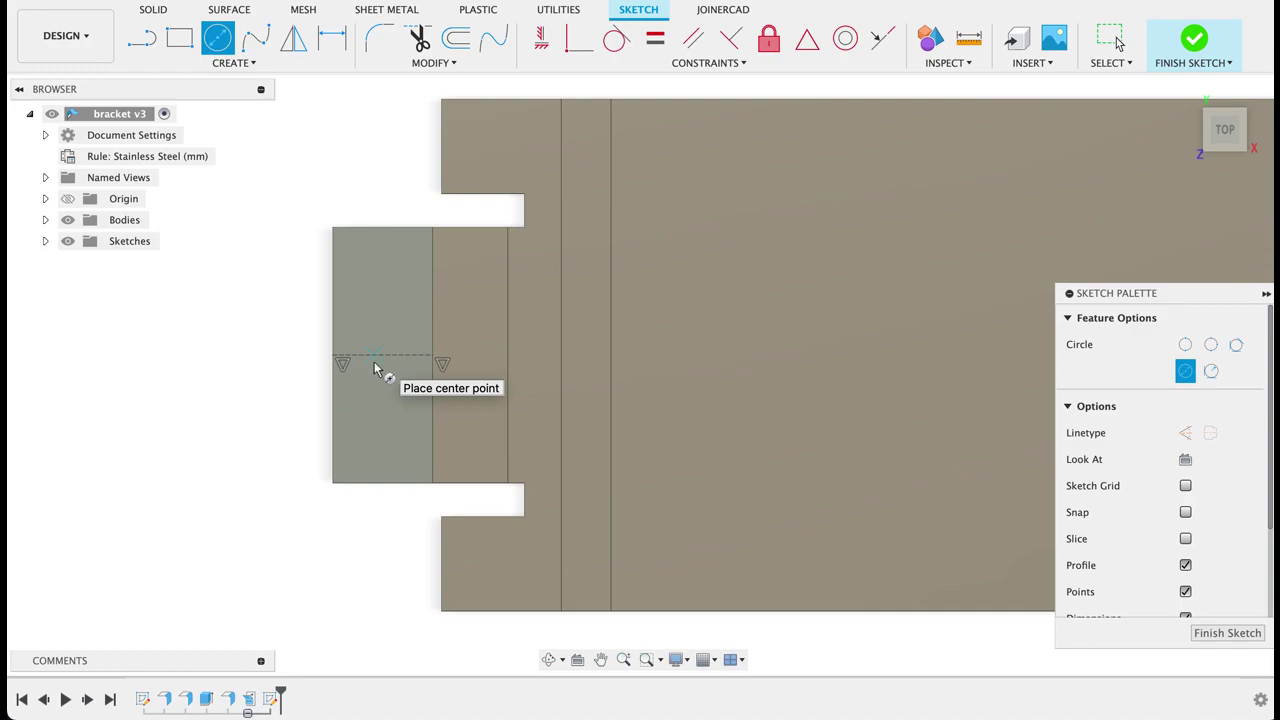
left_click(377, 367)
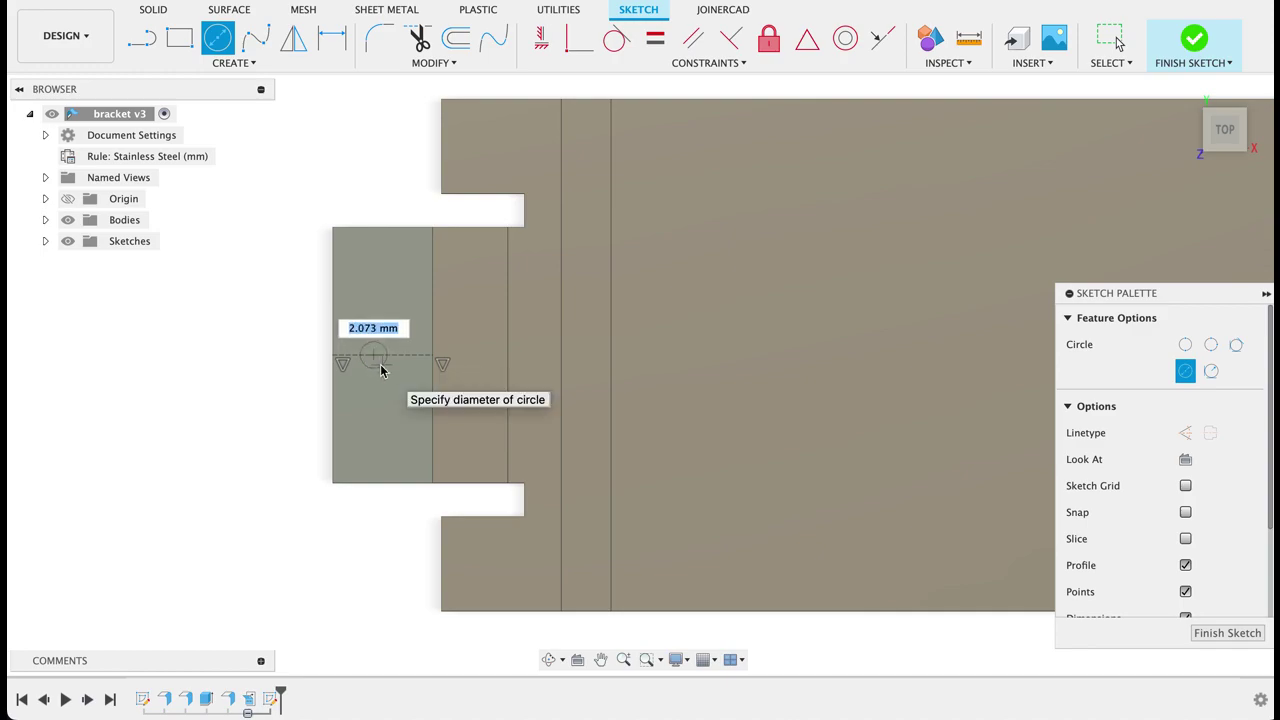
type("2")
key("Return")
left_click(1110, 40)
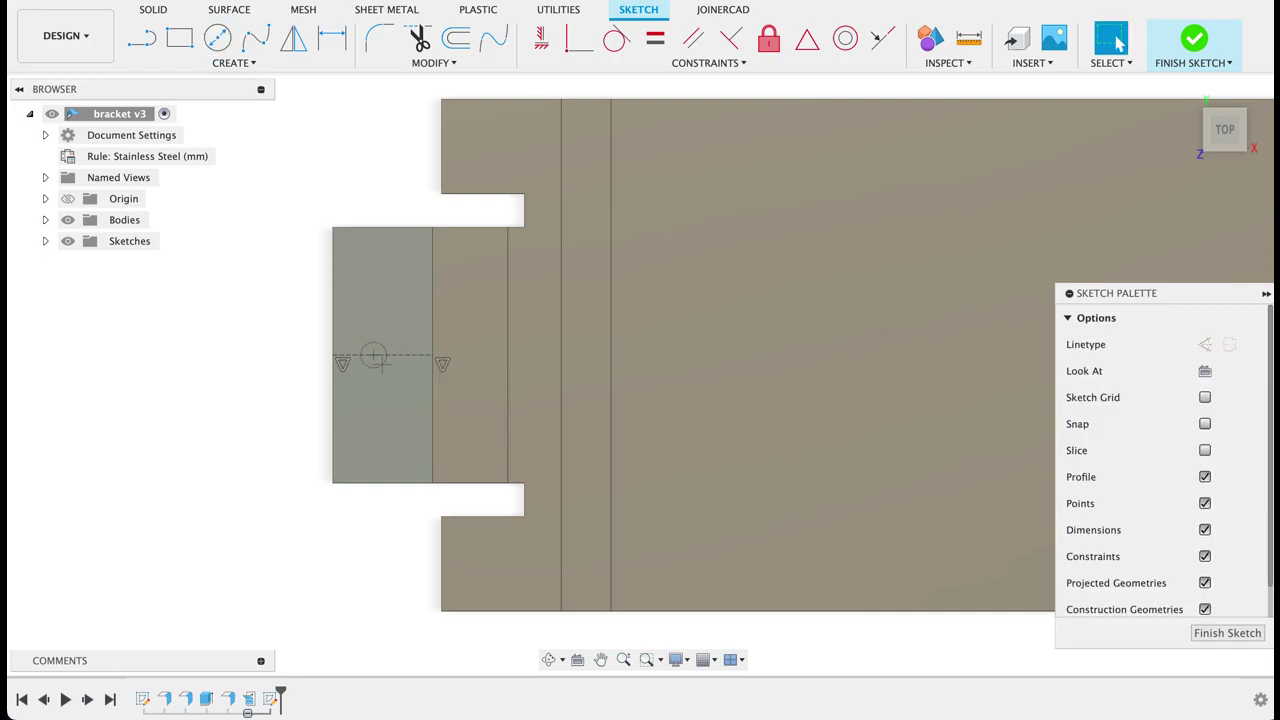
Step: Dimension the hole 3.00 mm from the foot's left edge and finish the sketch
key("d")
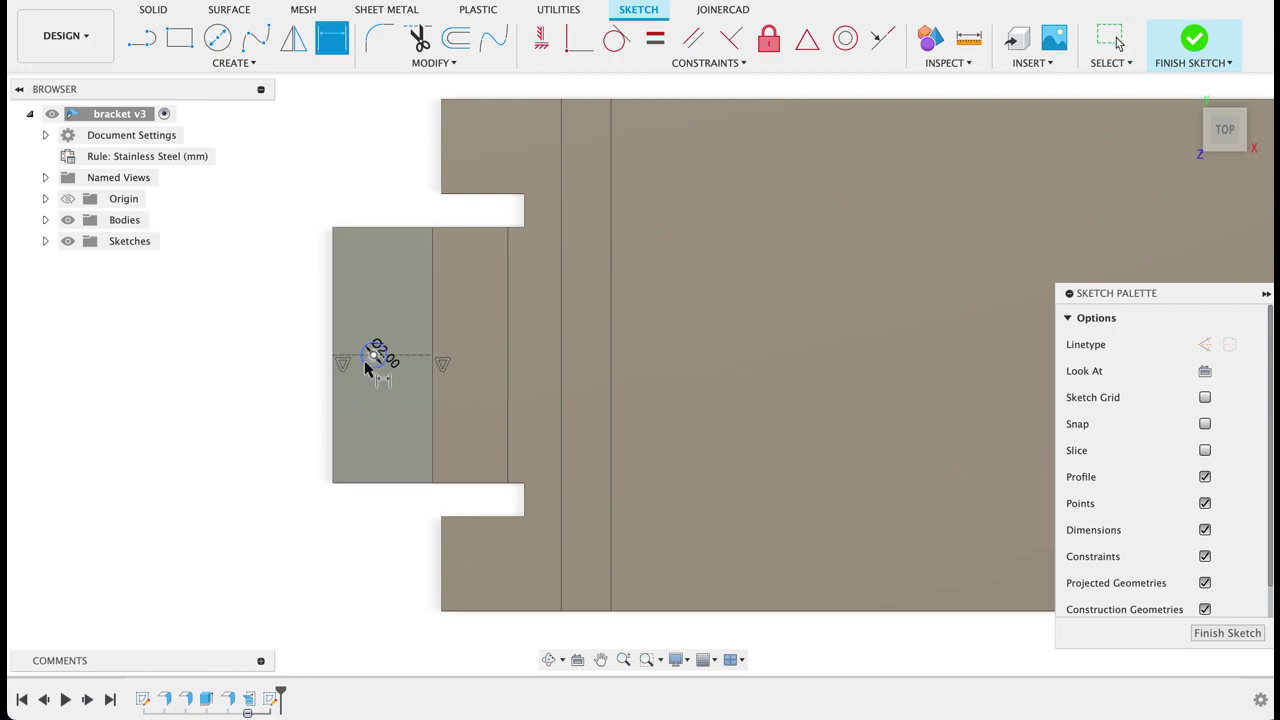
left_click(370, 359)
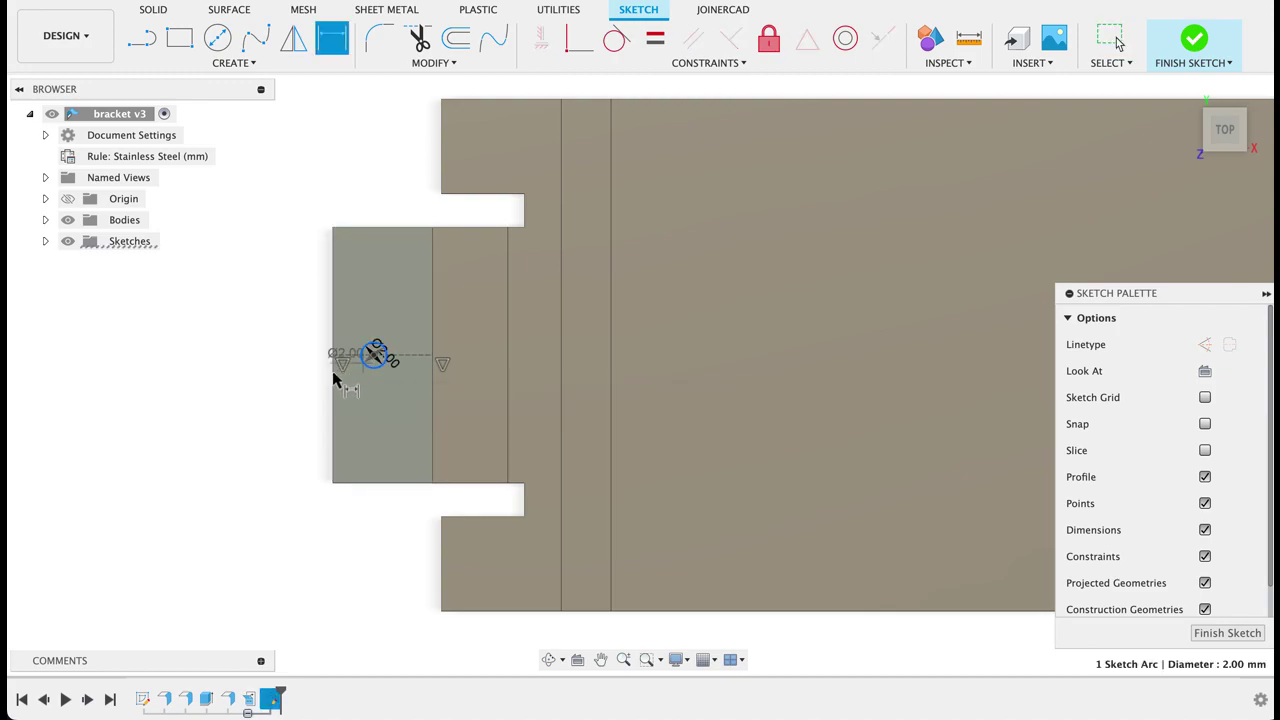
left_click(334, 371)
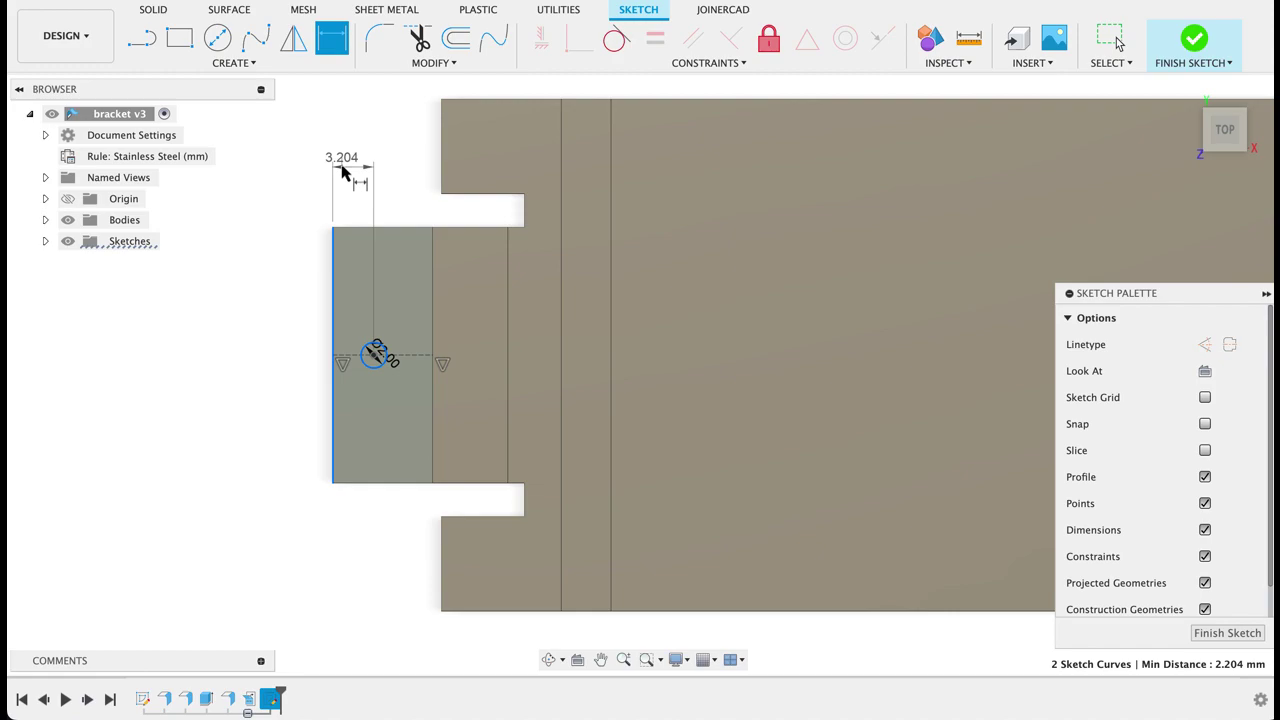
left_click(341, 172)
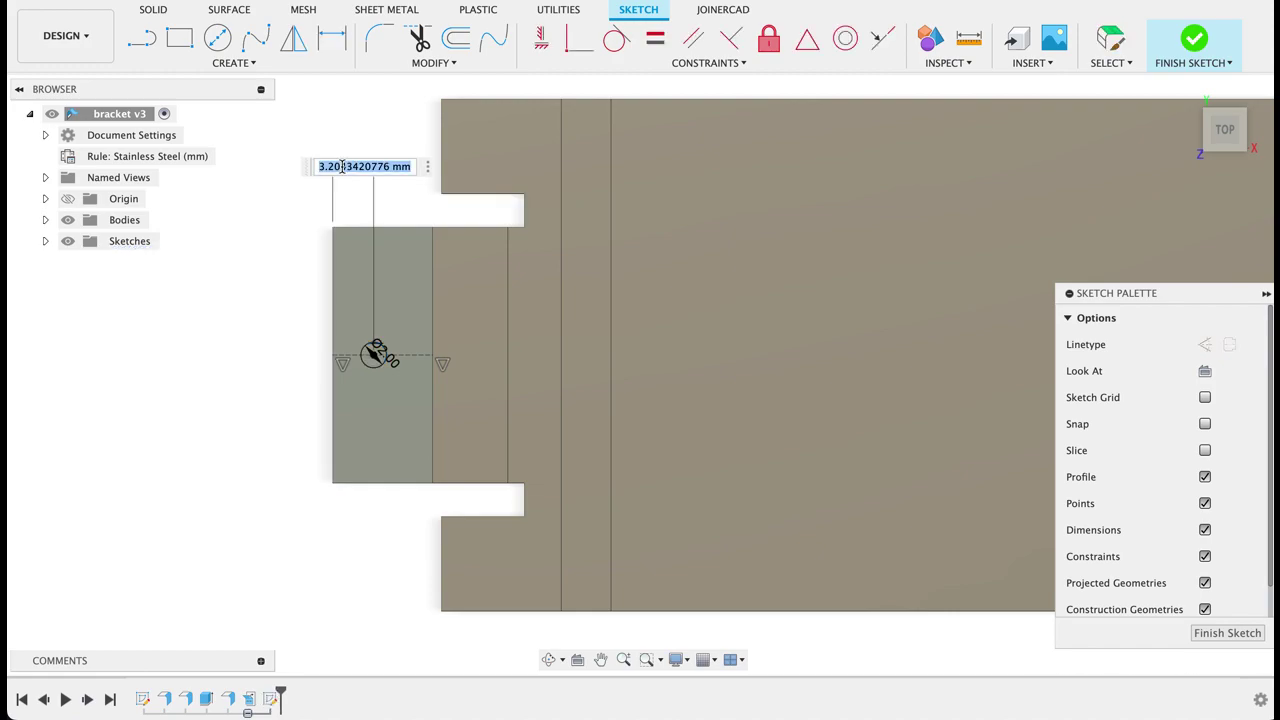
type("4")
key("Return")
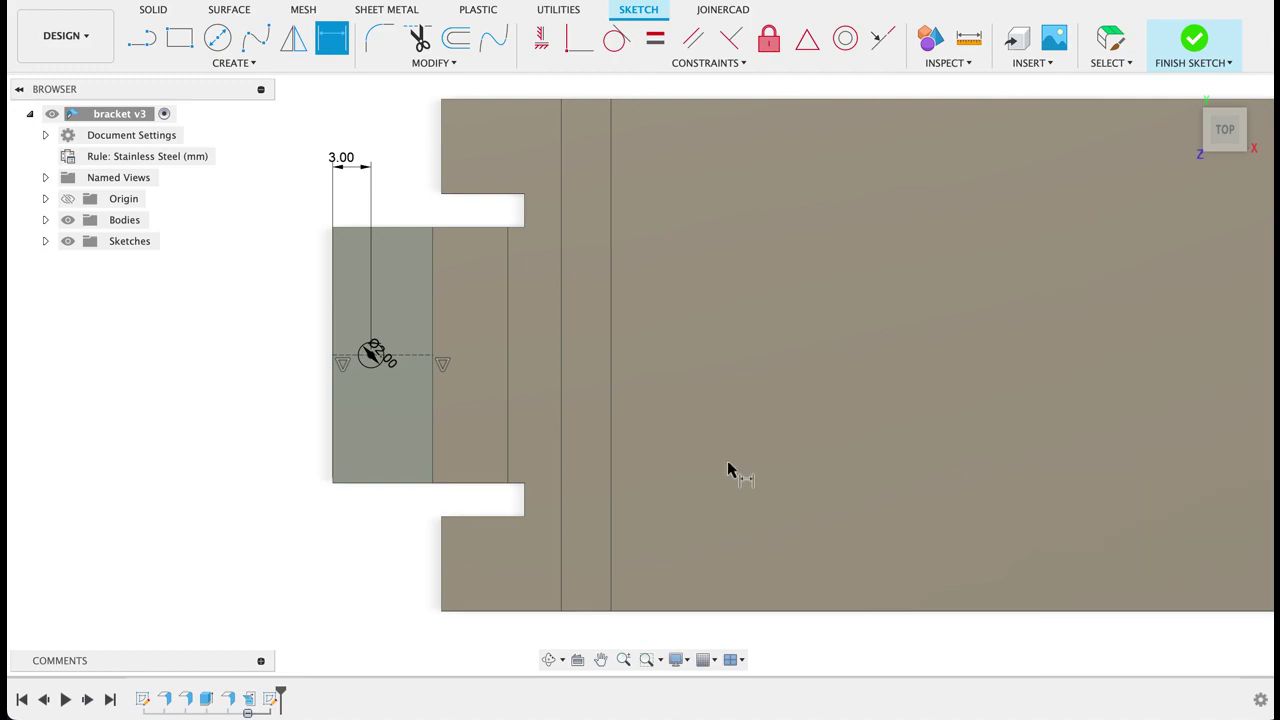
key("Escape")
key("Escape")
key("Escape")
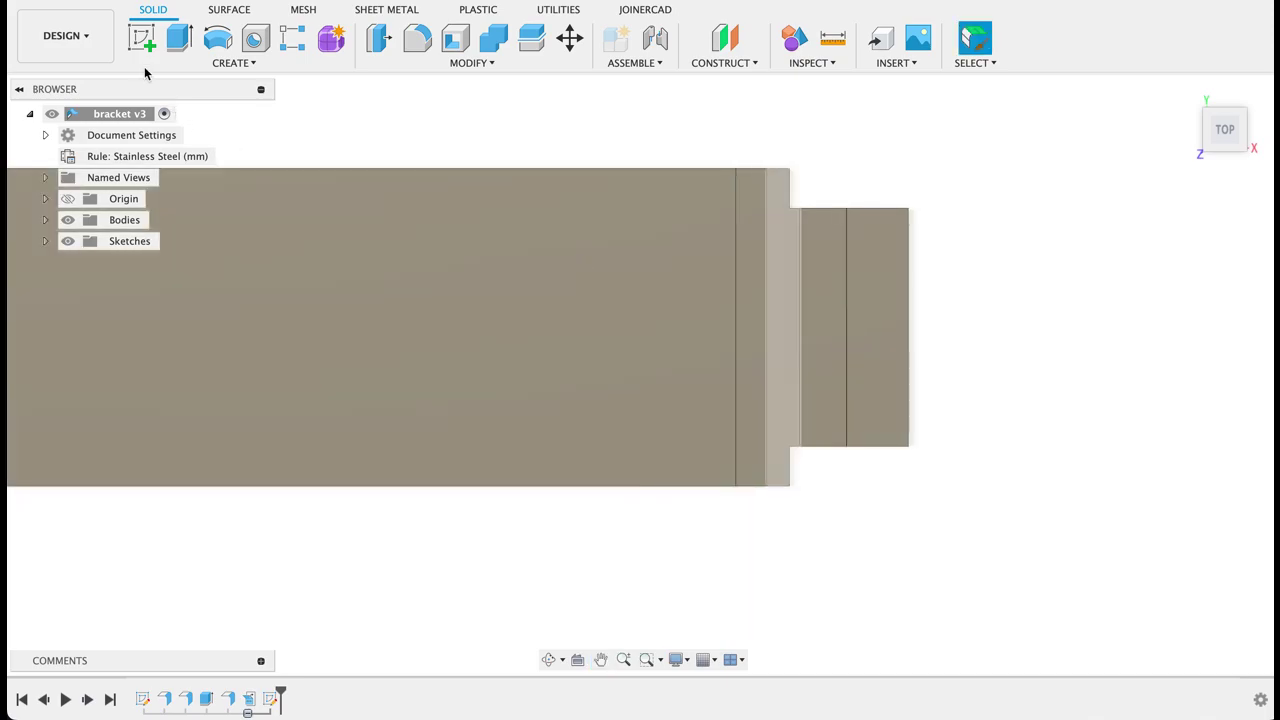
Step: Sketch on the right foot's face and place a 2 mm circle near its top
left_click(143, 40)
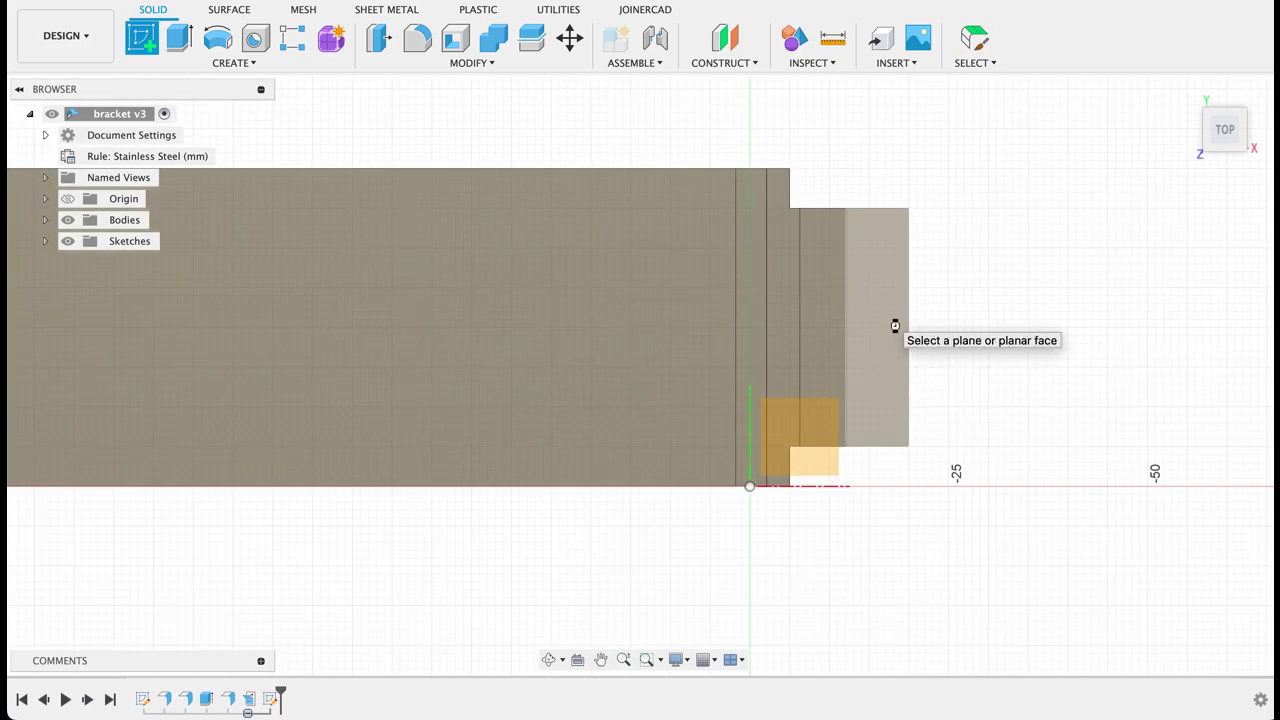
left_click(892, 320)
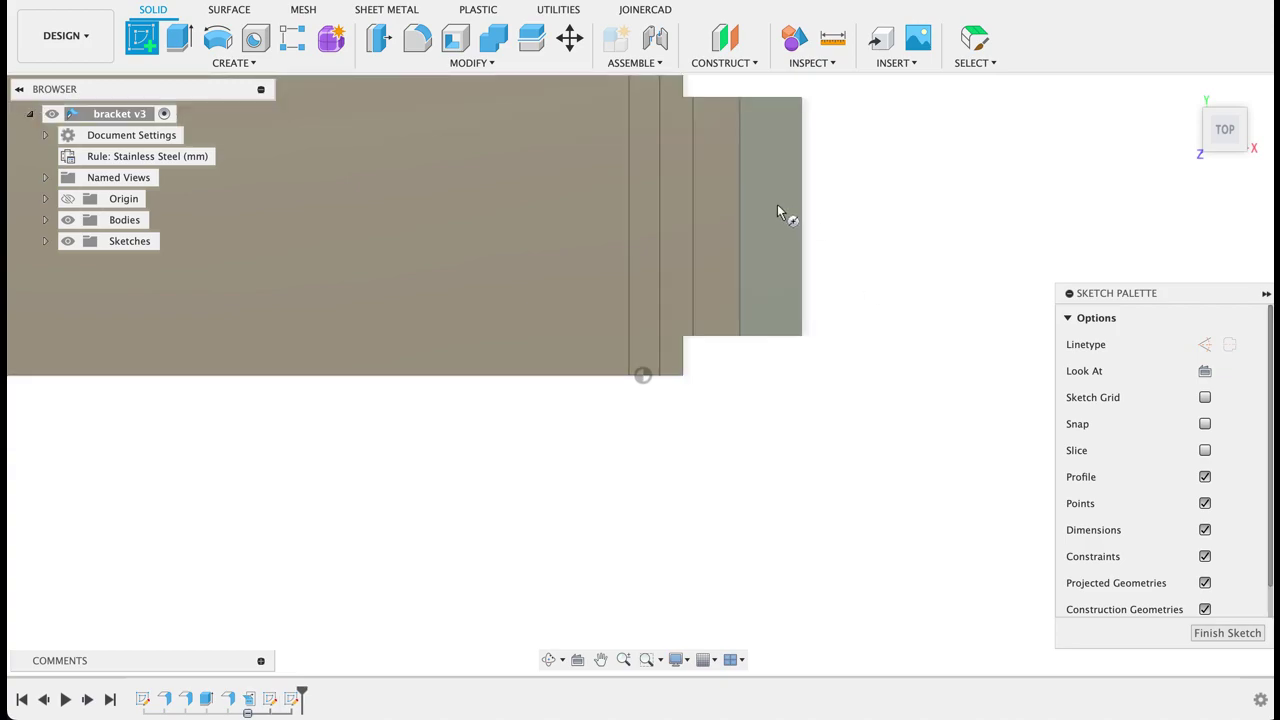
key("c")
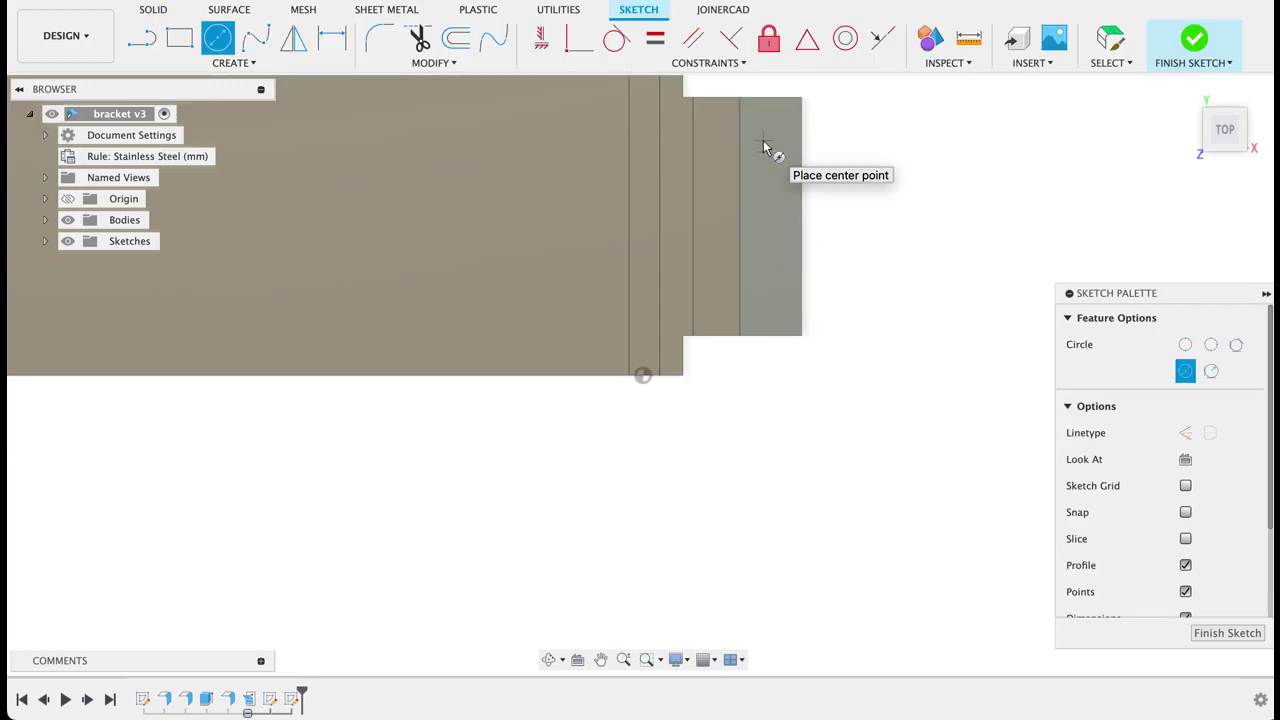
left_click(763, 142)
type("2")
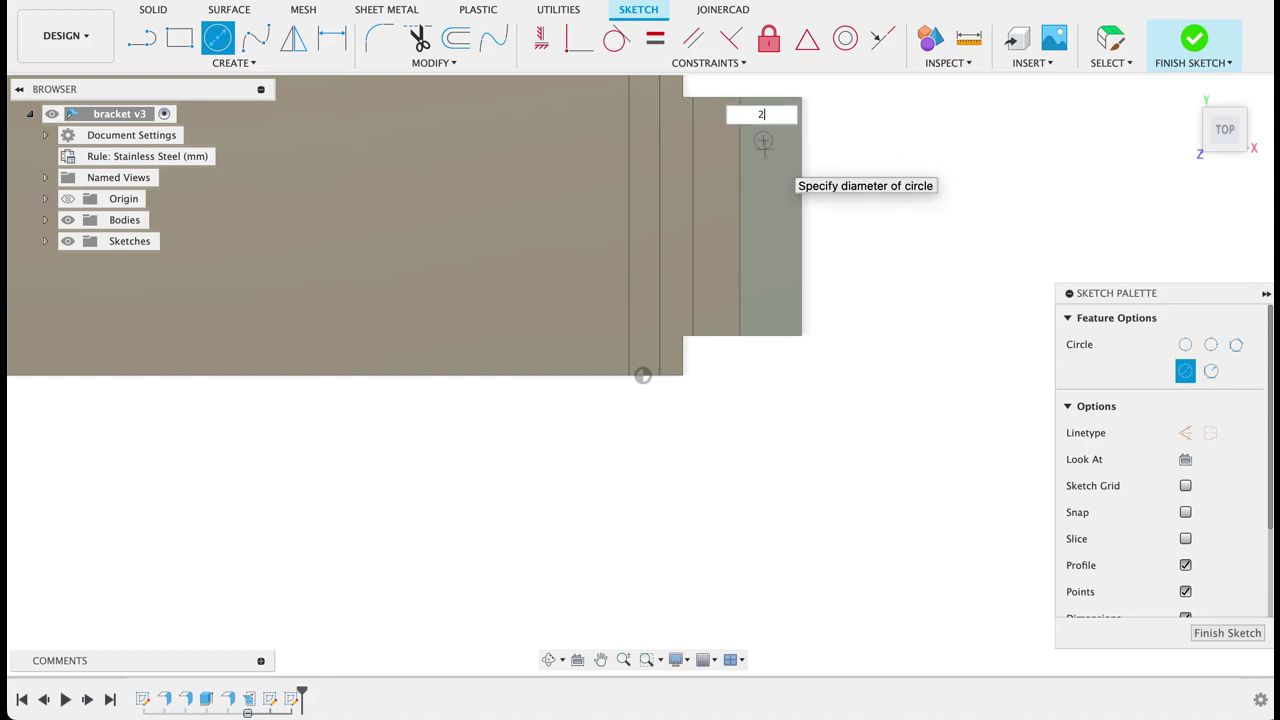
key("Return")
key("Escape")
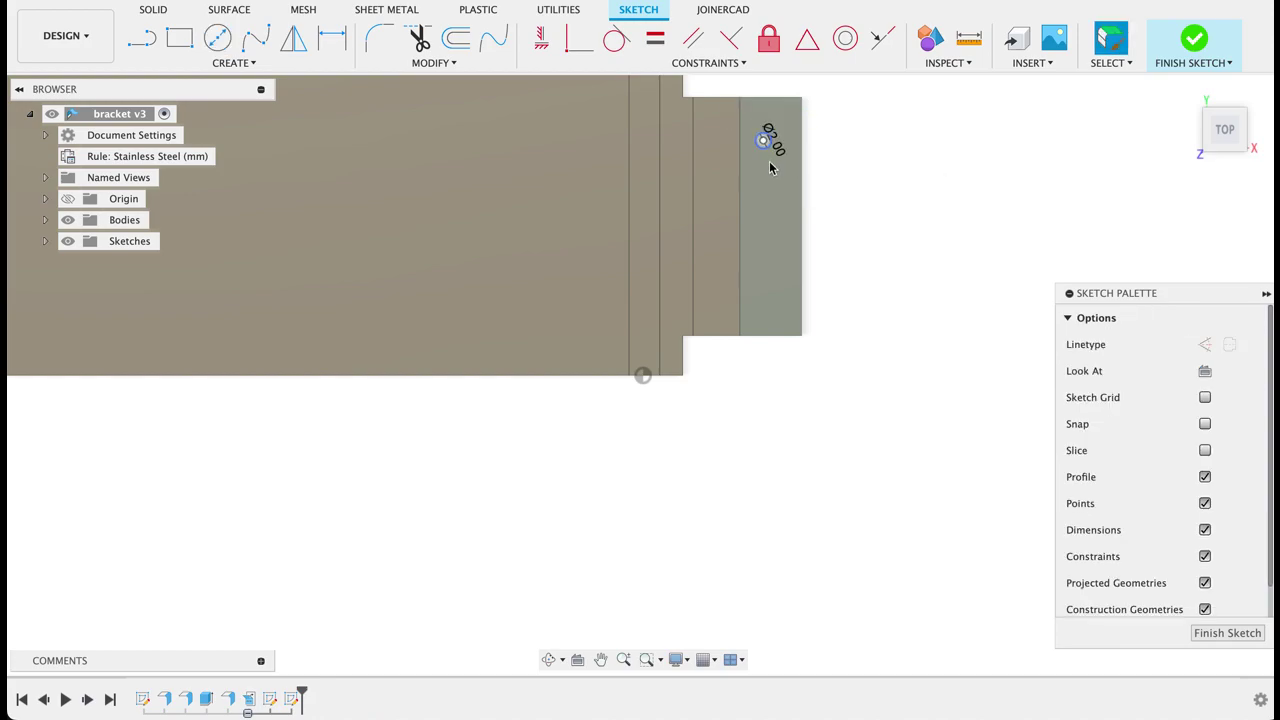
Step: Place a second 2 mm circle lower on the right foot
key("c")
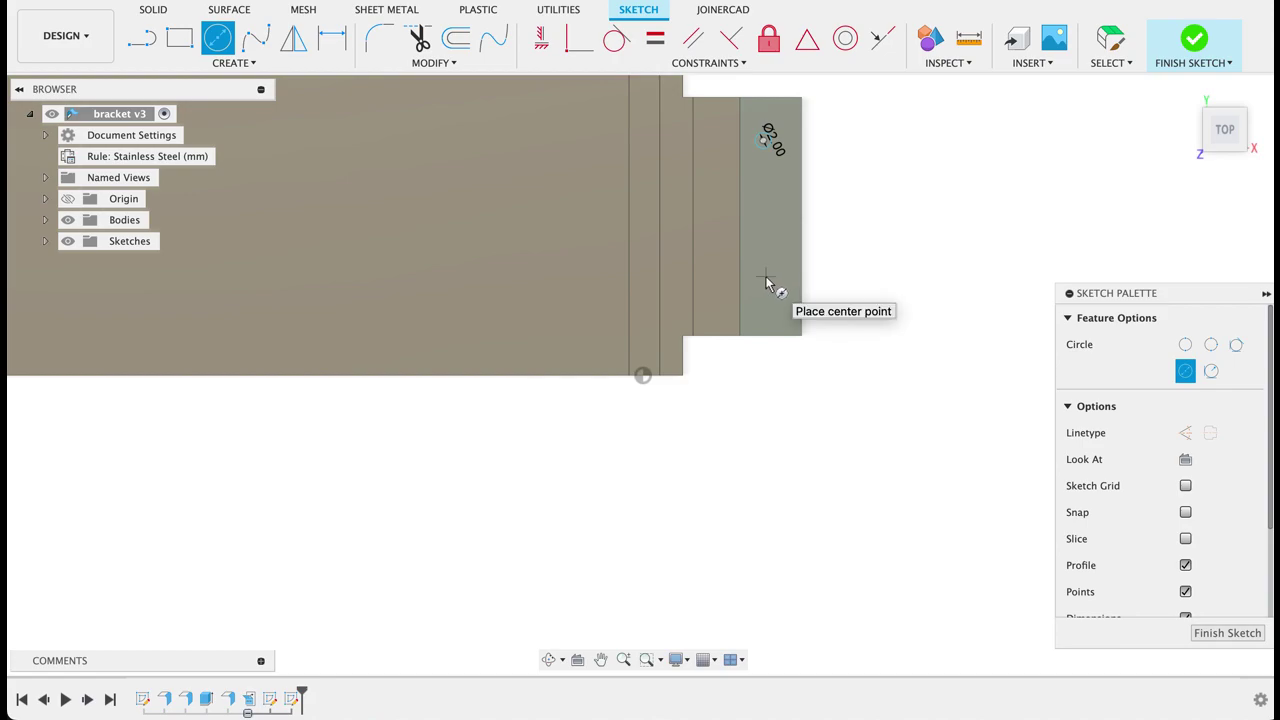
left_click(766, 277)
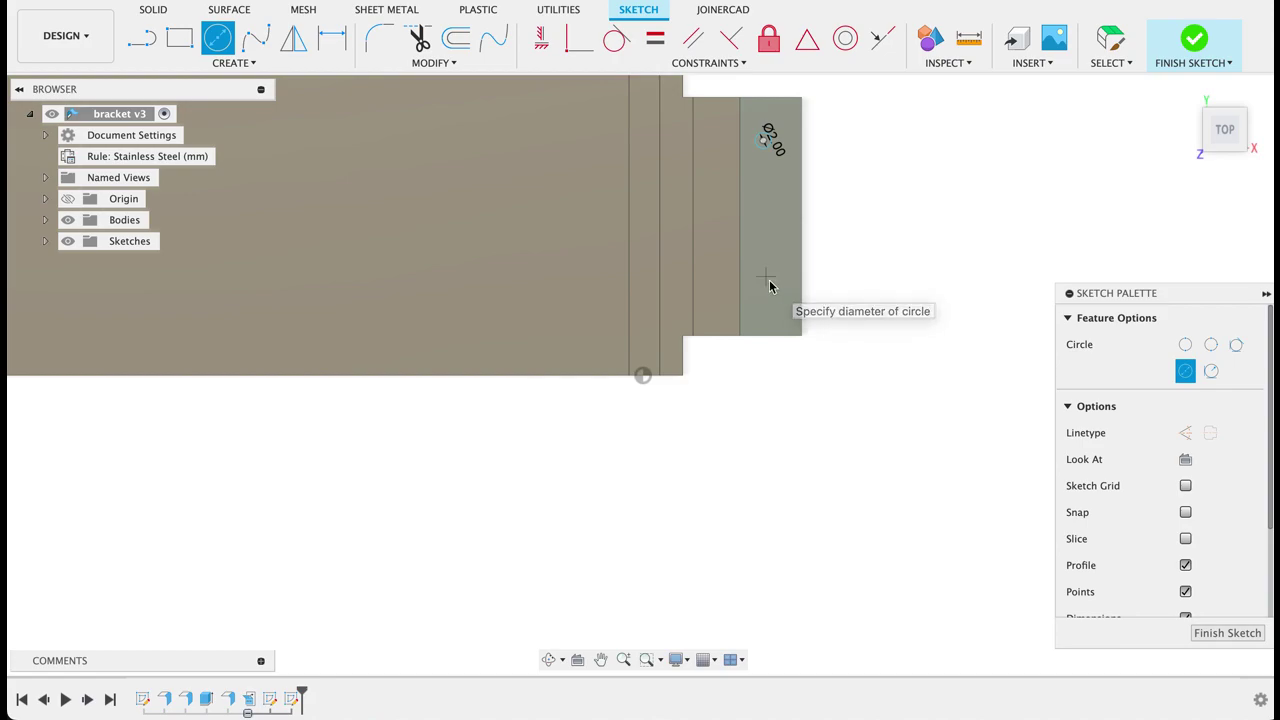
type("2")
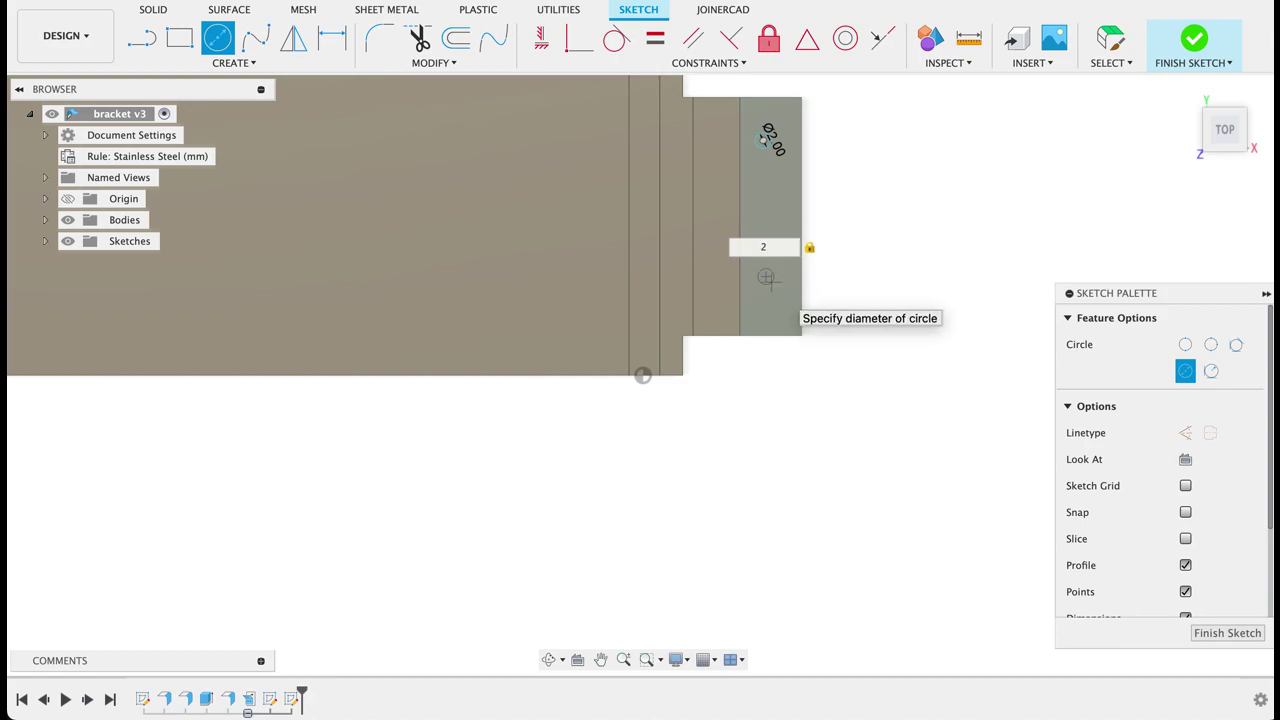
key("Return")
key("Escape")
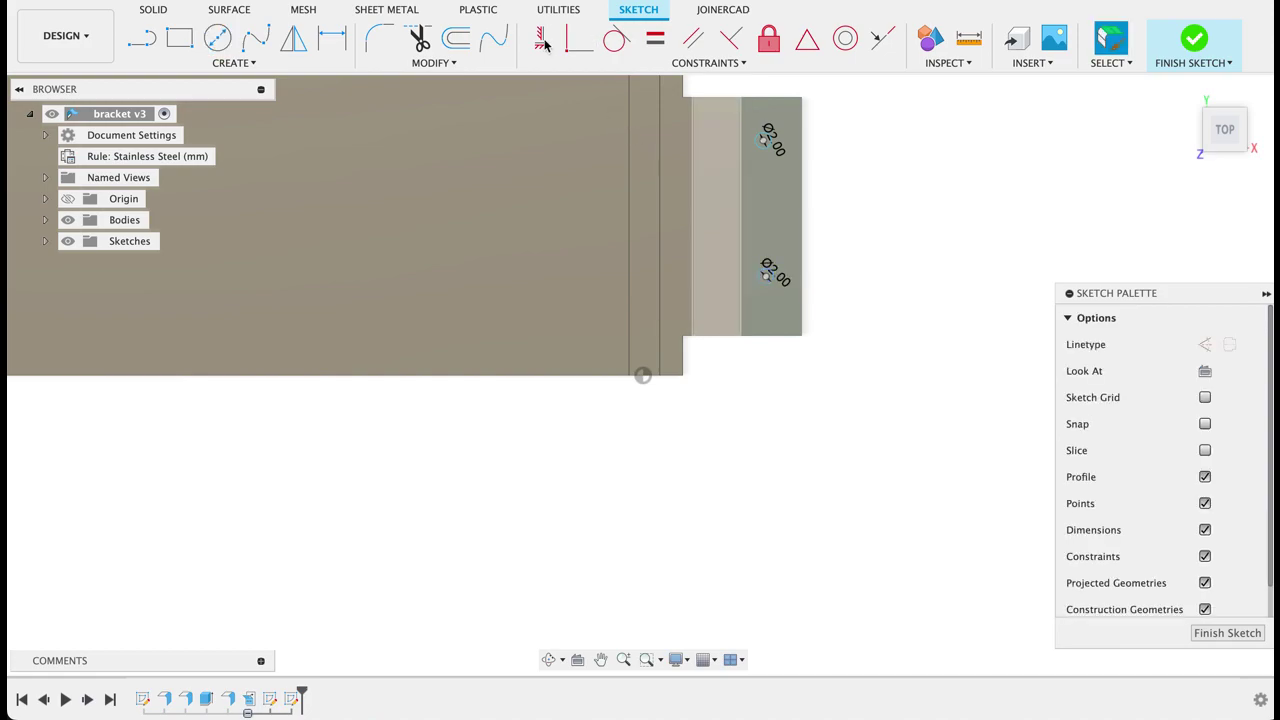
Step: Align the two hole centres vertically with a horizontal/vertical constraint
left_click(541, 38)
left_click(771, 145)
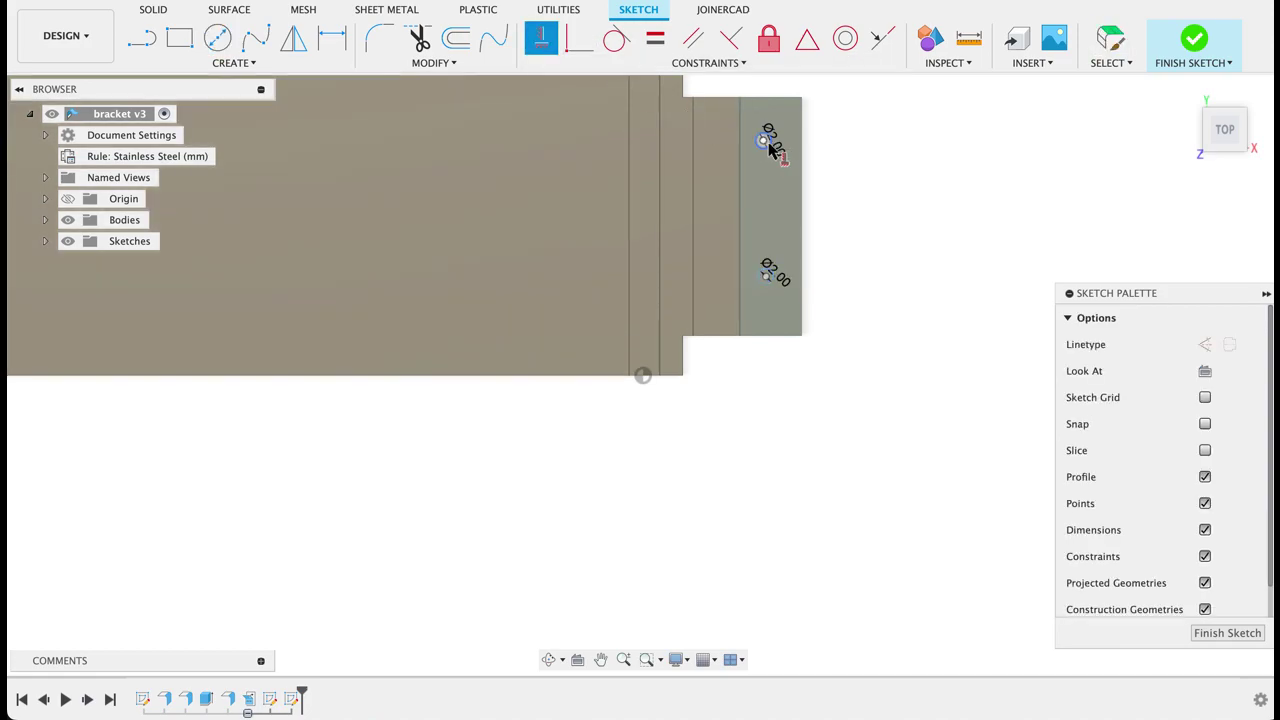
left_click(767, 278)
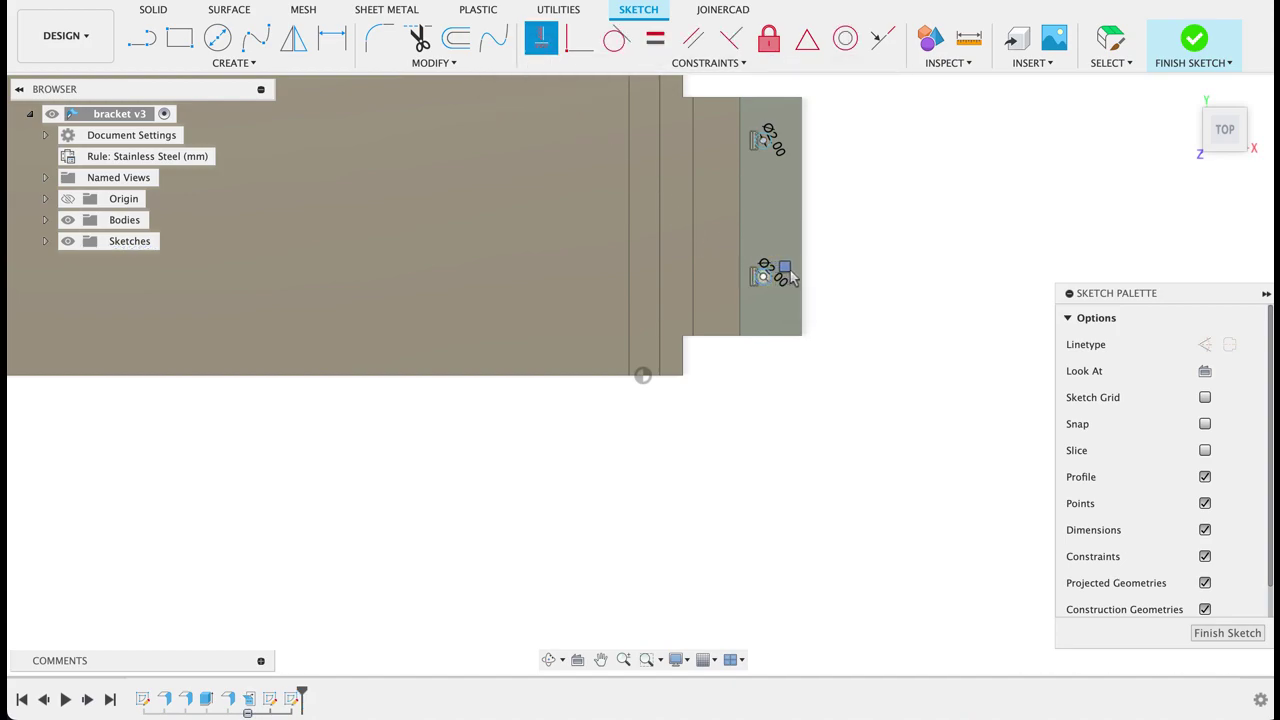
left_click(776, 276)
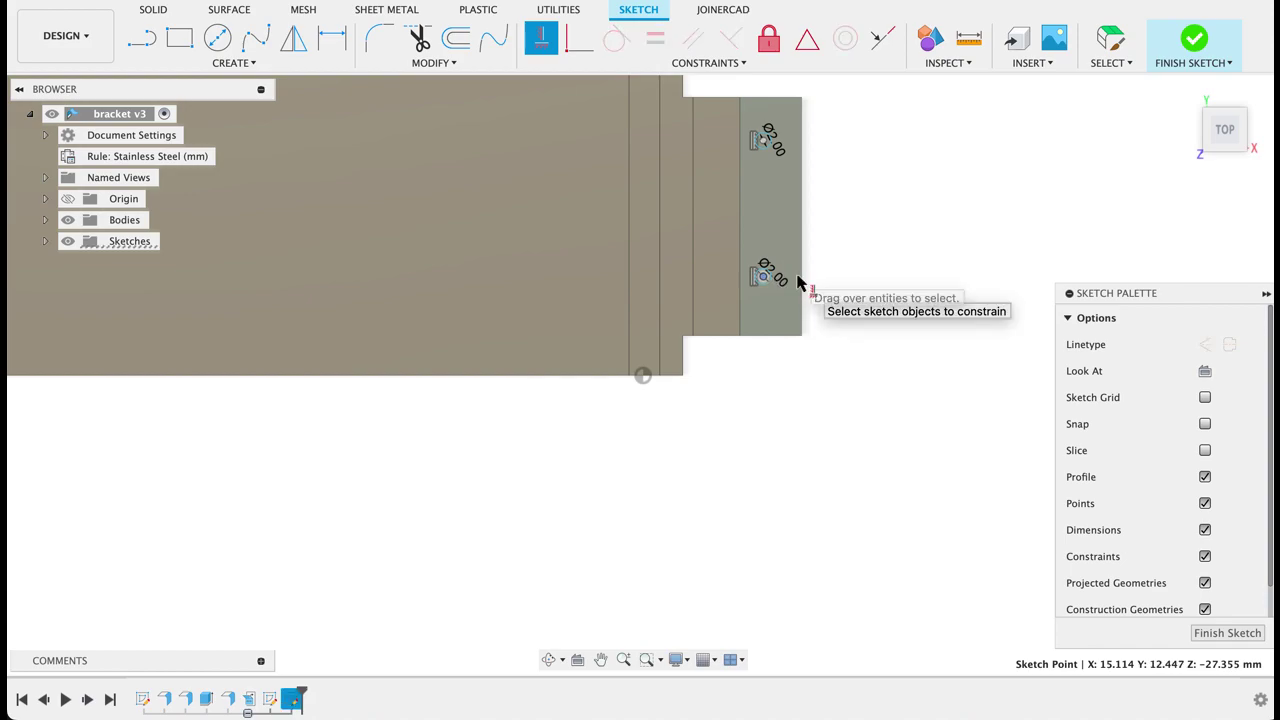
key("Escape")
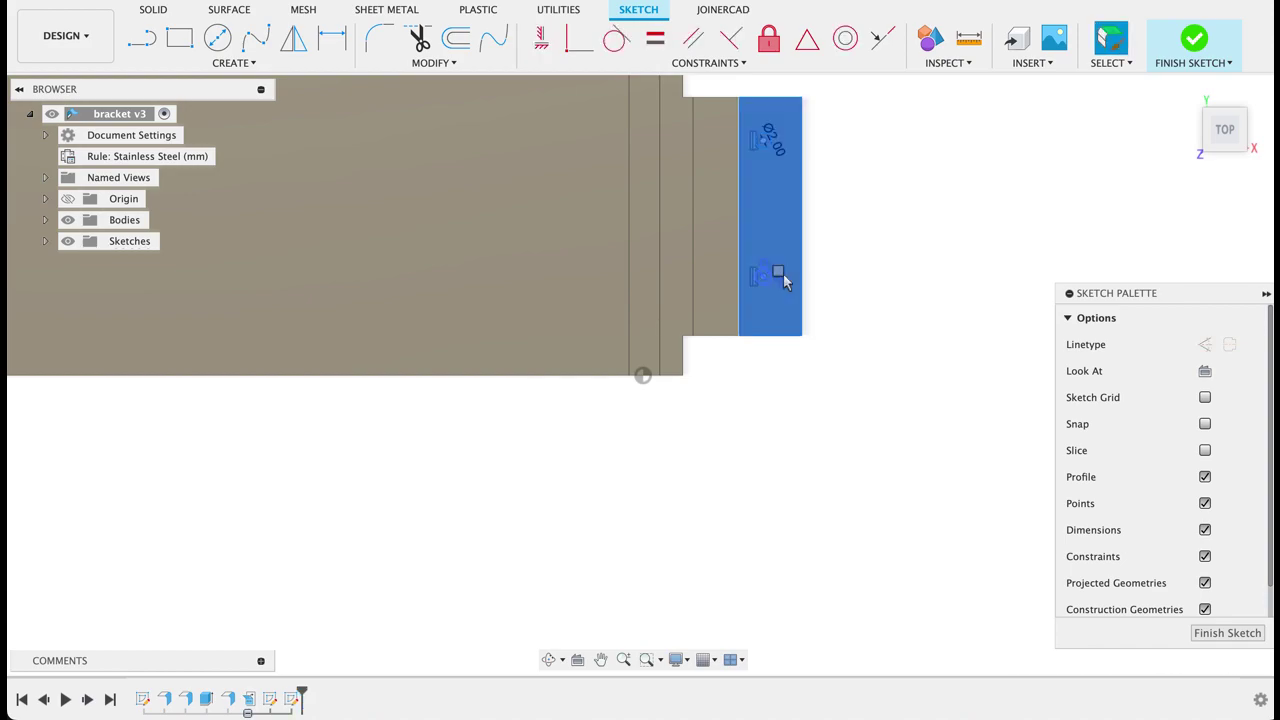
Step: Nudge the lower hole circle slightly right and frame the whole end tab
key("super+a")
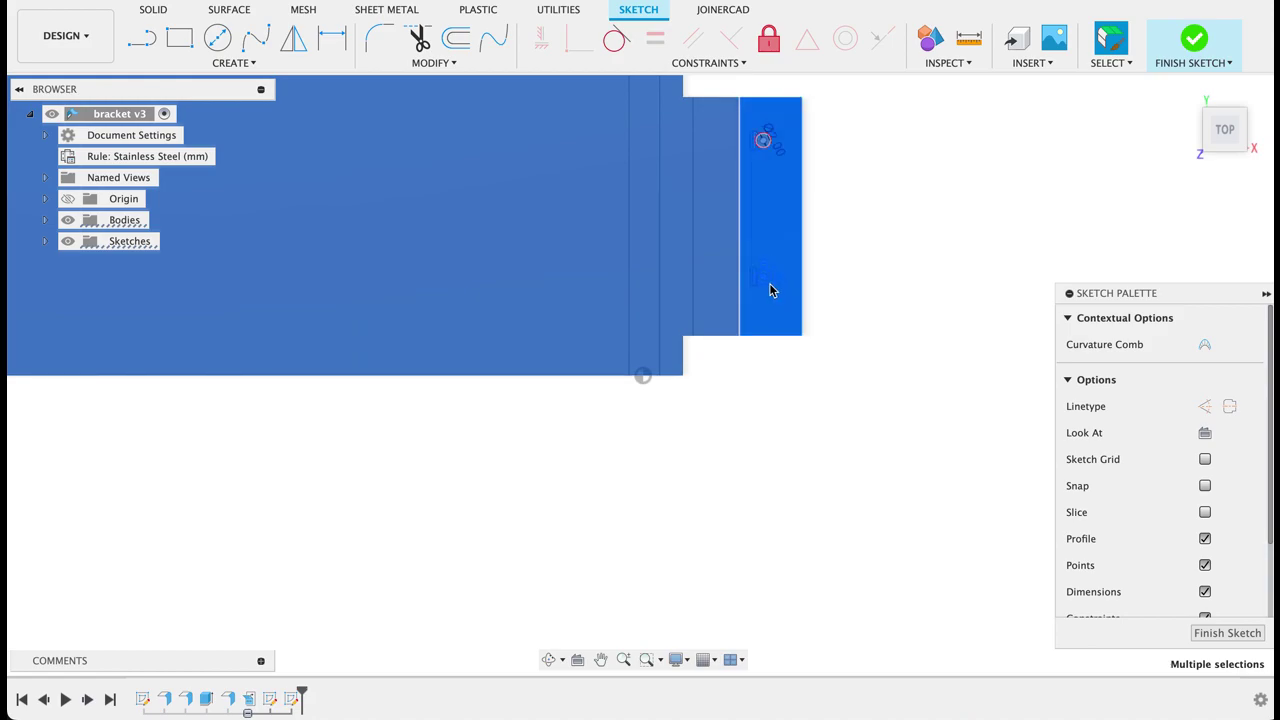
left_click(886, 278)
scroll(760, 280, "up", 1)
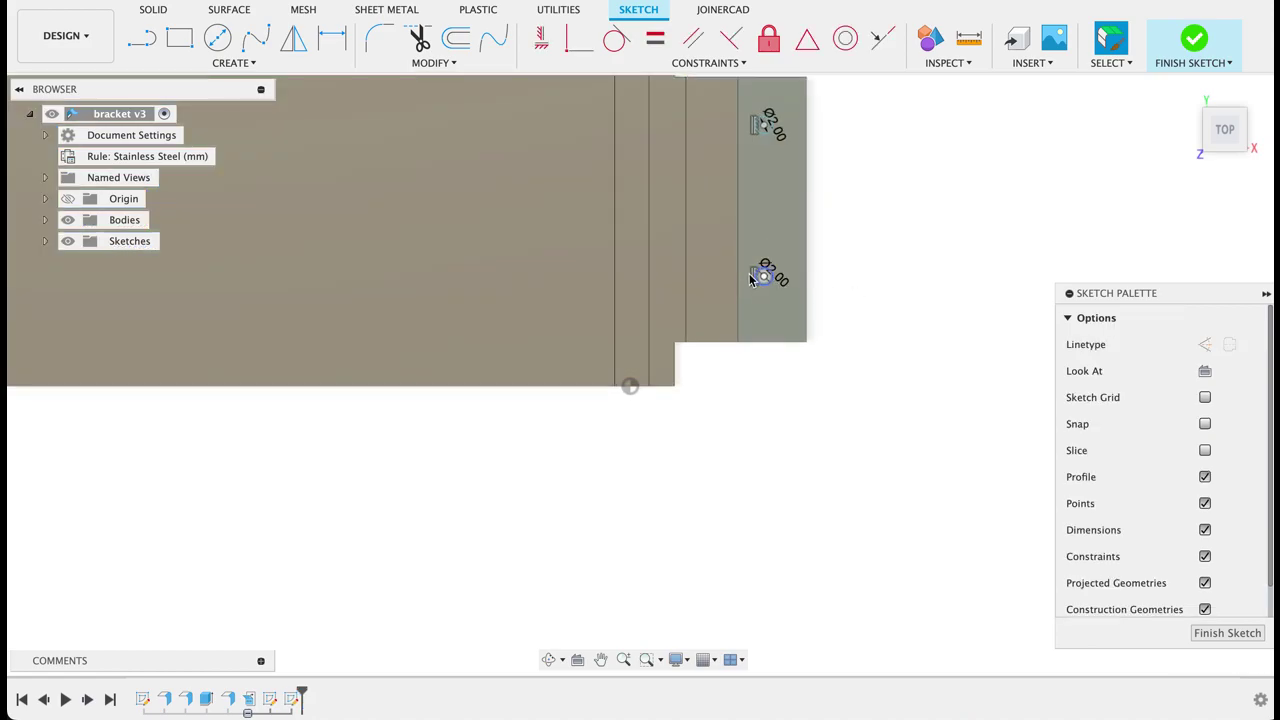
scroll(770, 276, "up", 1)
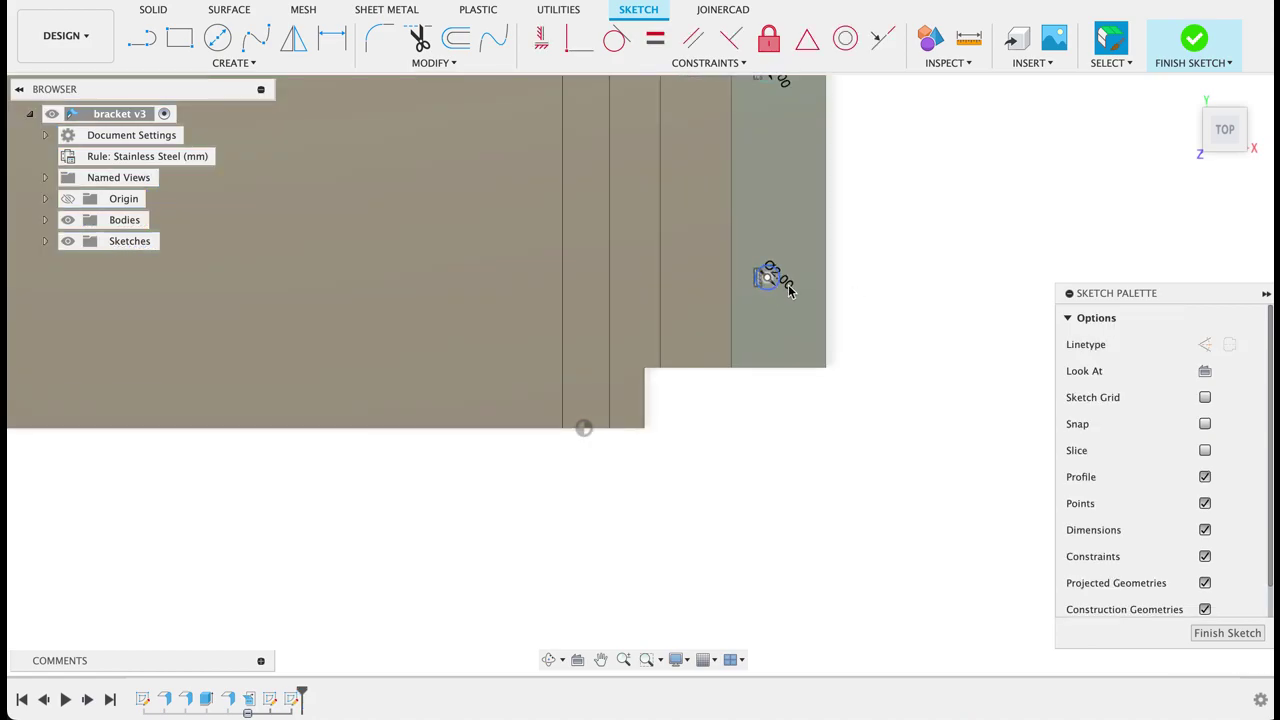
left_click_drag(788, 288, 800, 292)
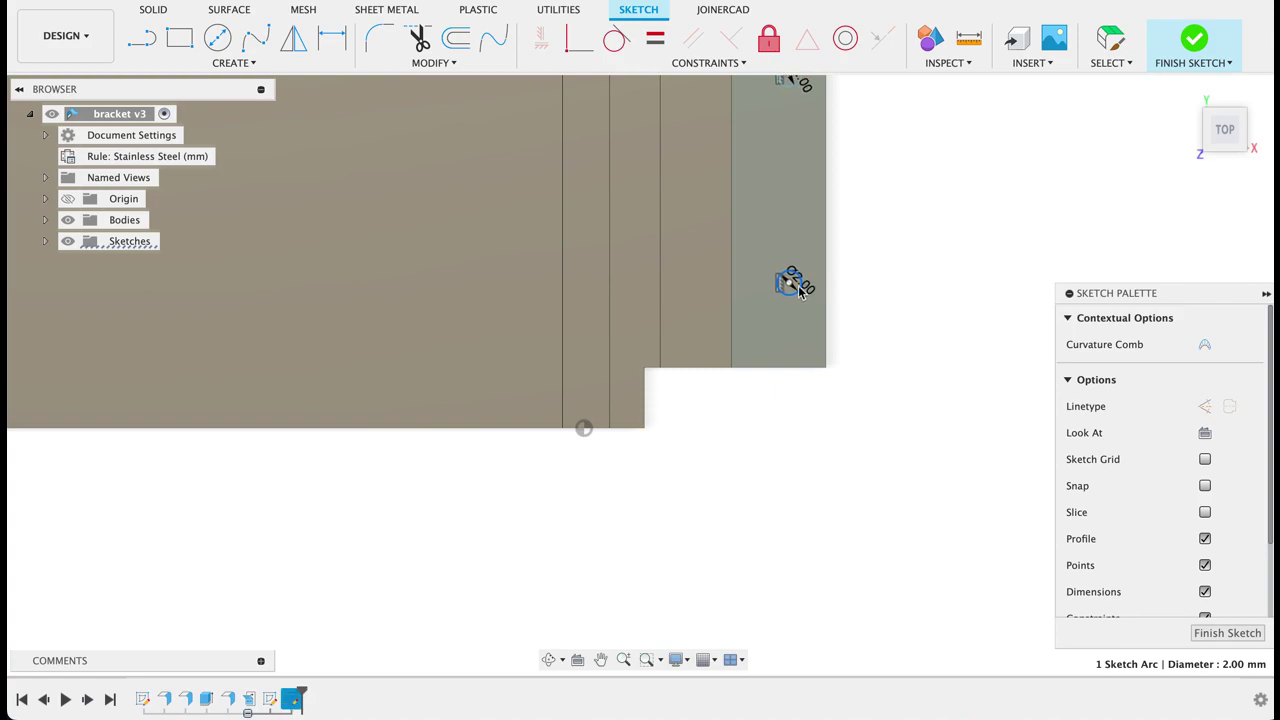
middle_click_drag(862, 272, 865, 302)
Step: Dimension the top hole circle 3 mm from the tab's end edge
key("d")
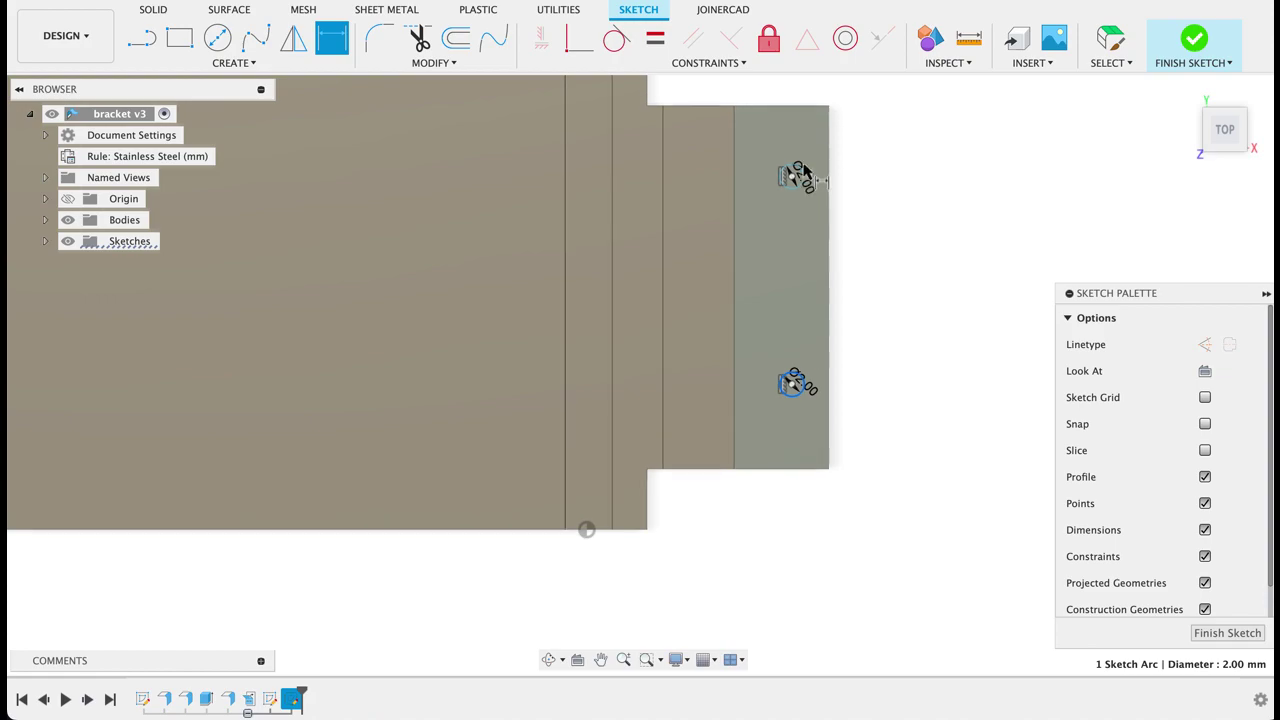
left_click(806, 185)
key("Escape")
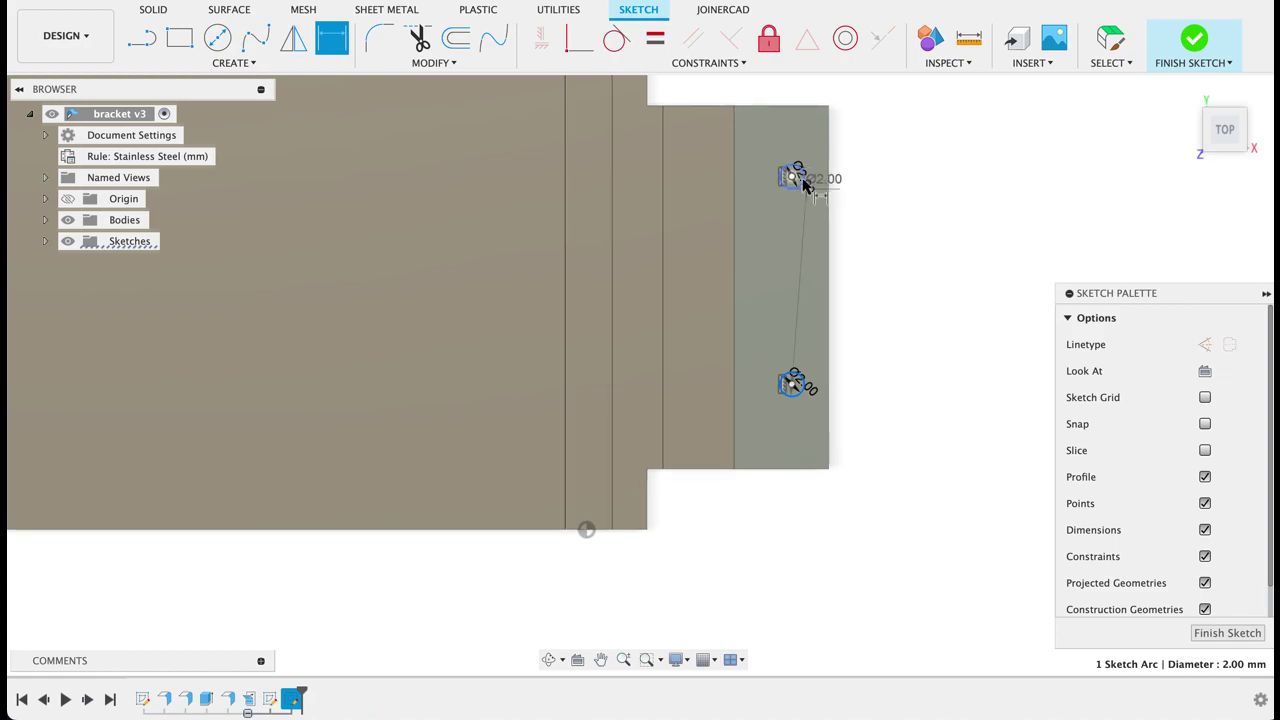
key("Escape")
key("d")
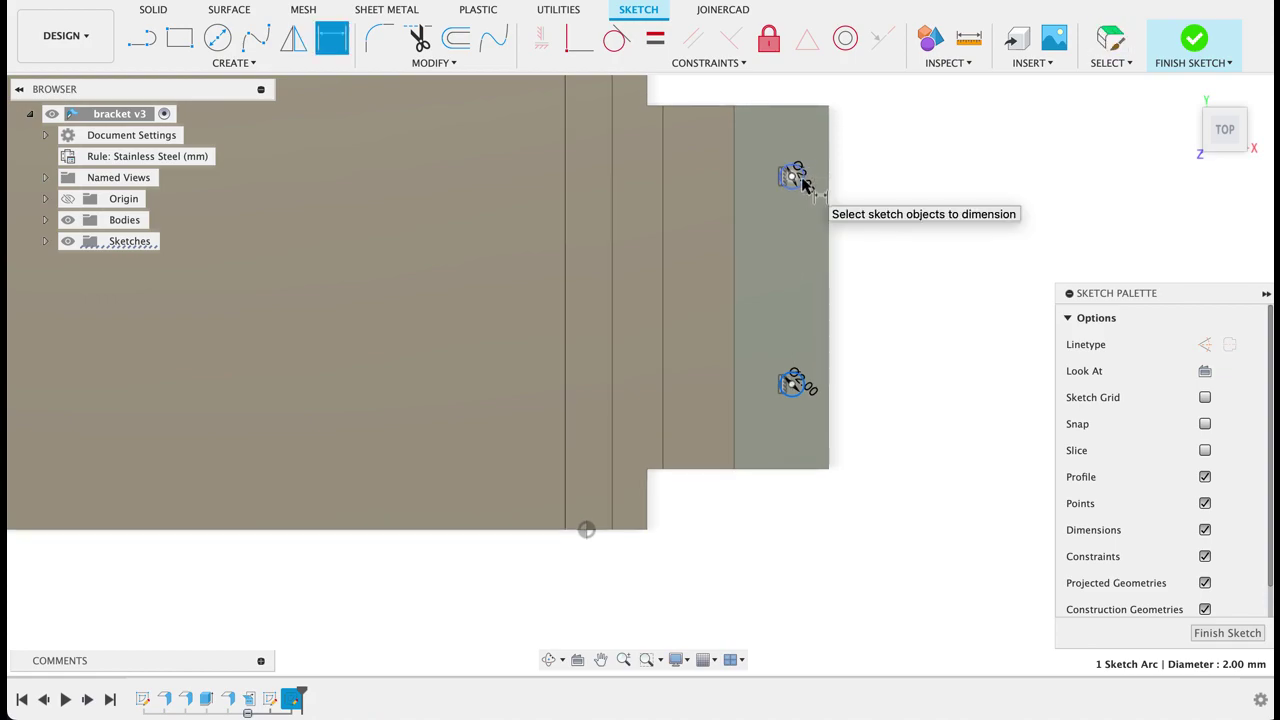
left_click(830, 188)
key("Escape")
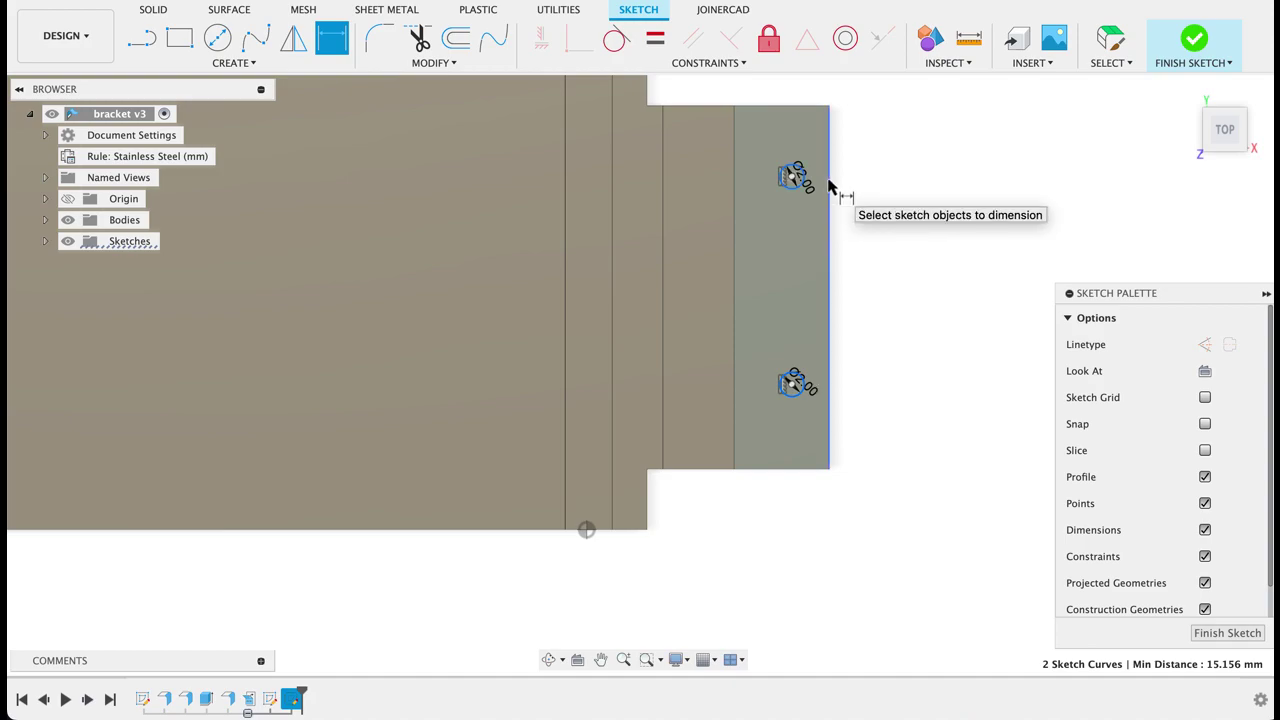
left_click(811, 93)
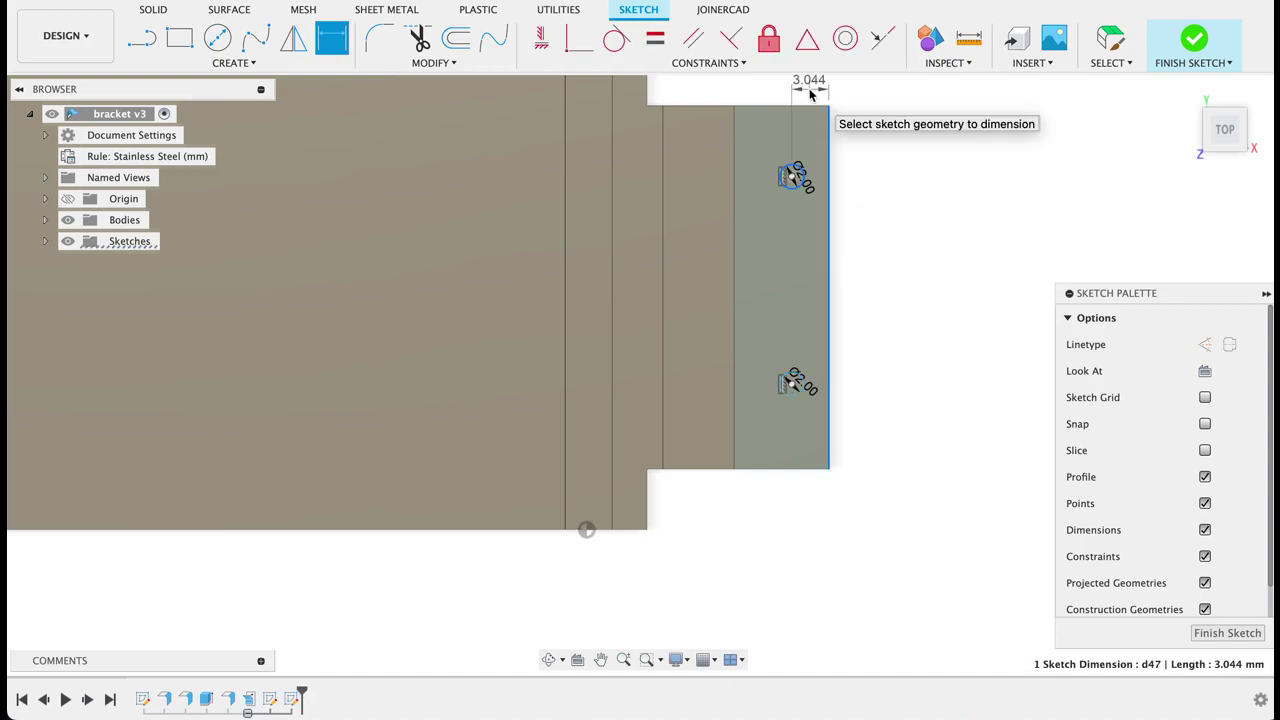
type("1")
key("Return")
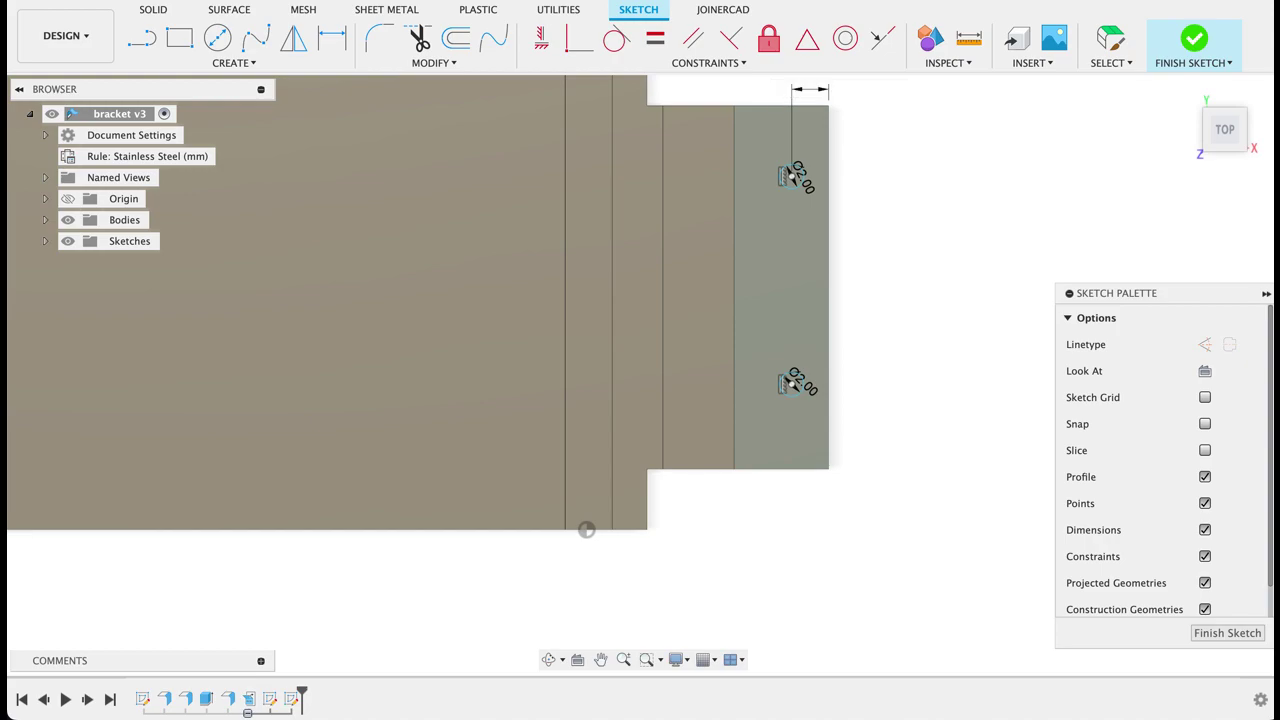
Step: Place the hole centres 5 mm from the tab's top and bottom edges, then finish the sketch
left_click(794, 177)
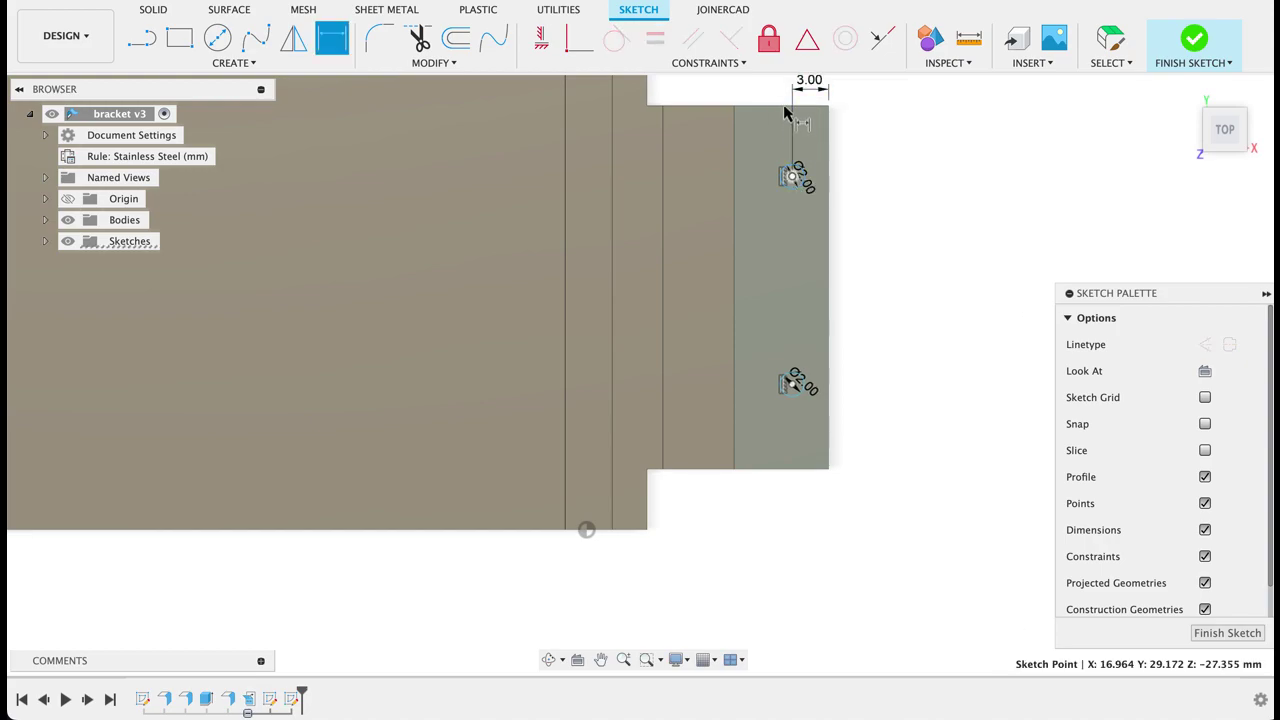
left_click(786, 112)
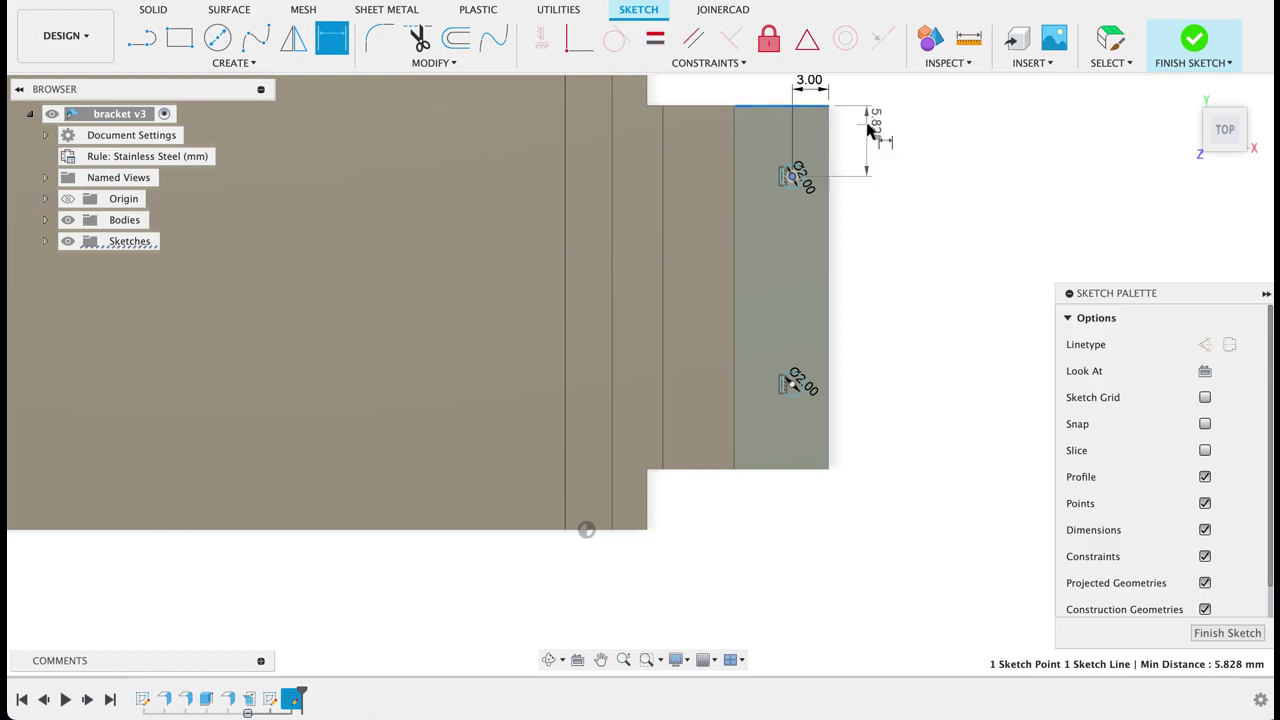
left_click(870, 130)
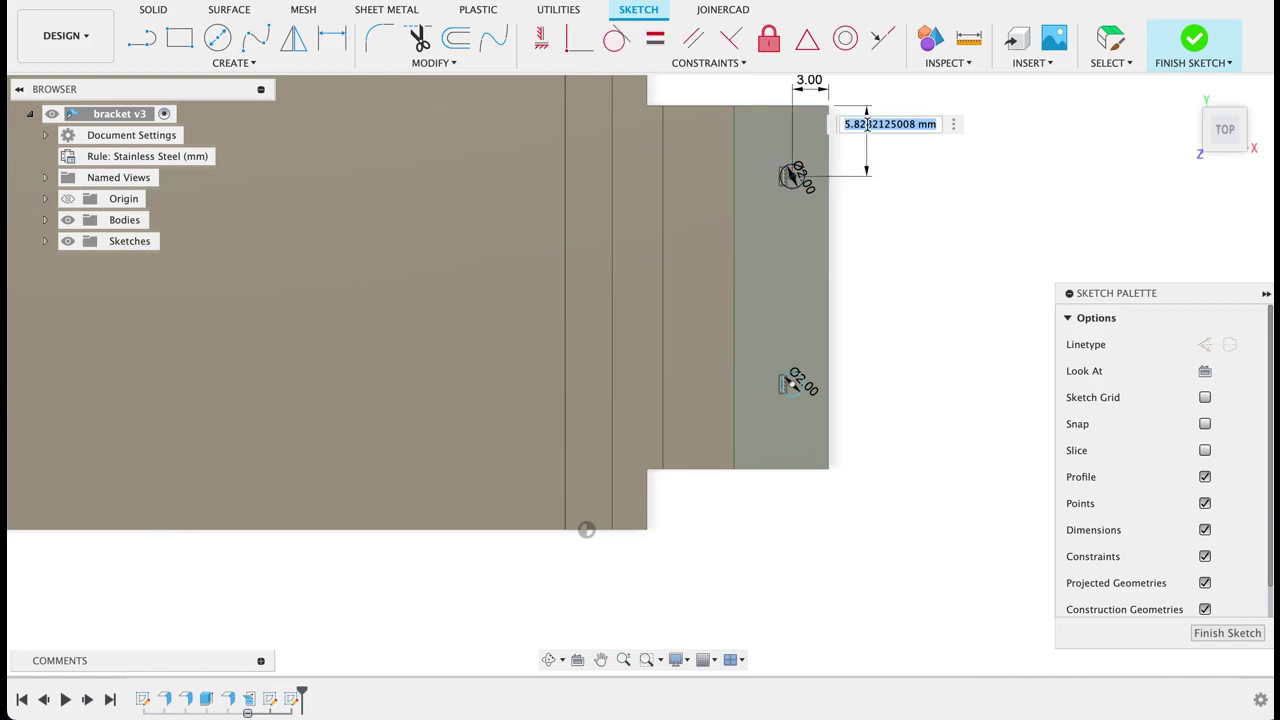
type("5")
key("Return")
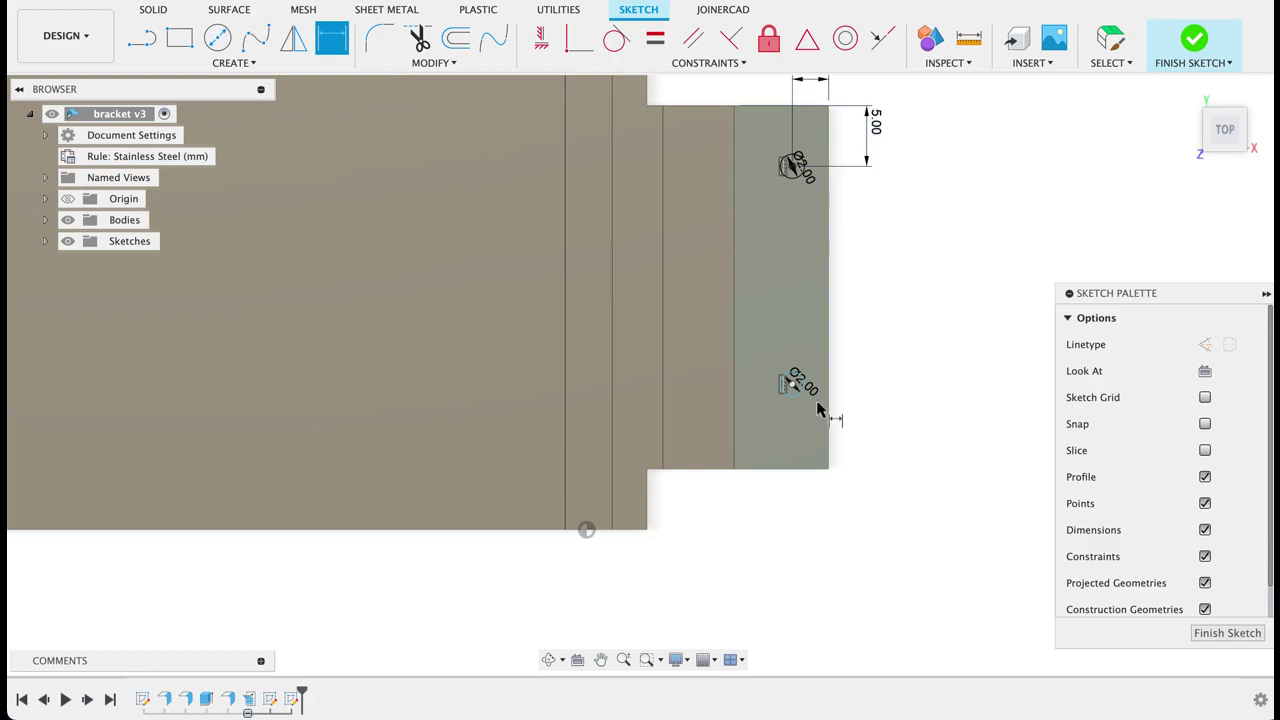
left_click(796, 385)
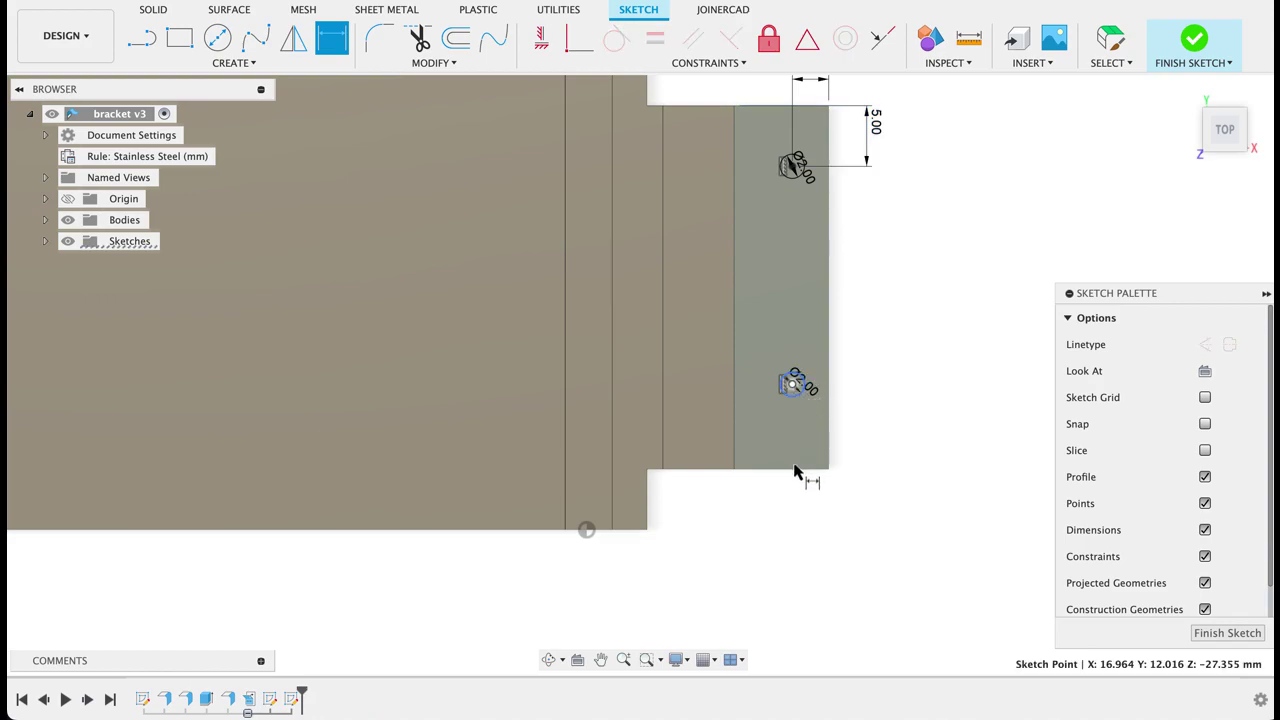
left_click(795, 469)
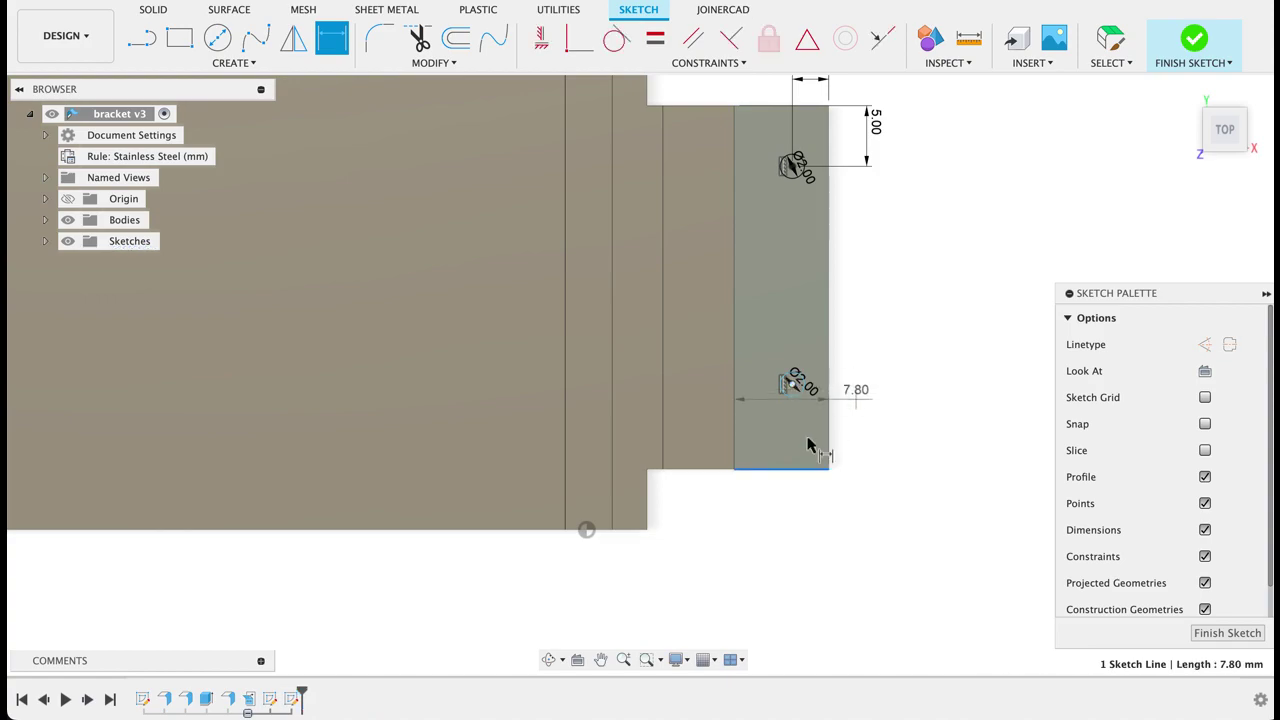
left_click(795, 383)
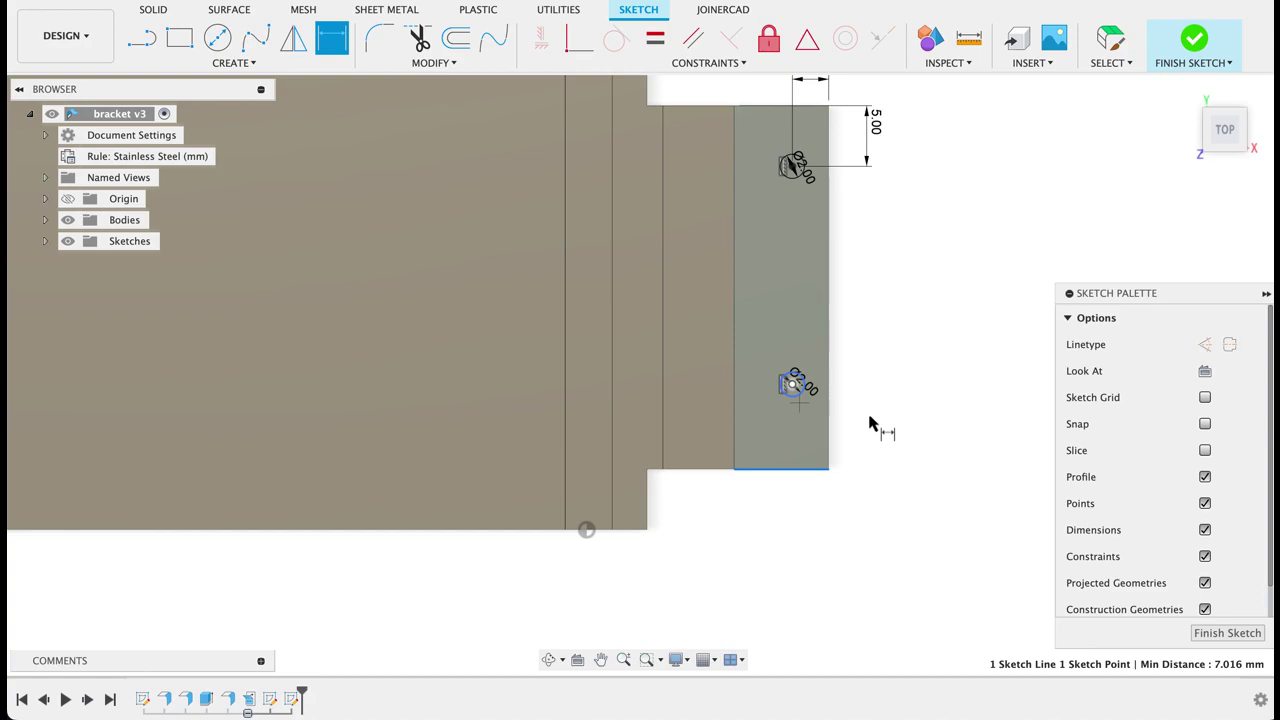
left_click(869, 423)
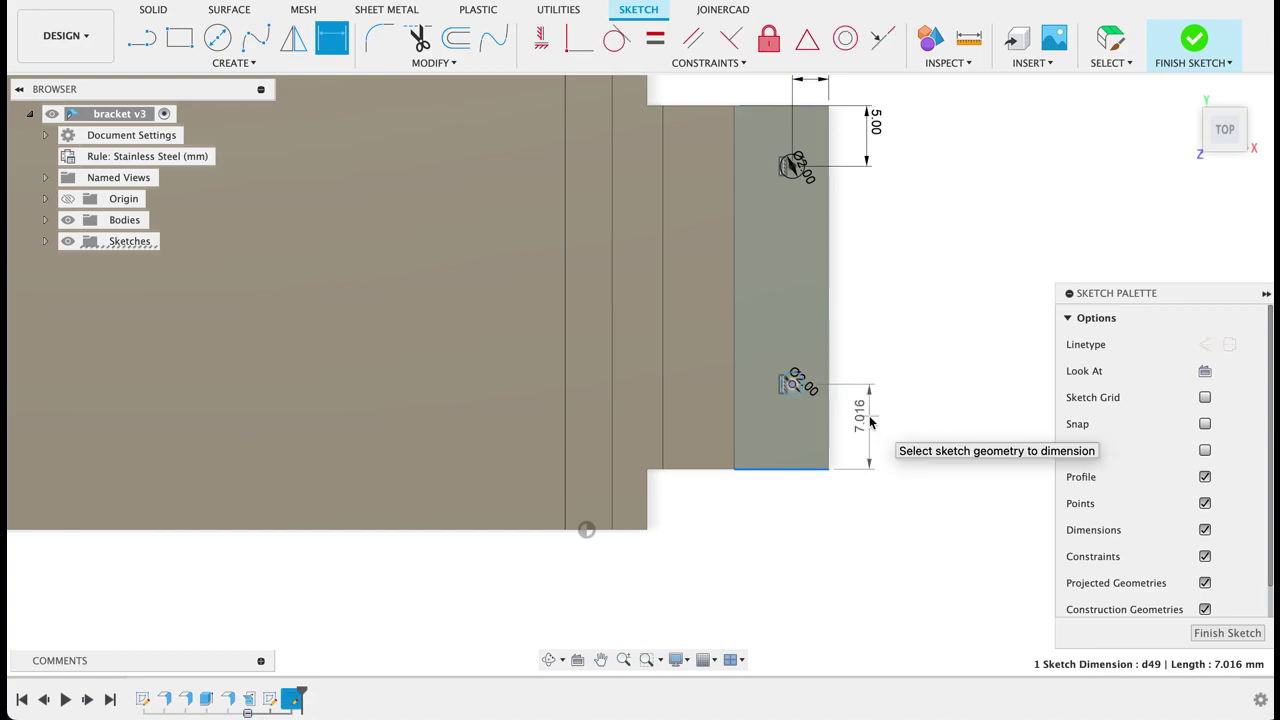
type("5")
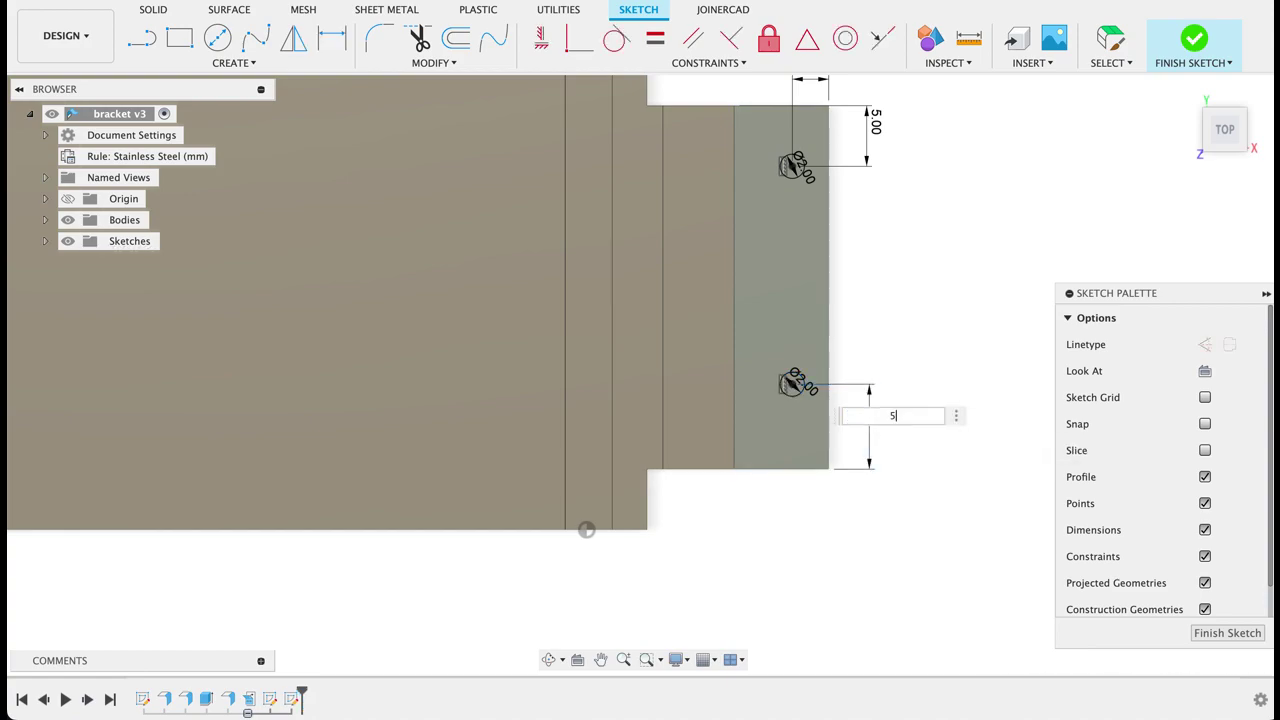
key("Return")
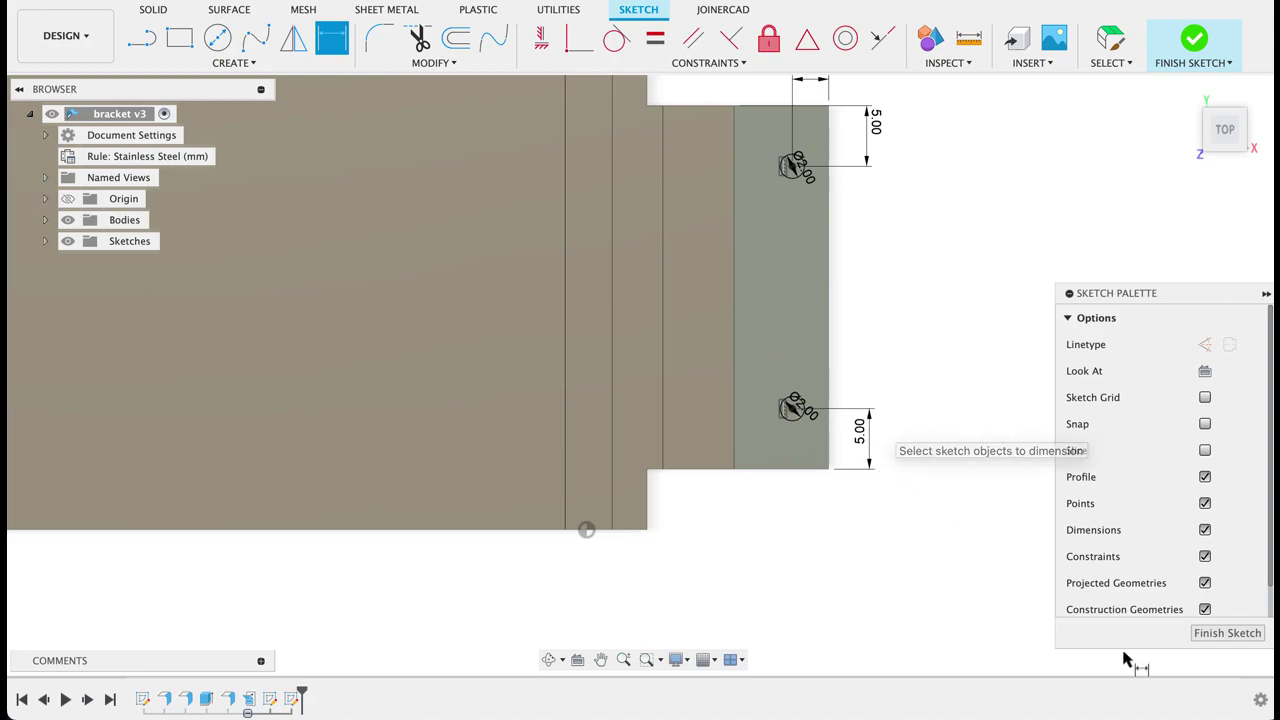
left_click(1224, 633)
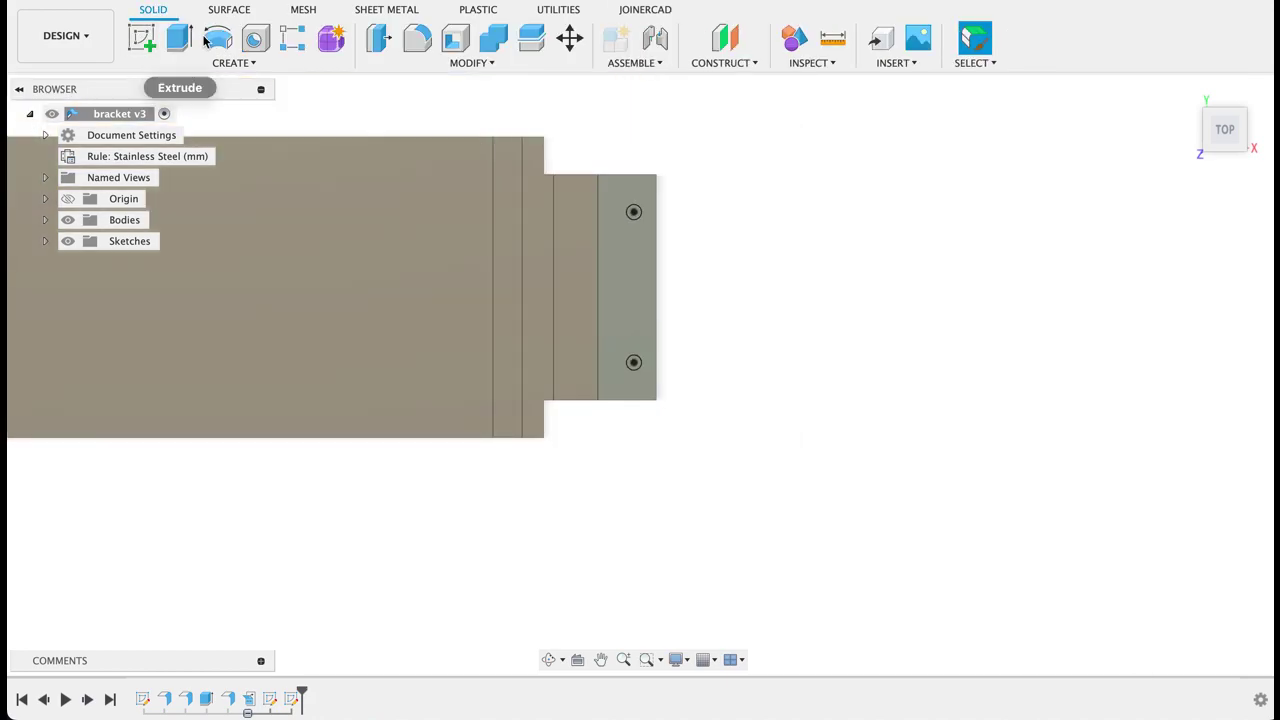
Step: Extrude the three hole circles -13 mm as a cut through both end tabs
left_click(176, 40)
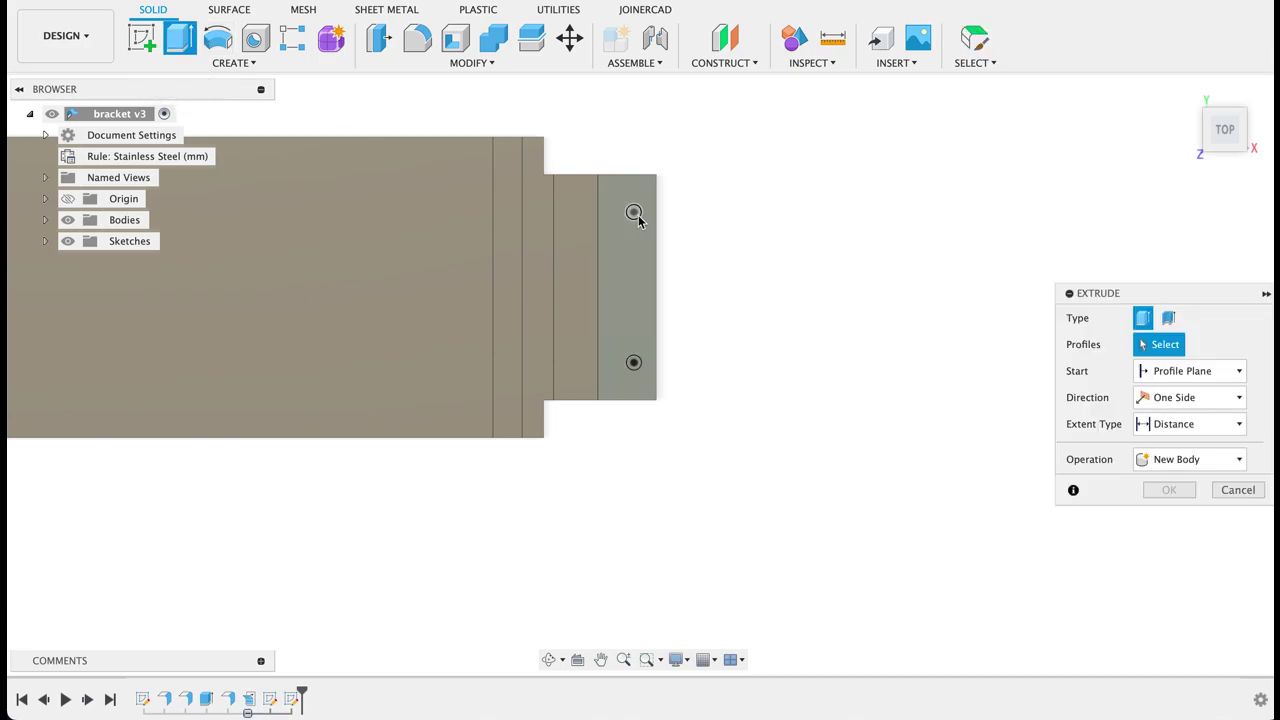
left_click(633, 370)
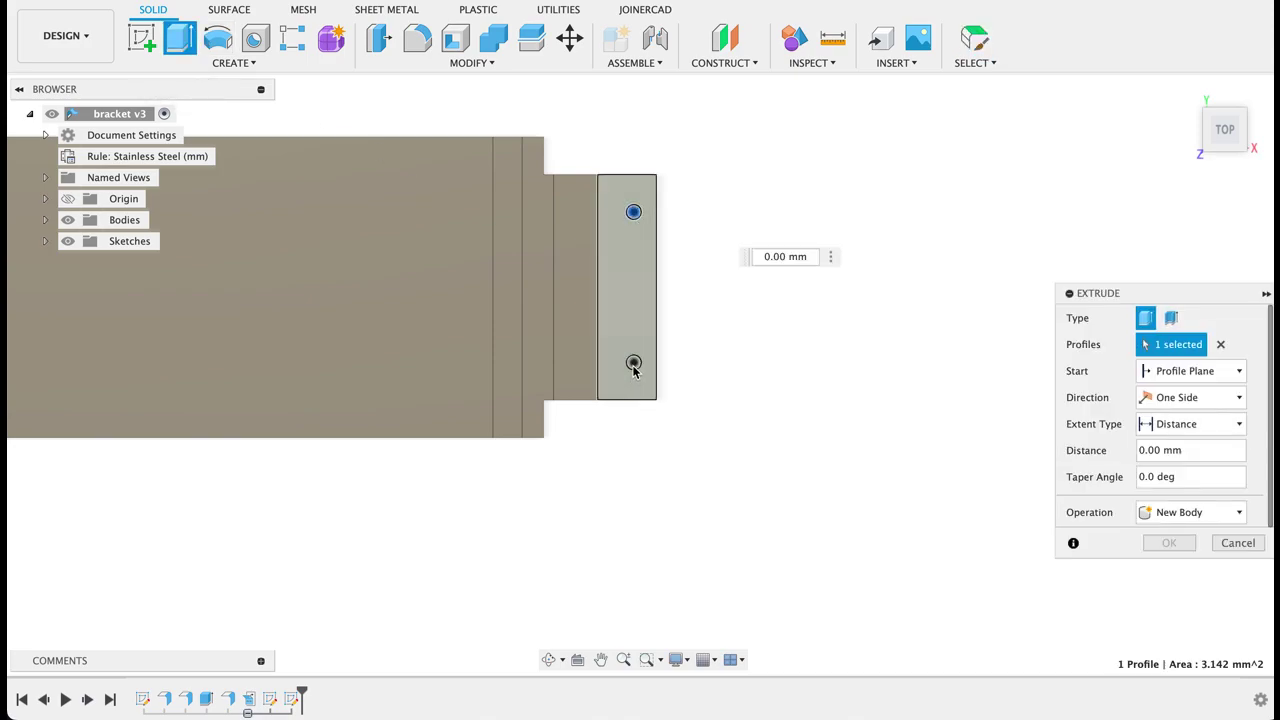
left_click(431, 337)
scroll(940, 445, "left", 8)
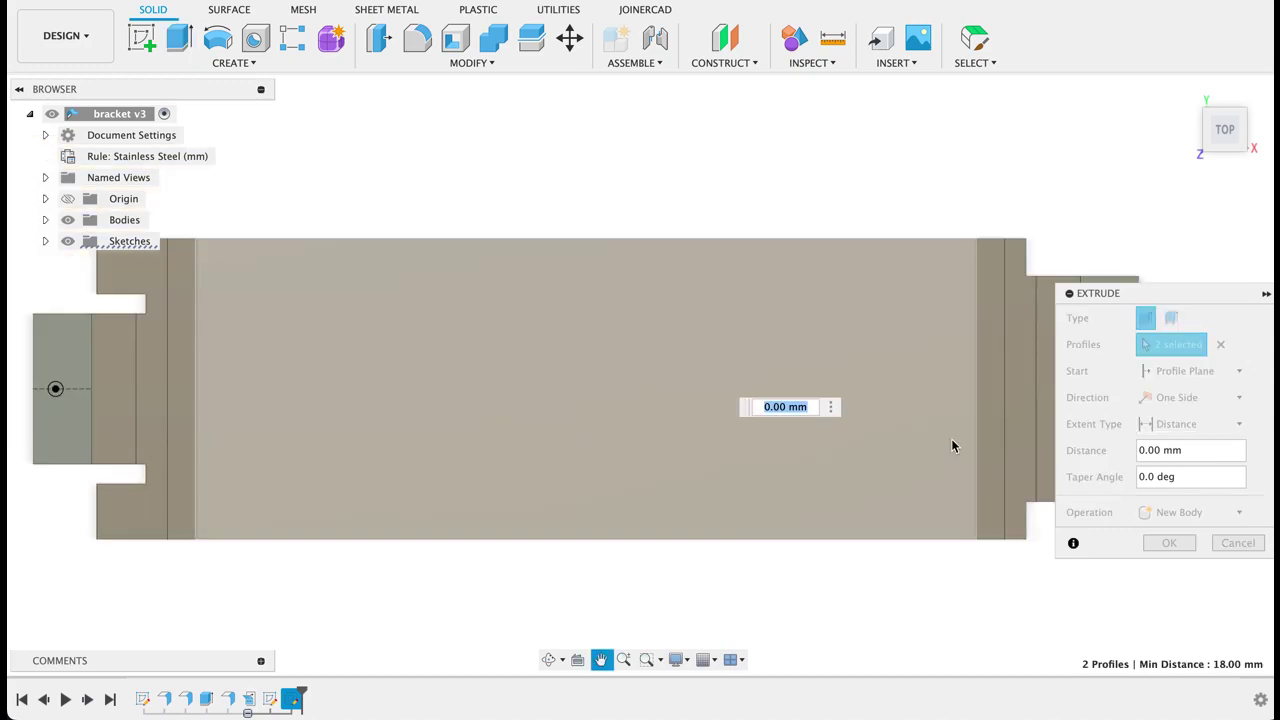
scroll(952, 446, "left", 2)
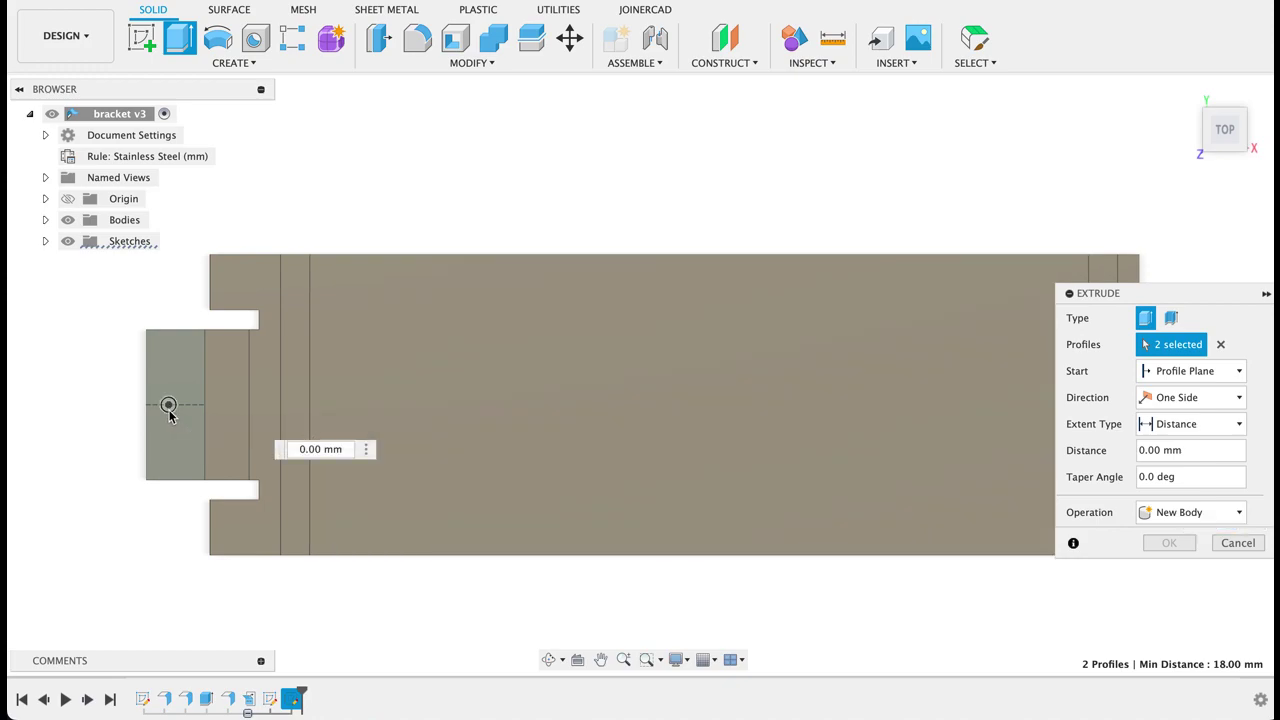
left_click(169, 416)
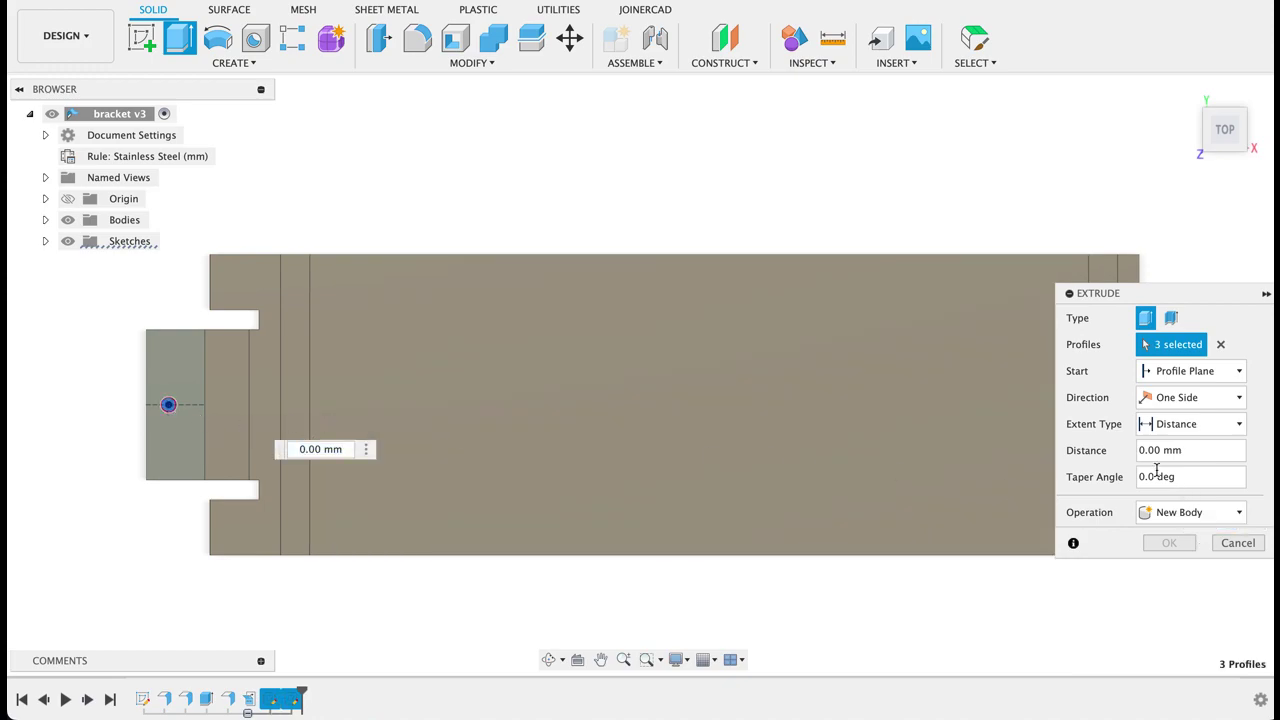
key("Escape")
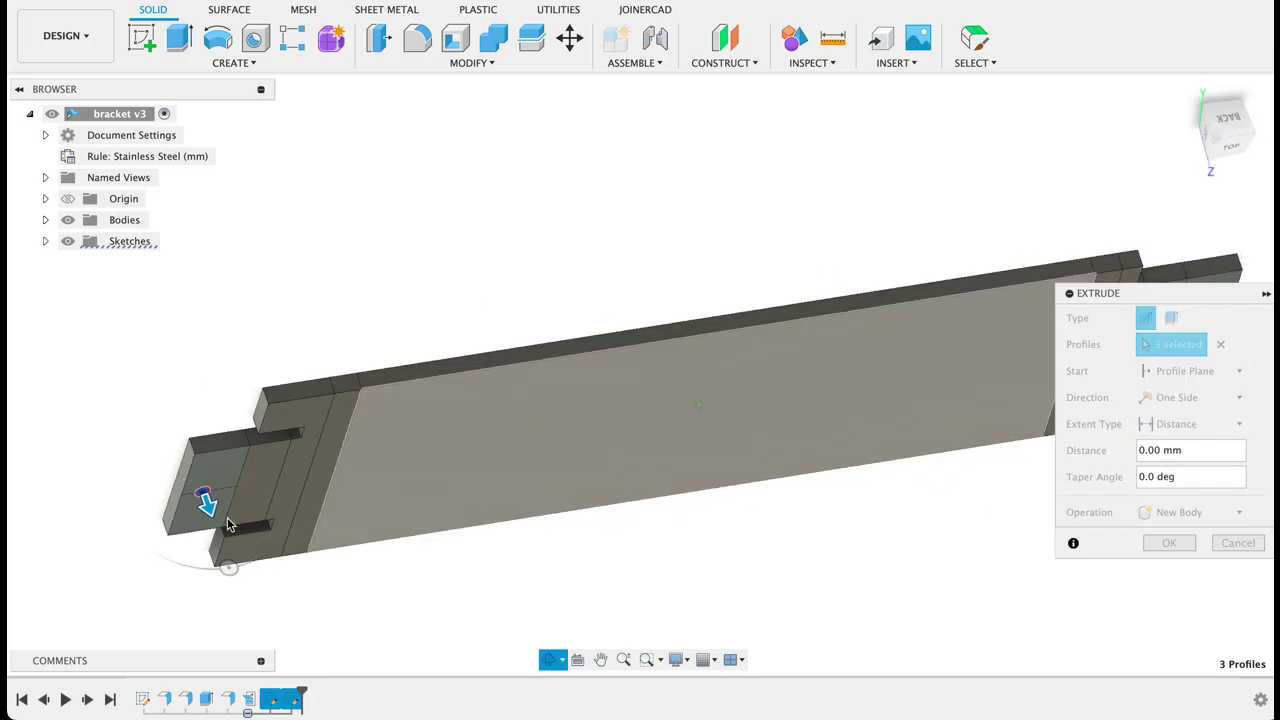
key("e")
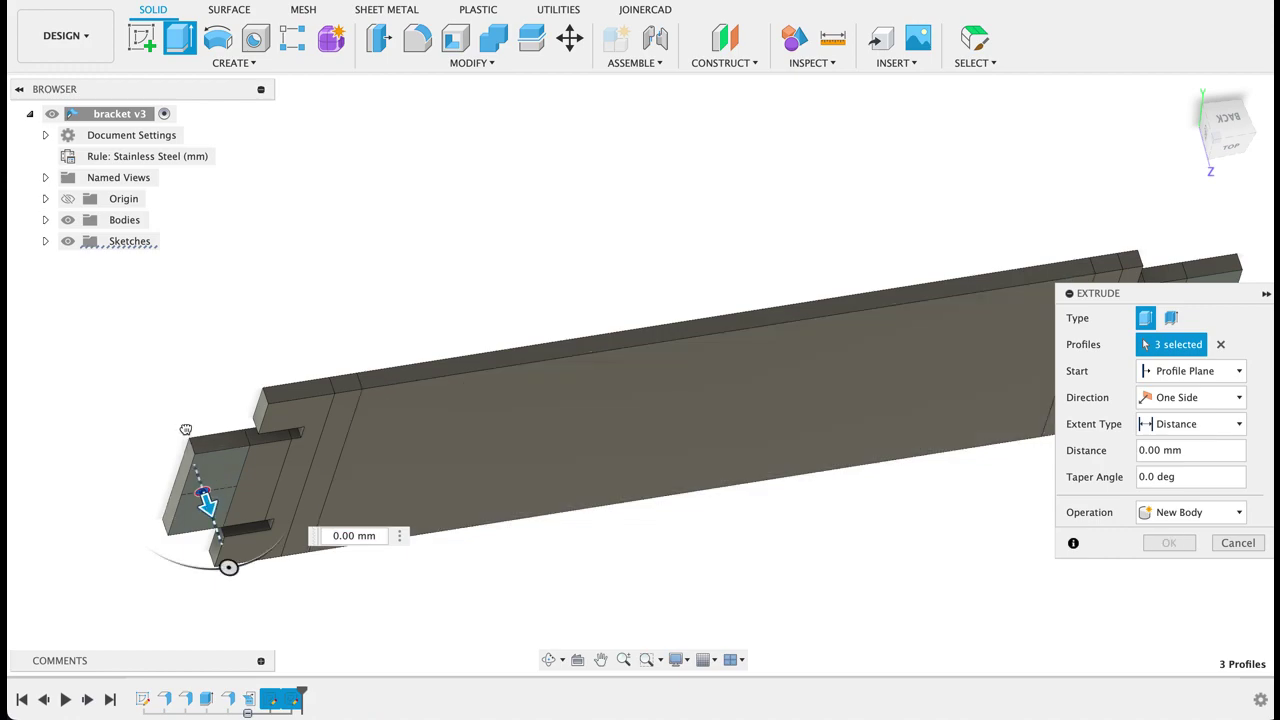
type("-13")
left_click(1170, 569)
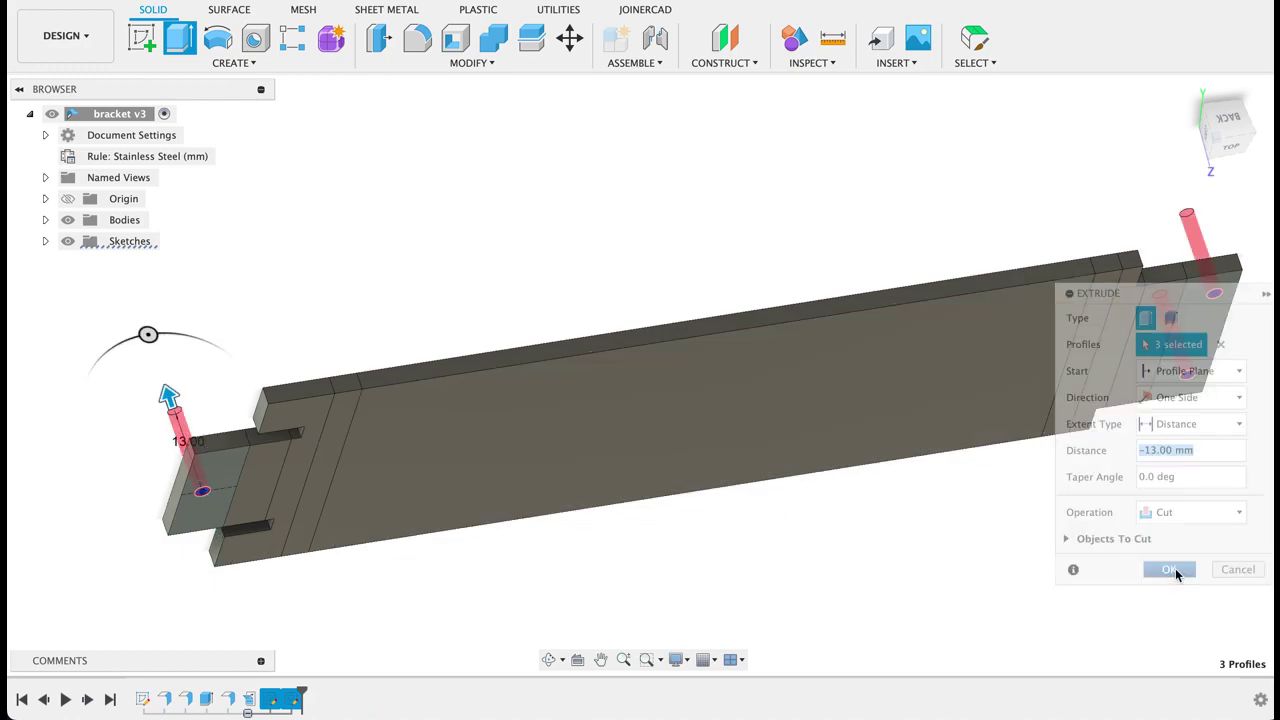
Step: Refold the flat pattern with Sheet Metal Refold Faces and orbit to the front view
left_click(229, 10)
left_click(382, 14)
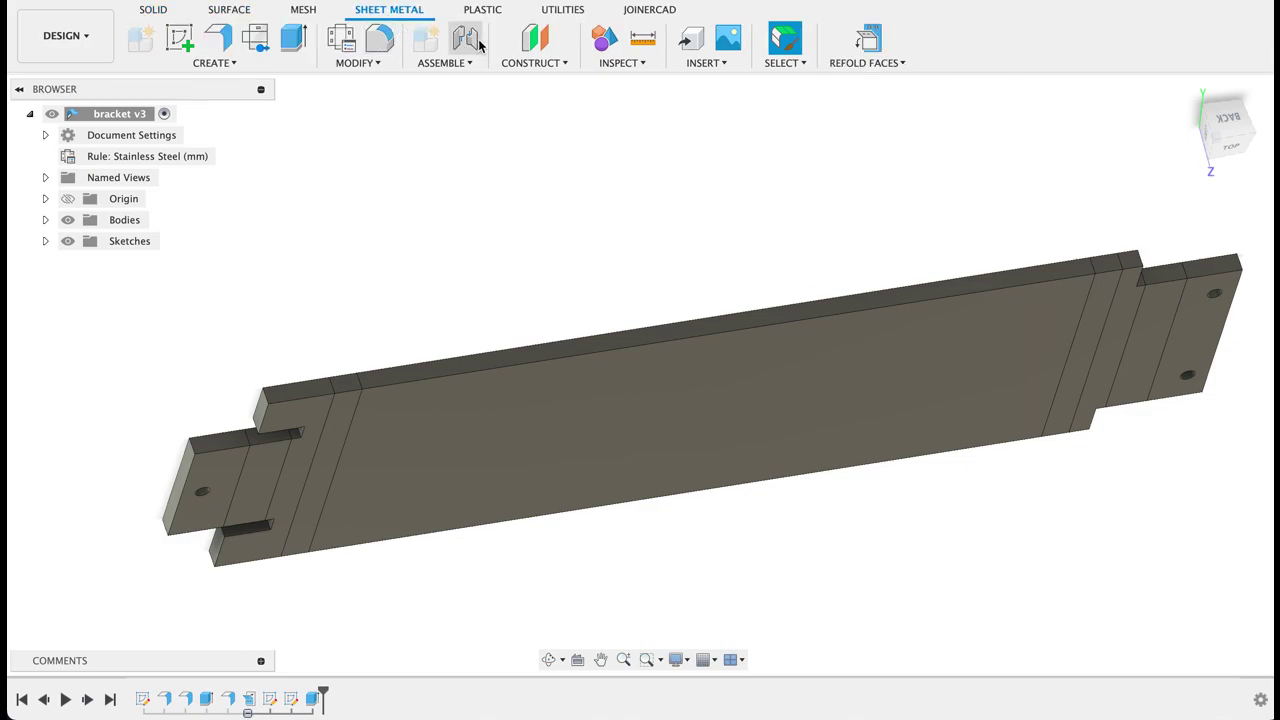
left_click(869, 45)
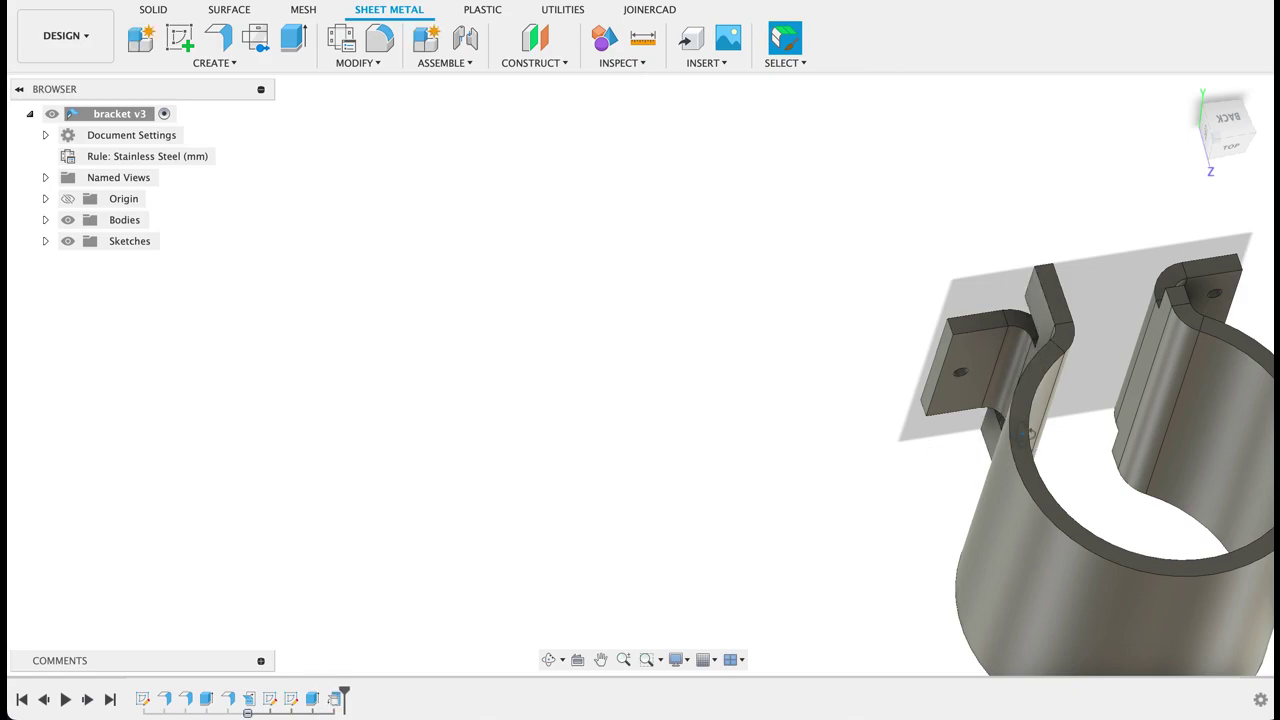
middle_click_drag(1024, 433, 1024, 347, "shift")
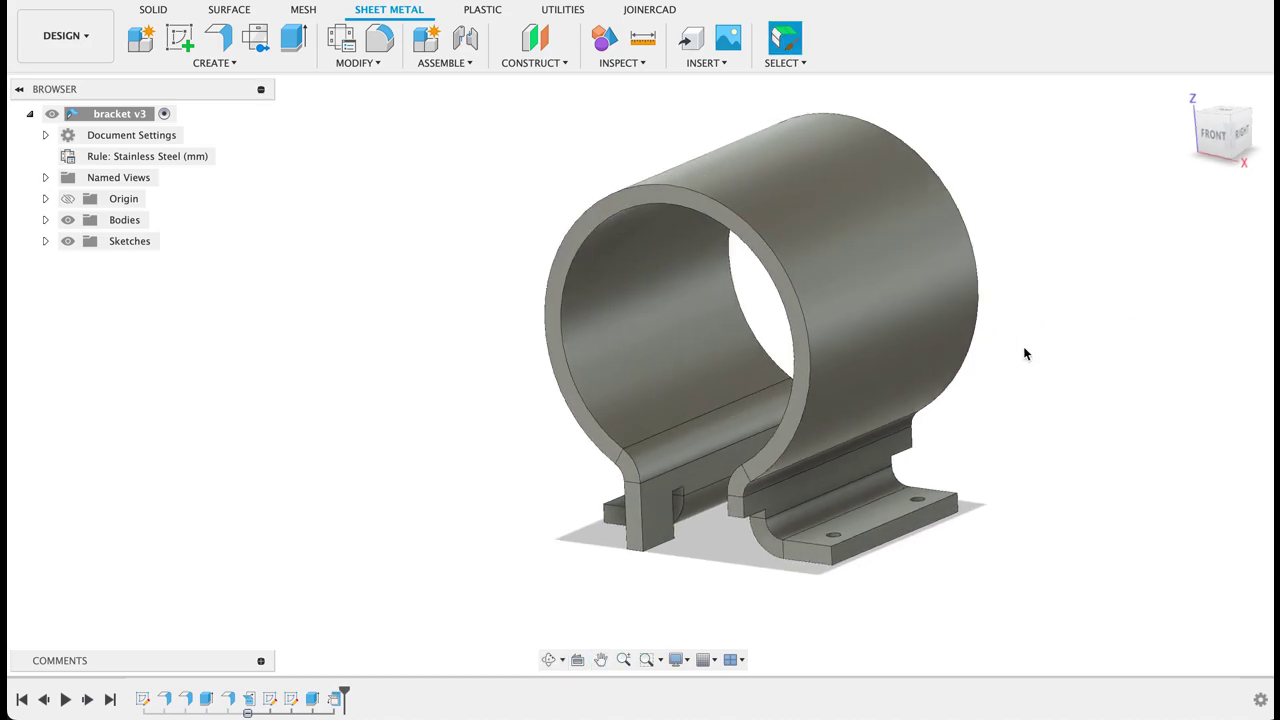